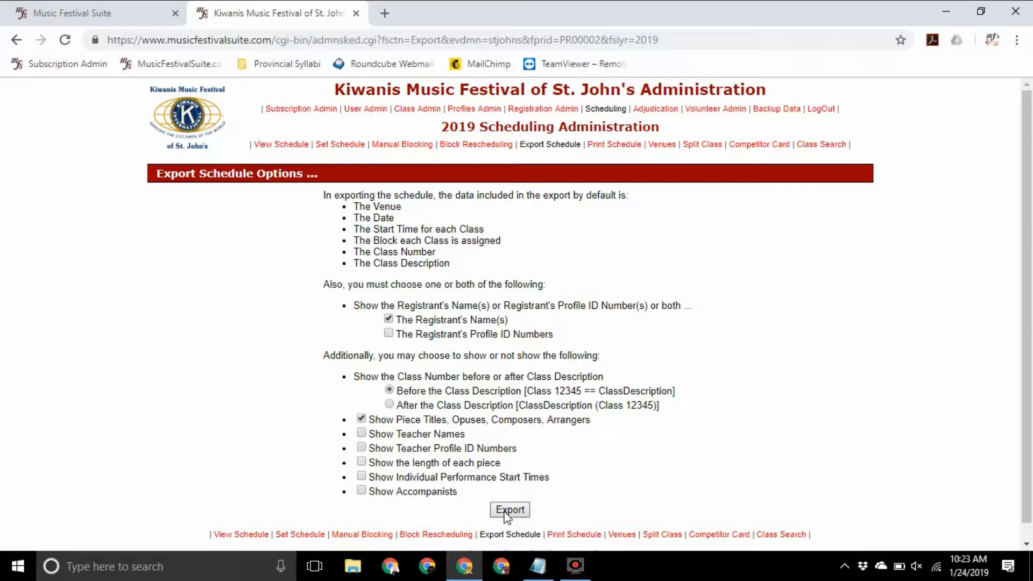
Run the class schedule export and bring up the save options for the stjohnsxport.txt file link
left_click(504, 513)
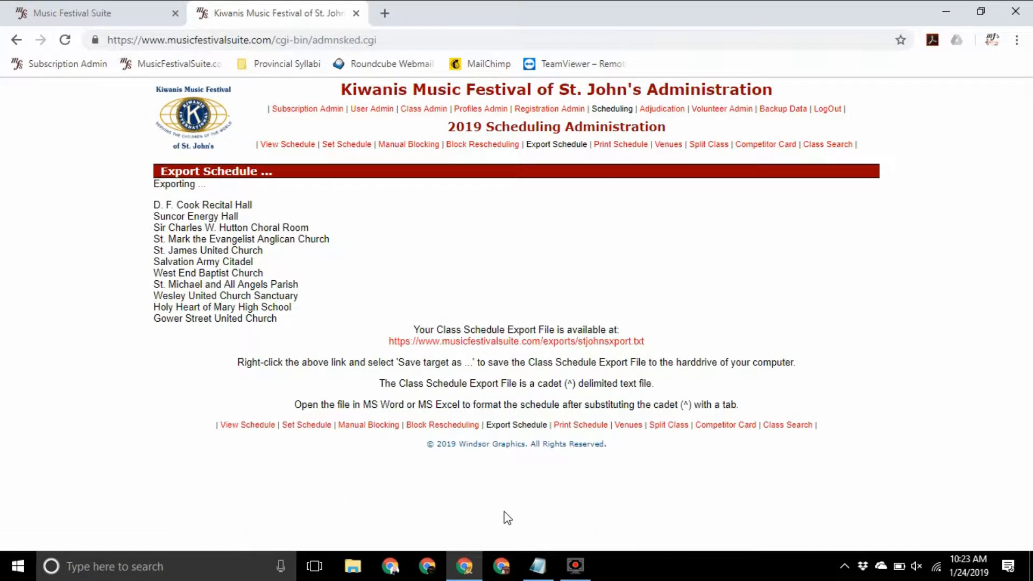
right_click(494, 342)
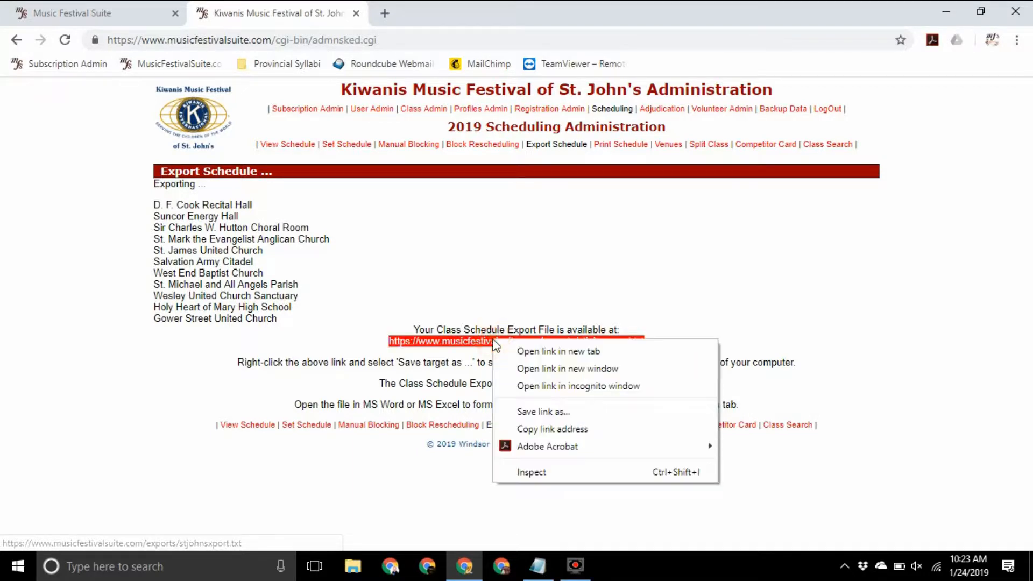
Use Save link as to store stjohnsxport.txt as a text document in Downloads
left_click(548, 412)
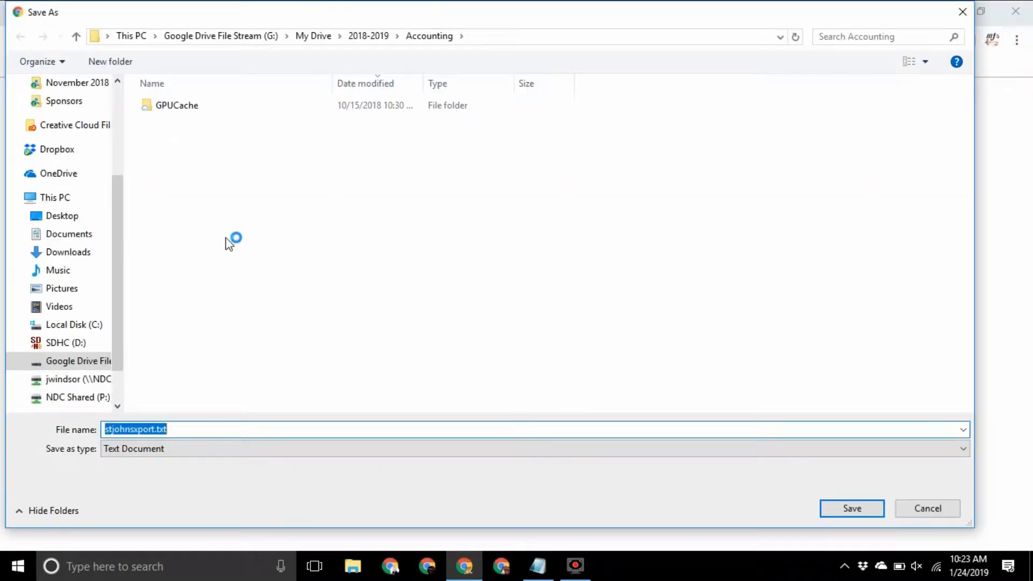
left_click_drag(119, 221, 128, 105)
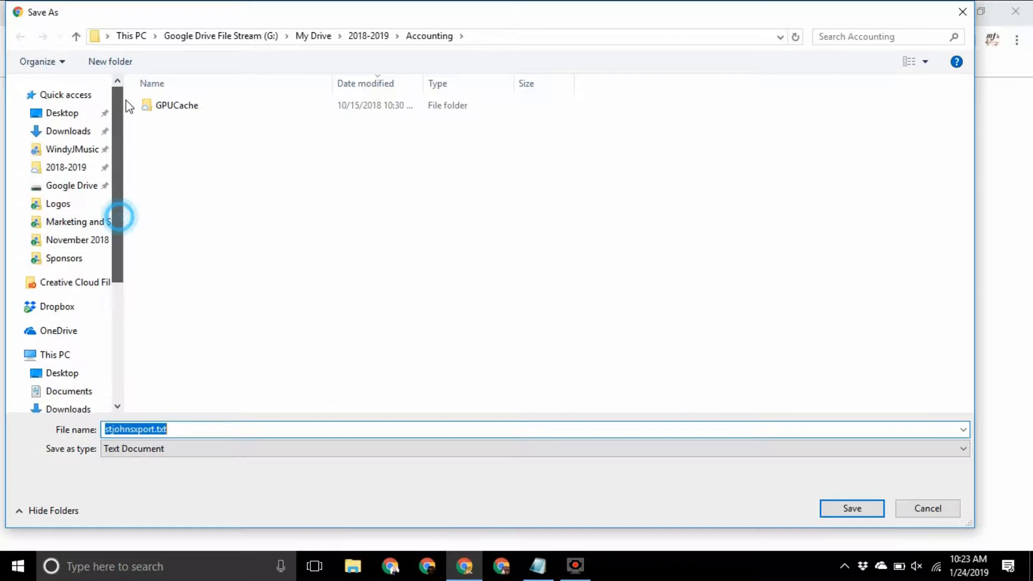
left_click(75, 131)
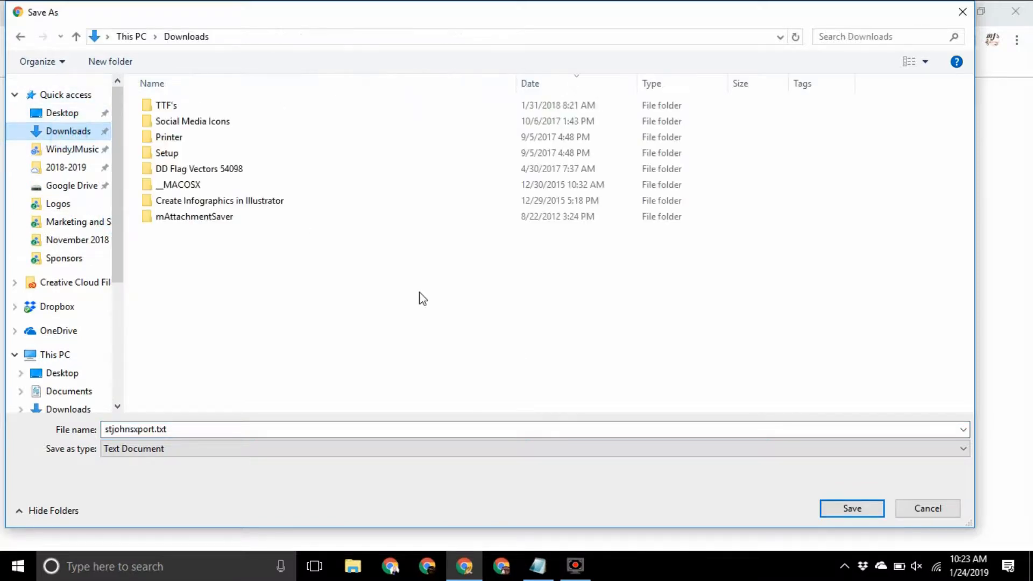
left_click(851, 507)
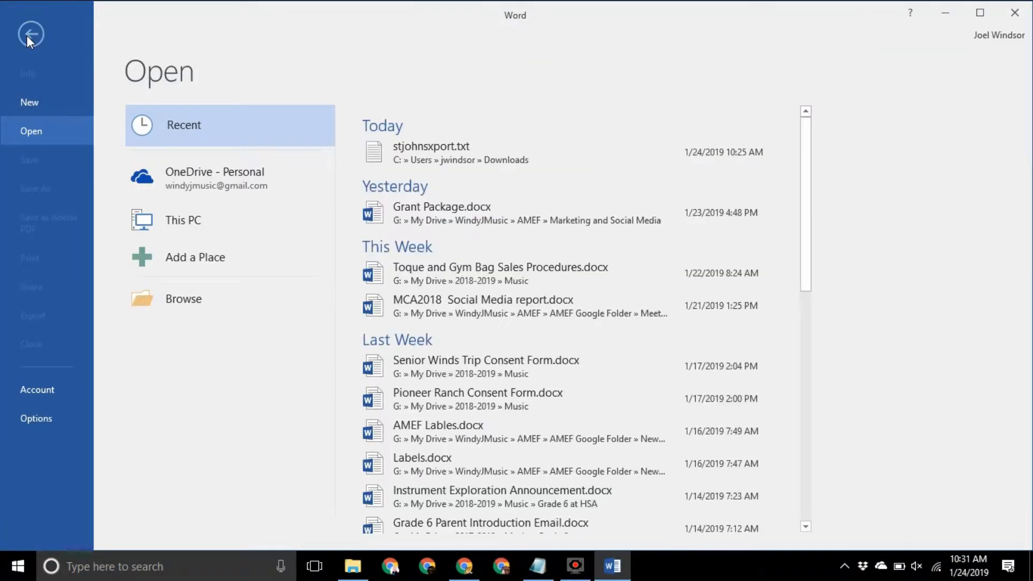
Open stjohnsxport.txt from Downloads as a text file, accepting the Windows (Default) encoding
left_click(207, 294)
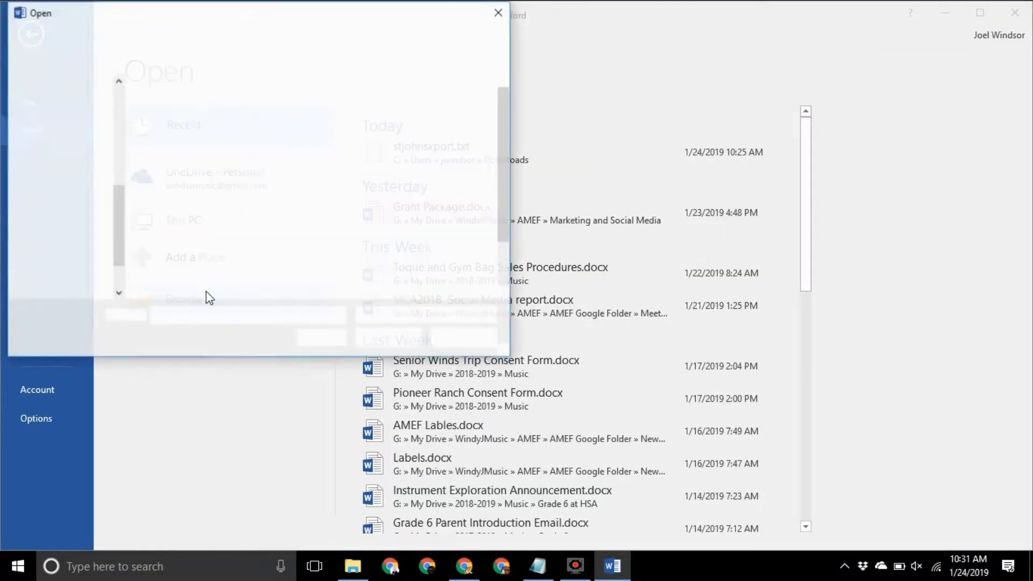
left_click(432, 316)
left_click(434, 318)
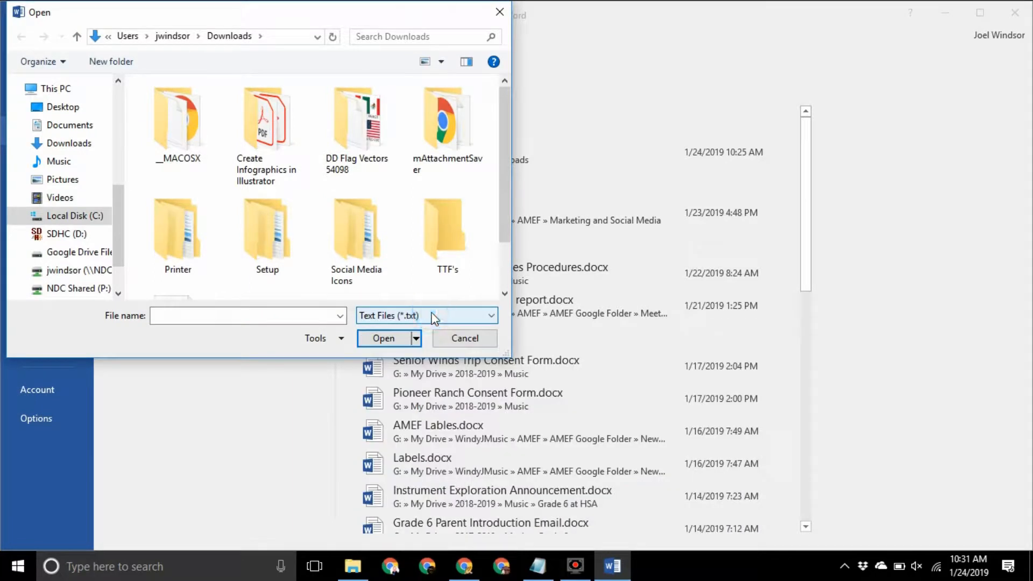
left_click(69, 143)
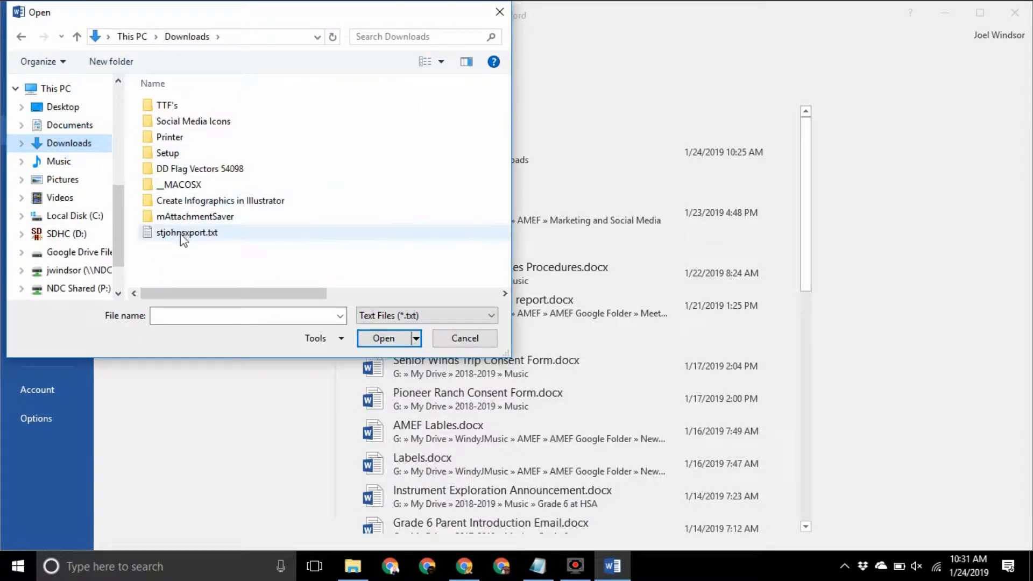
double_click(246, 232)
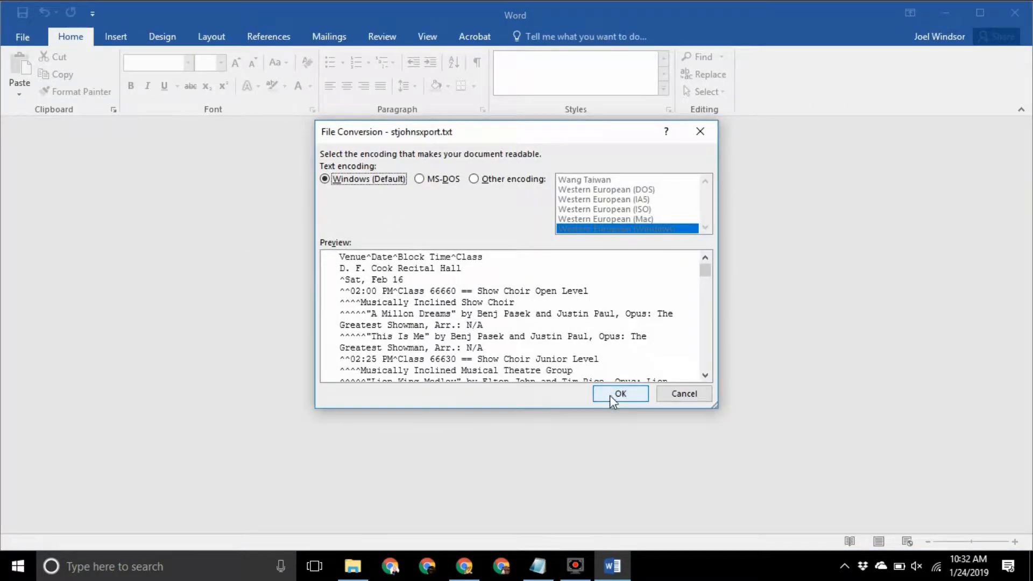
left_click(611, 395)
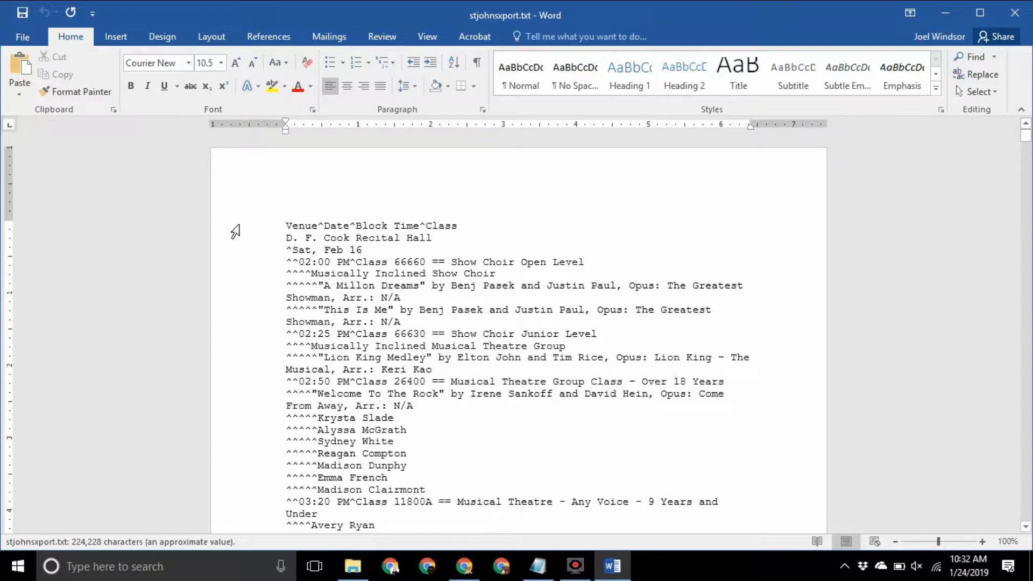
Delete the Venue^Date^Block Time^Class heading line at the top of the schedule
left_click(251, 229)
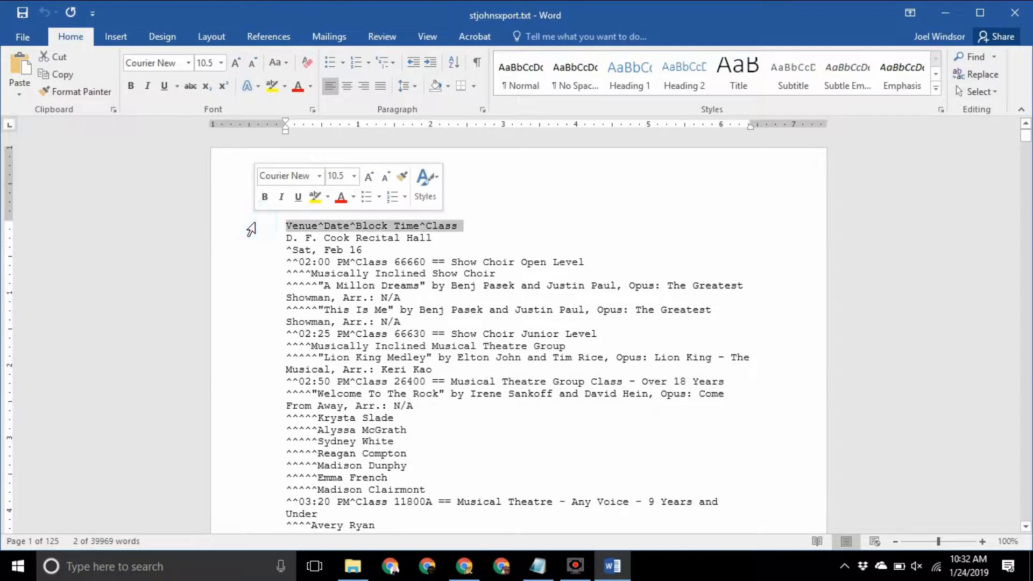
key("Delete")
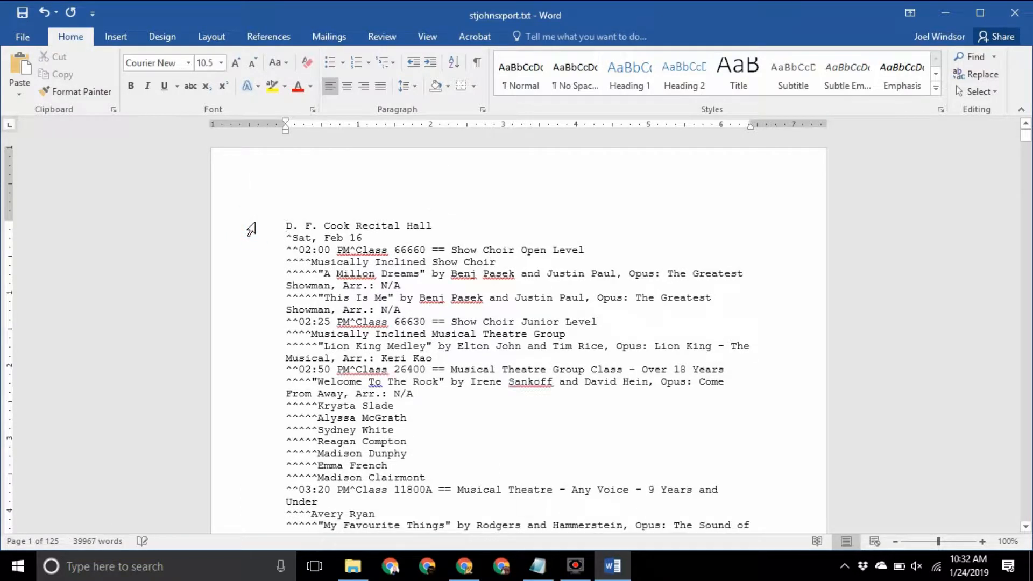
double_click(298, 226)
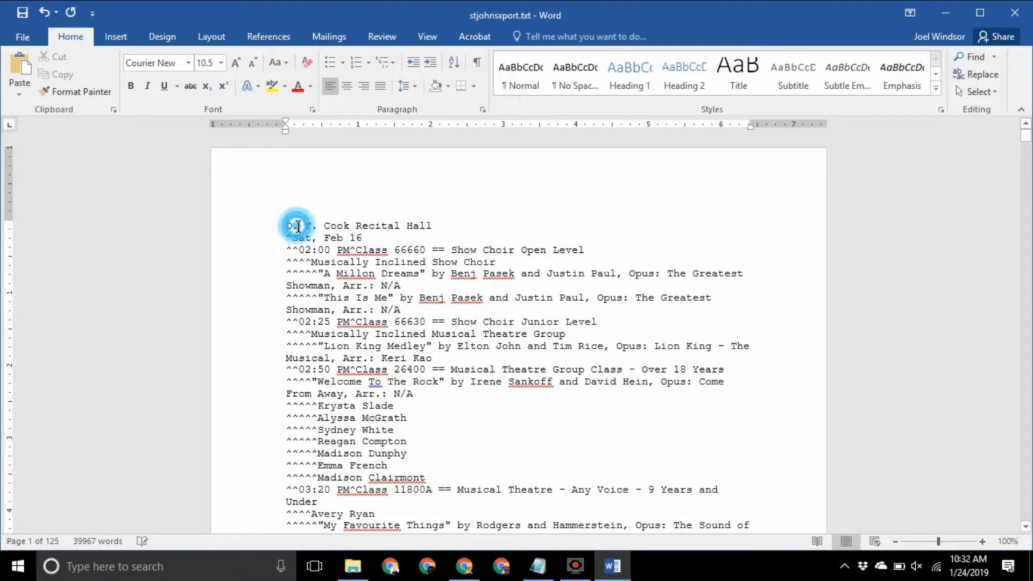
right_click(298, 227)
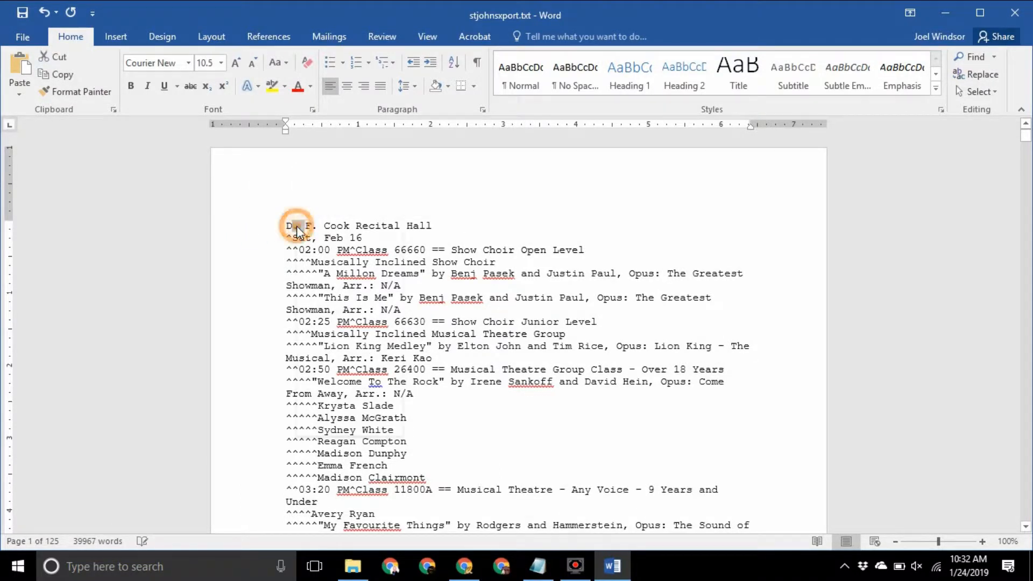
left_click(264, 234)
Select the entire document and apply the Normal style to it
left_click(252, 227)
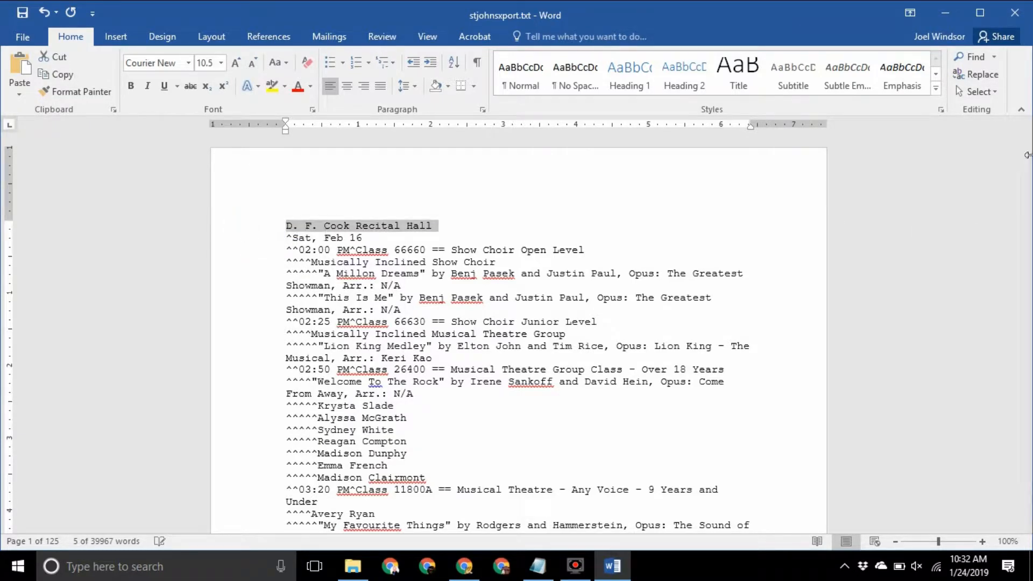
mouse_move(1026, 135)
left_mouse_down()
mouse_move(1026, 514)
mouse_move(1028, 127)
left_mouse_up()
key("ctrl+a")
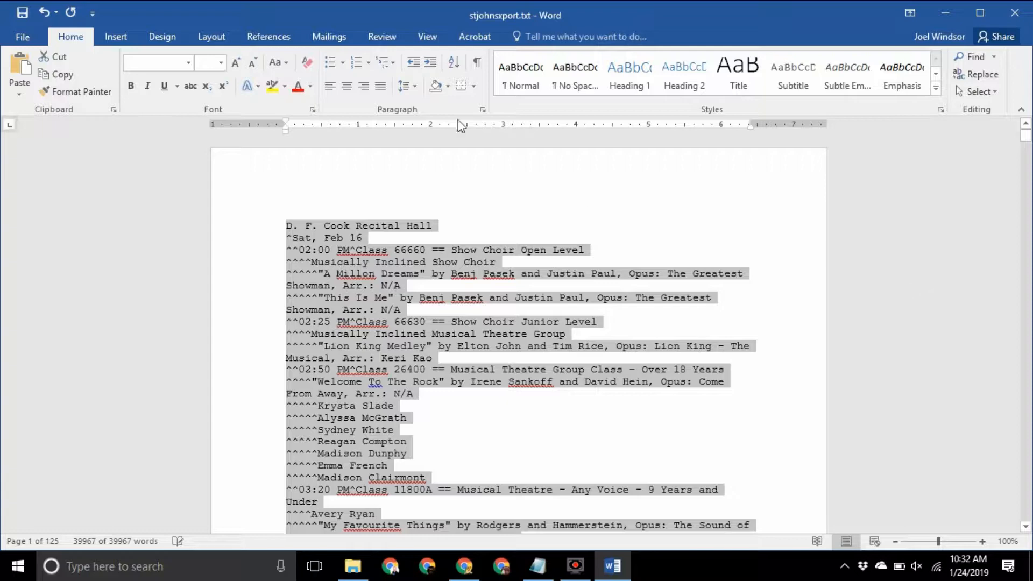
left_click(532, 88)
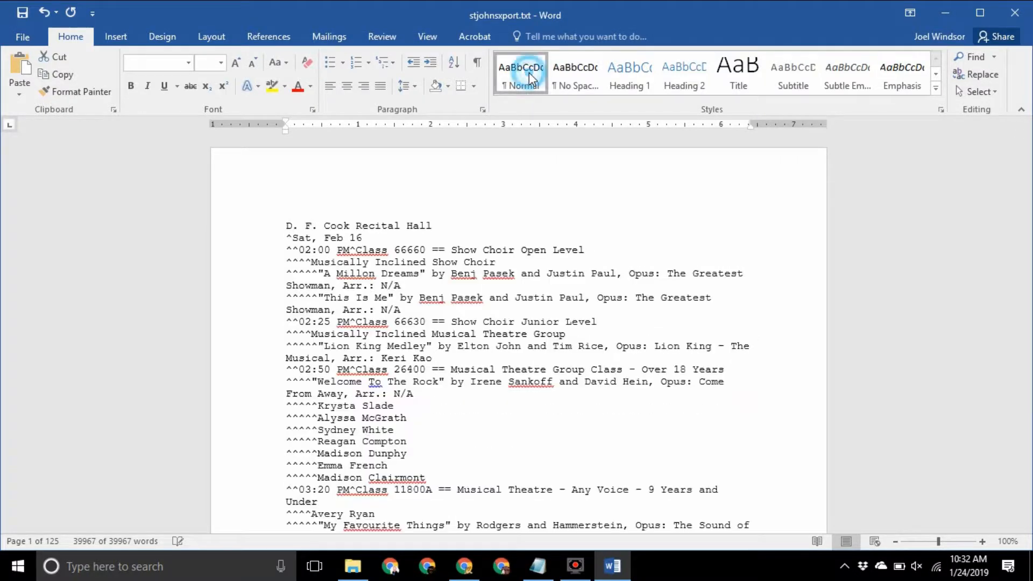
Apply Normal to the whole schedule and set paragraph spacing after to 6 pt
left_click(530, 79)
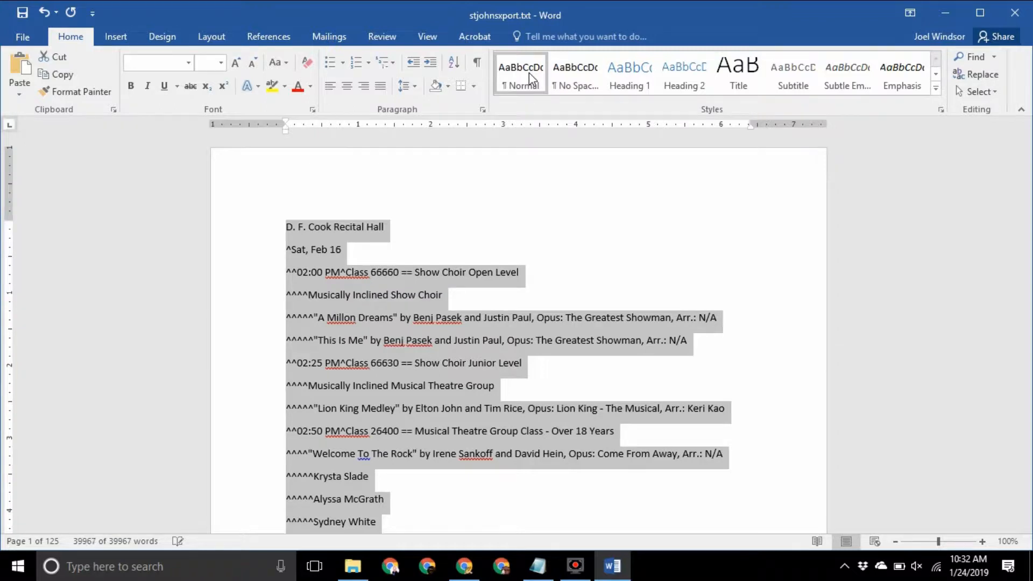
left_click(224, 37)
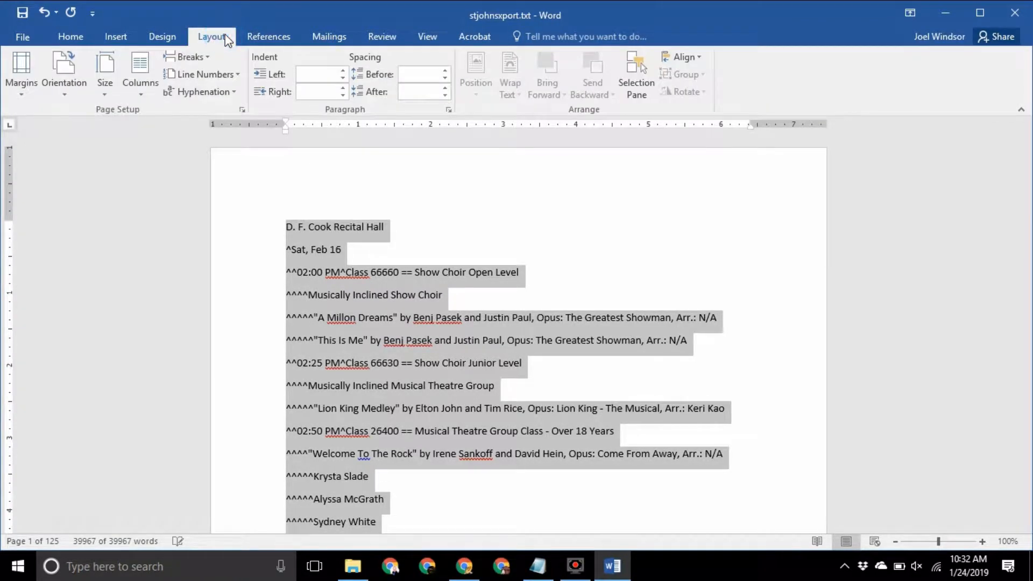
left_click(444, 92)
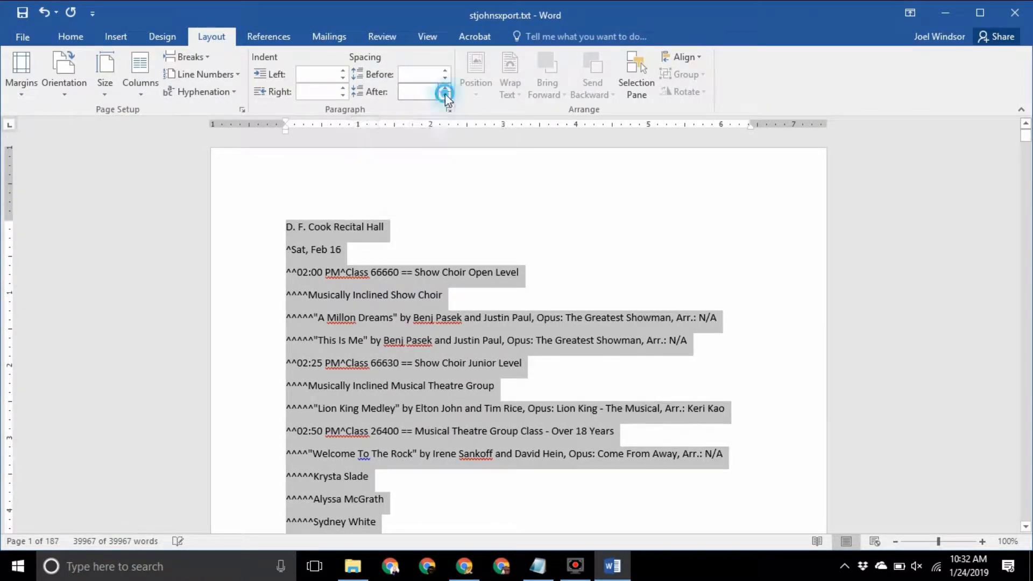
left_click(446, 90)
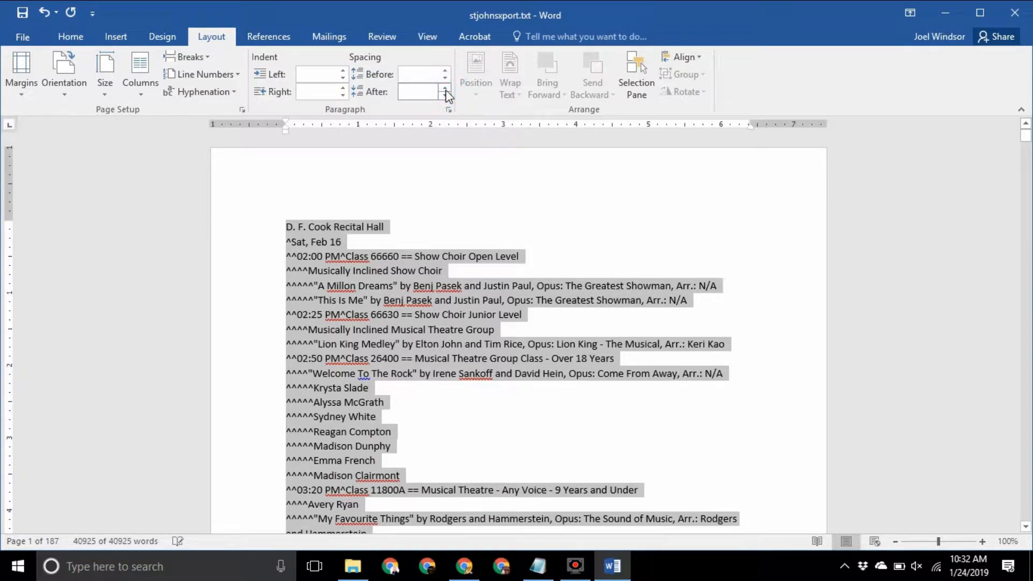
left_click(445, 90)
left_click(429, 93)
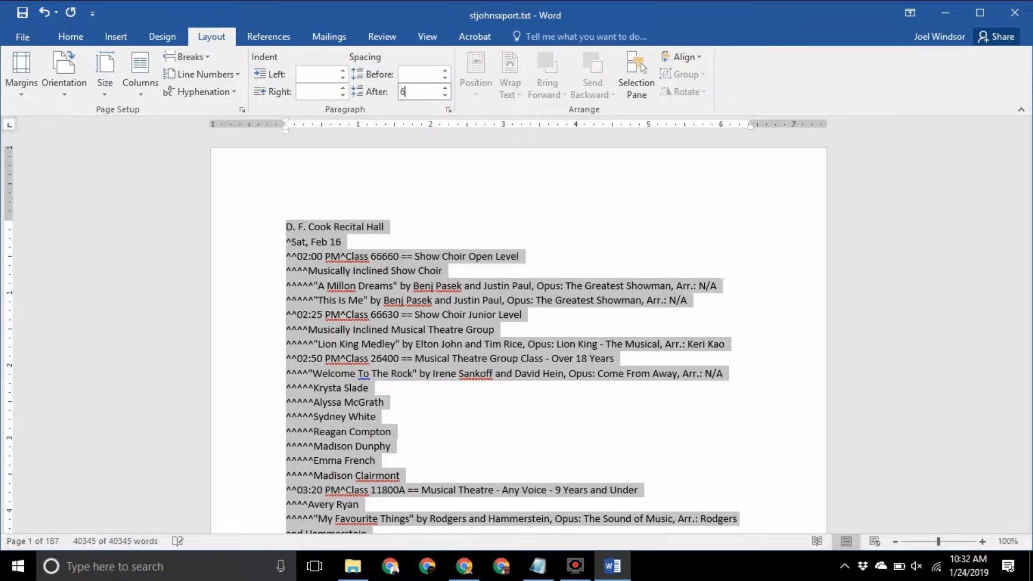
type("6 pt")
left_click(425, 74)
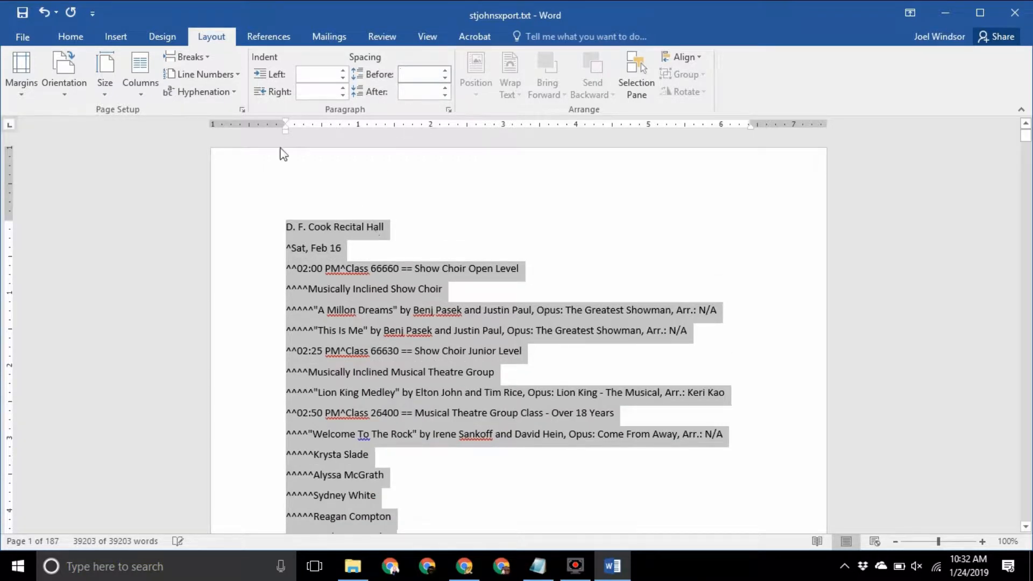
Update the Normal style to match the selected text's formatting
left_click(71, 36)
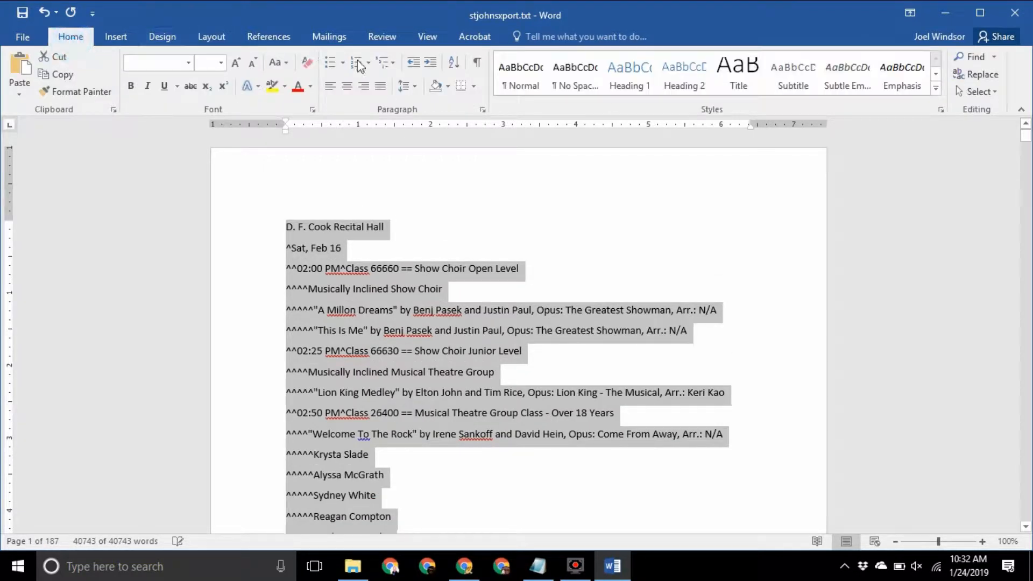
left_click(526, 86)
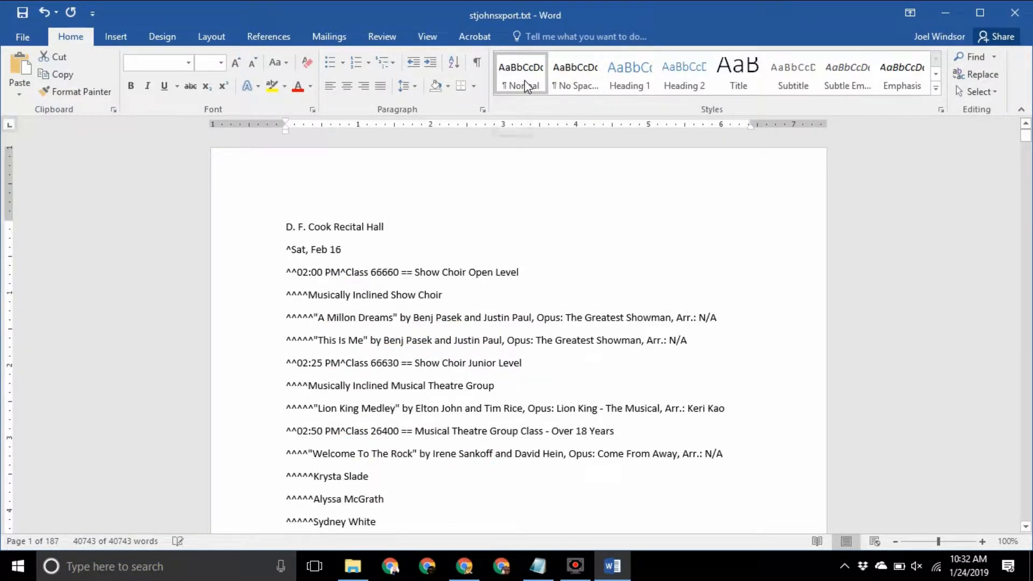
right_click(526, 86)
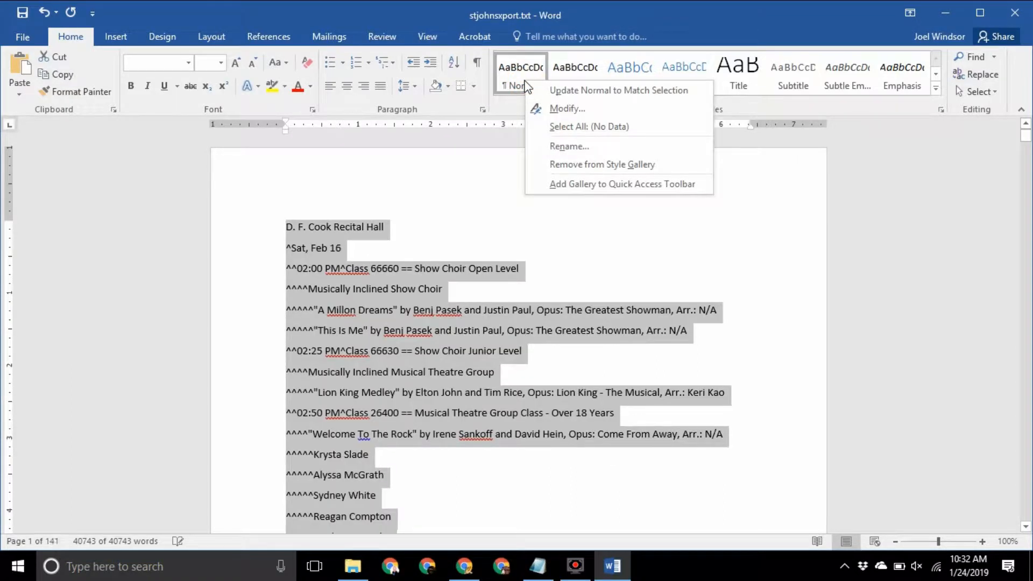
left_click(564, 89)
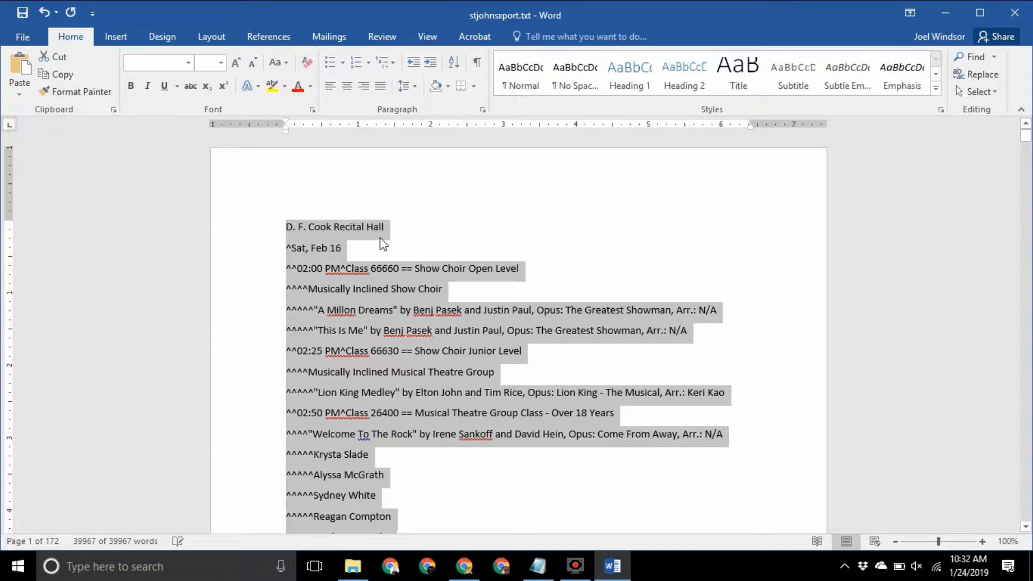
Try deleting the Sat, Feb 16 line, then undo to restore it
left_click(425, 226)
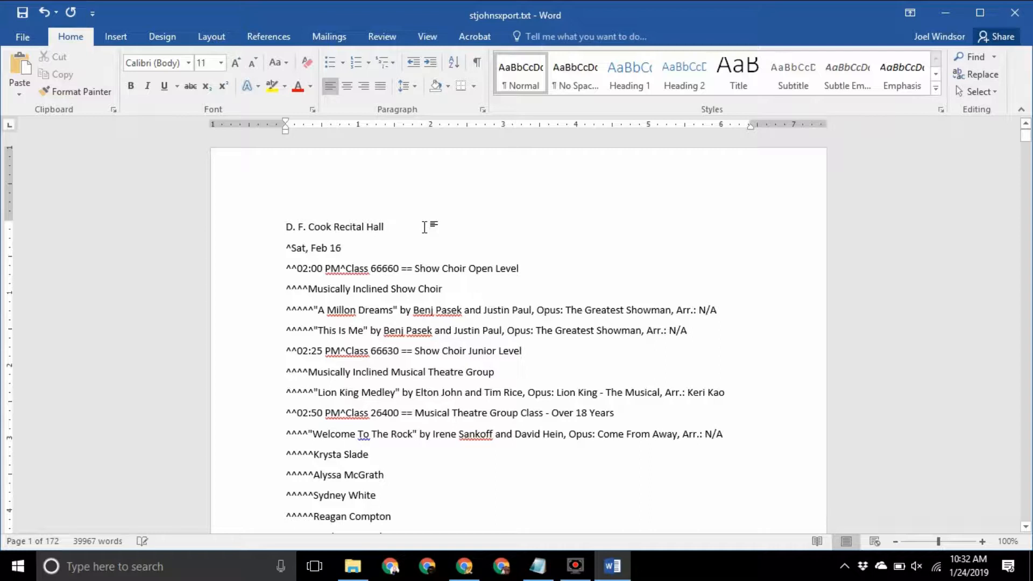
key("shift+Down")
key("Delete")
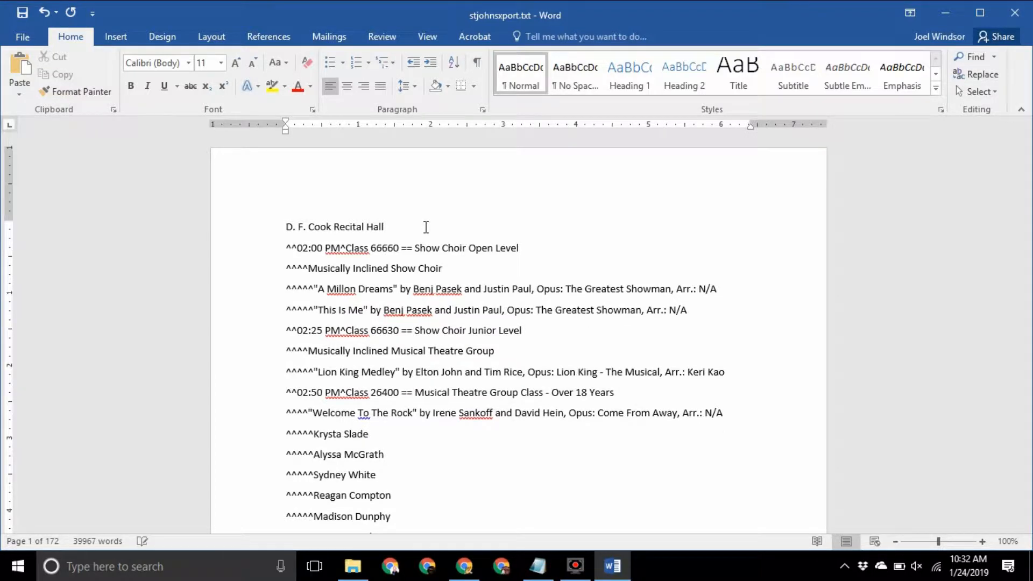
key("ctrl+z")
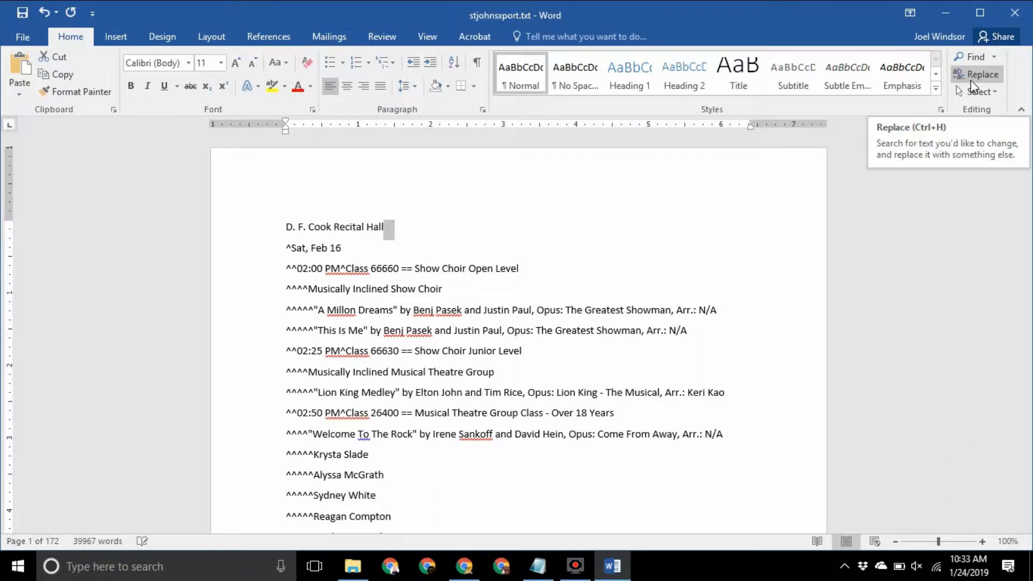
Replace all 22,012 ^ characters with tabs (^t) using Replace All, then close the dialog
left_click(974, 76)
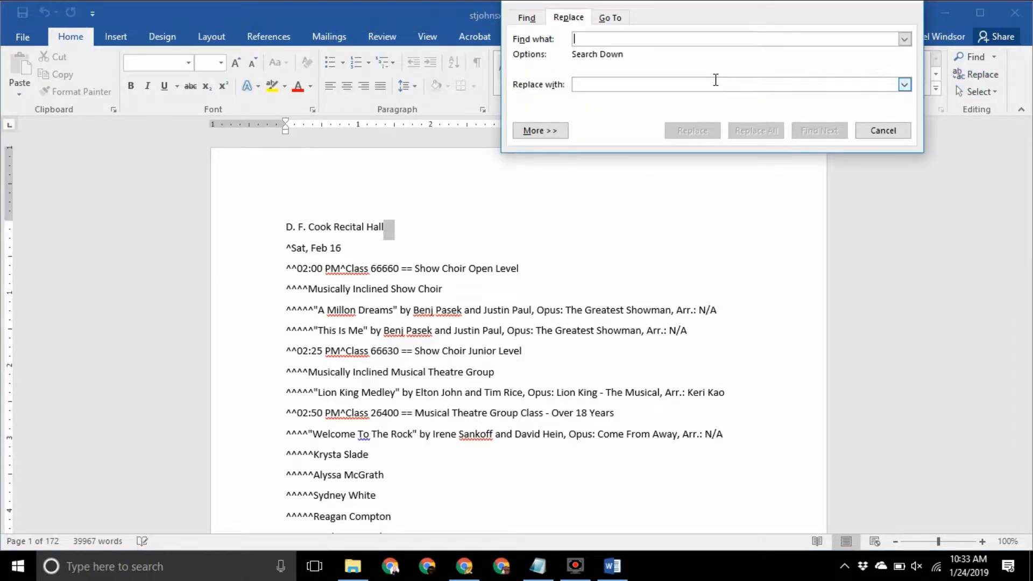
type("^")
key("Tab")
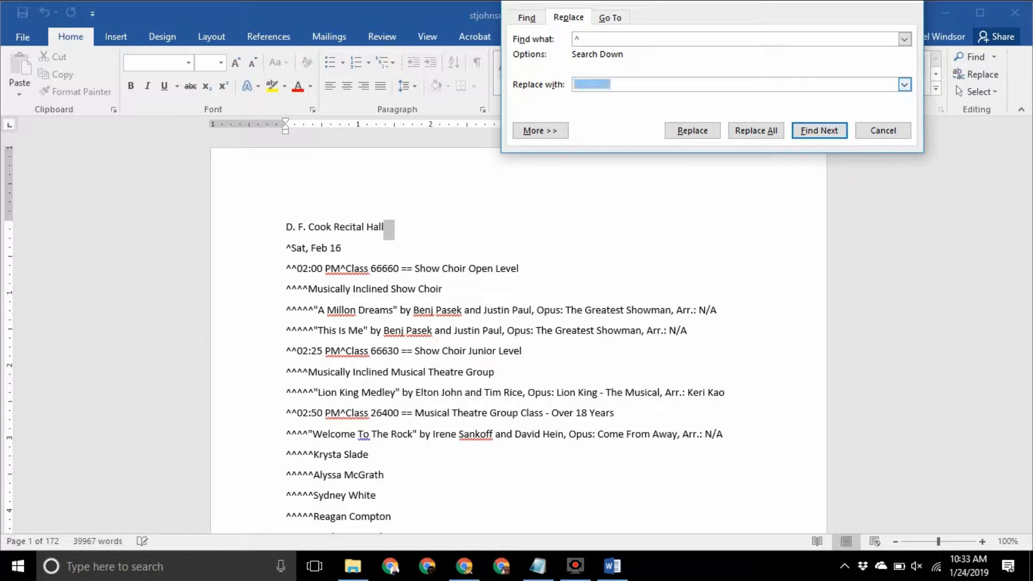
left_click(716, 85)
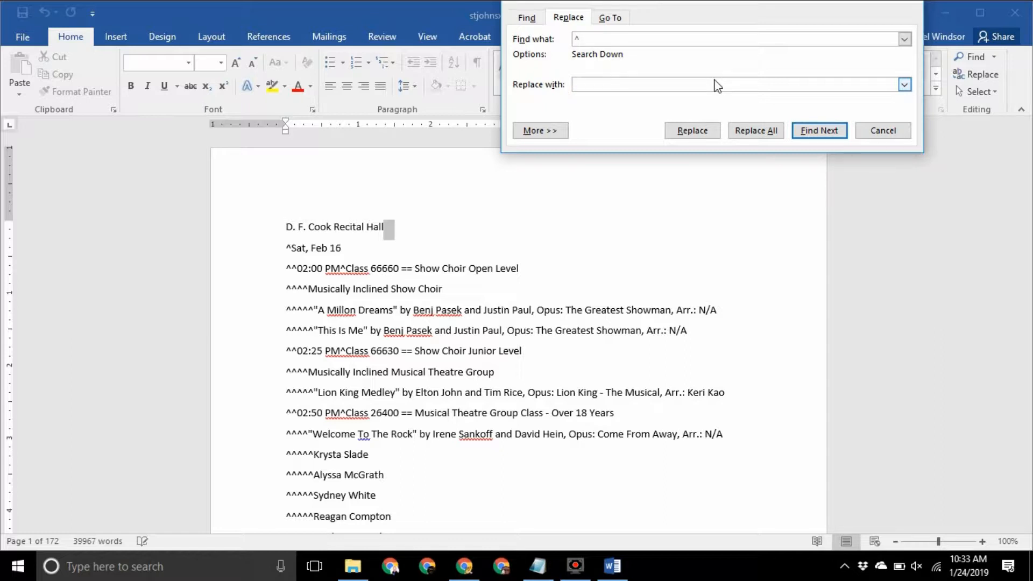
left_click(751, 126)
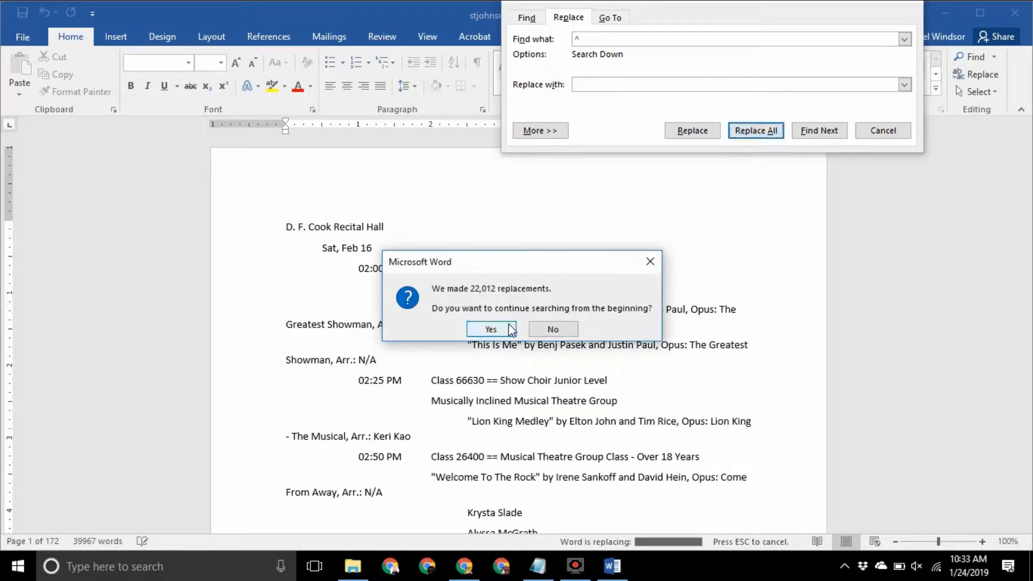
left_click(507, 330)
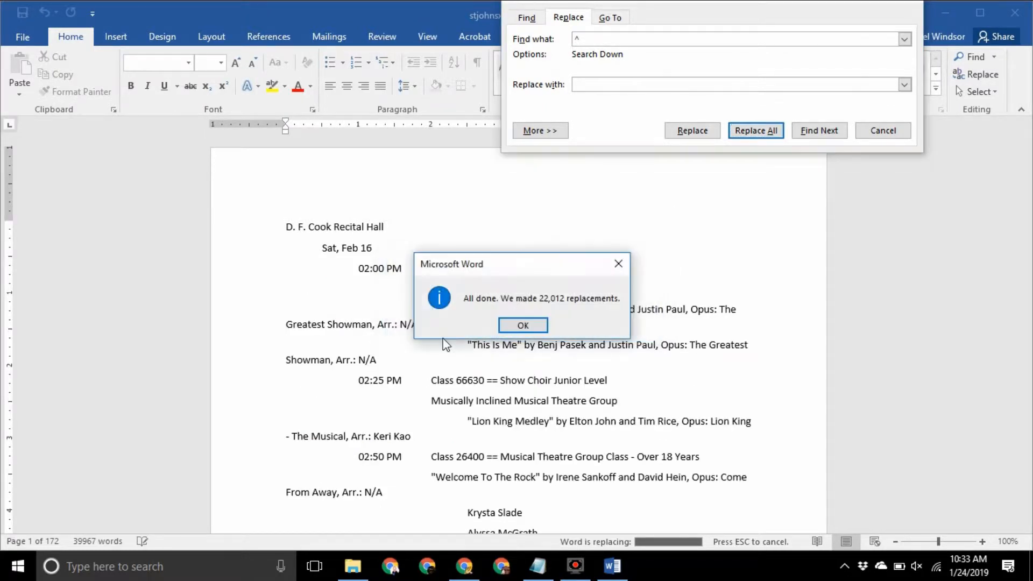
left_click(525, 327)
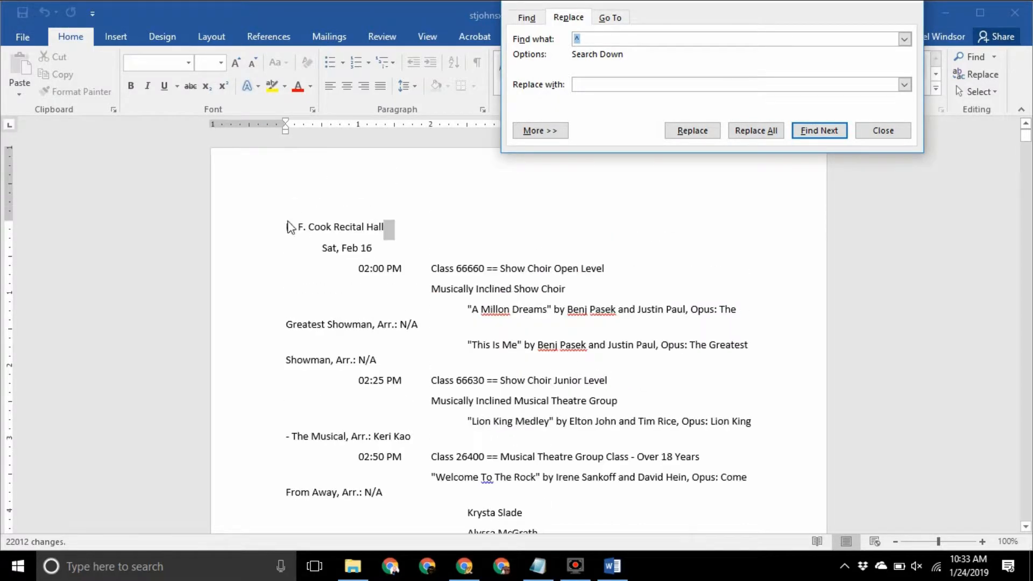
left_click(281, 226)
left_click(883, 131)
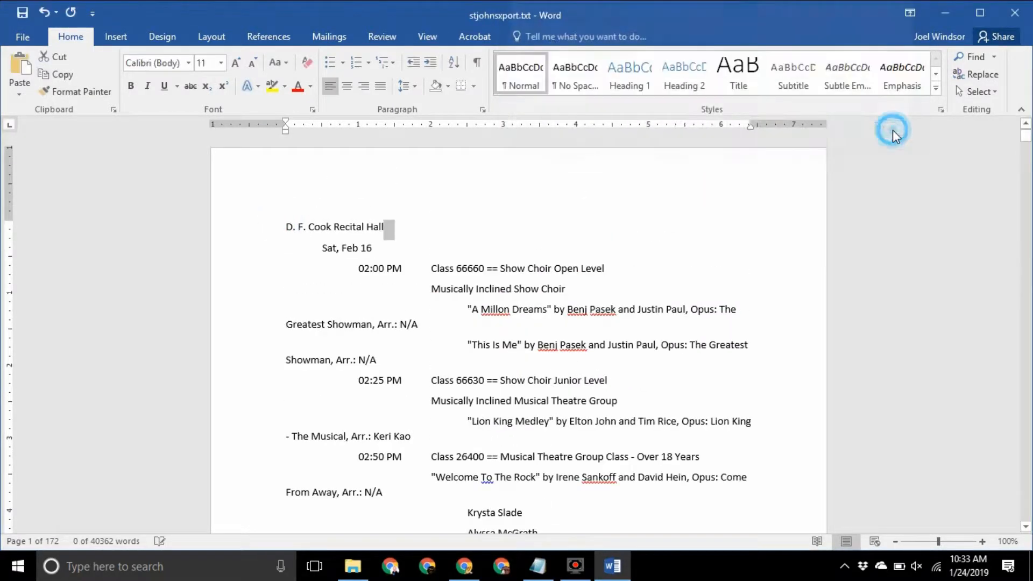
left_click(285, 225)
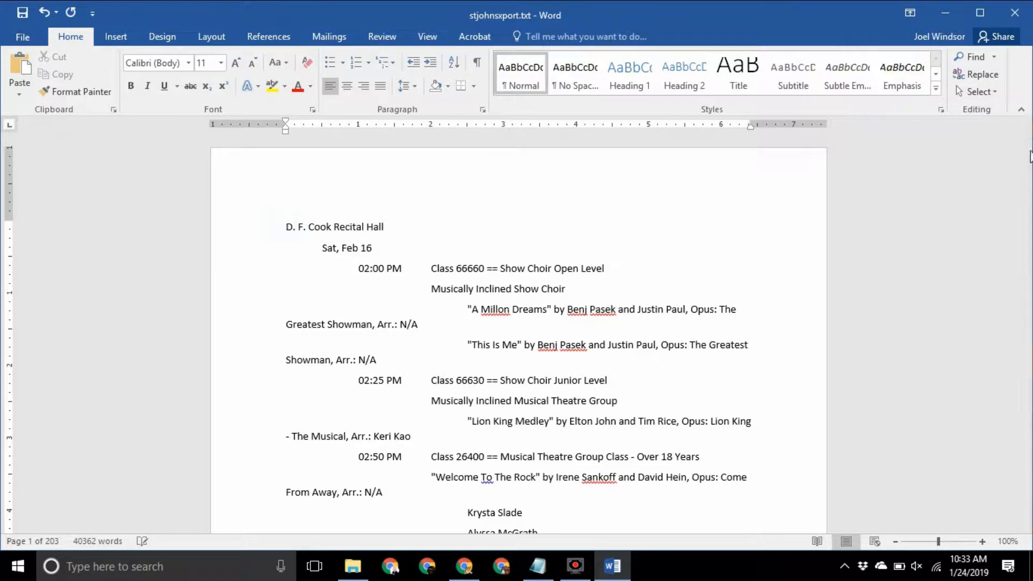
left_click_drag(1026, 141, 1012, 544)
With everything selected, drag the three ruler tab stops leftward to narrow the indents
key("ctrl+a")
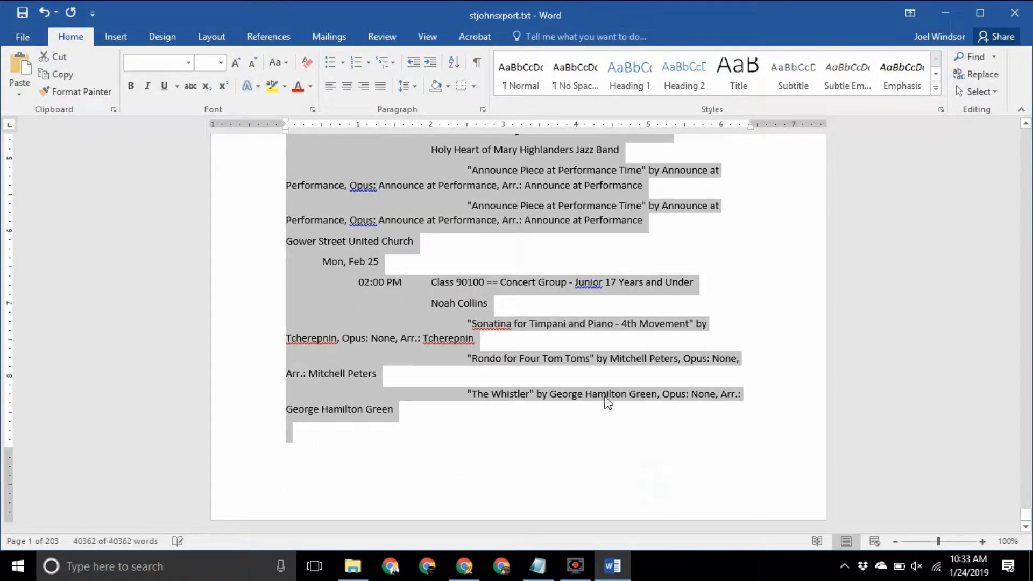
left_click(312, 129)
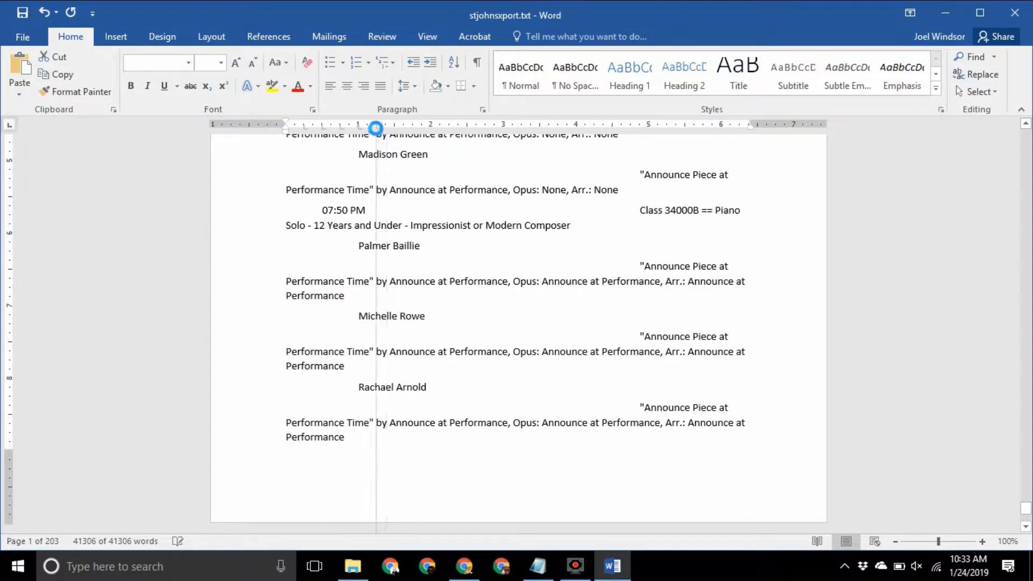
key("ctrl+a")
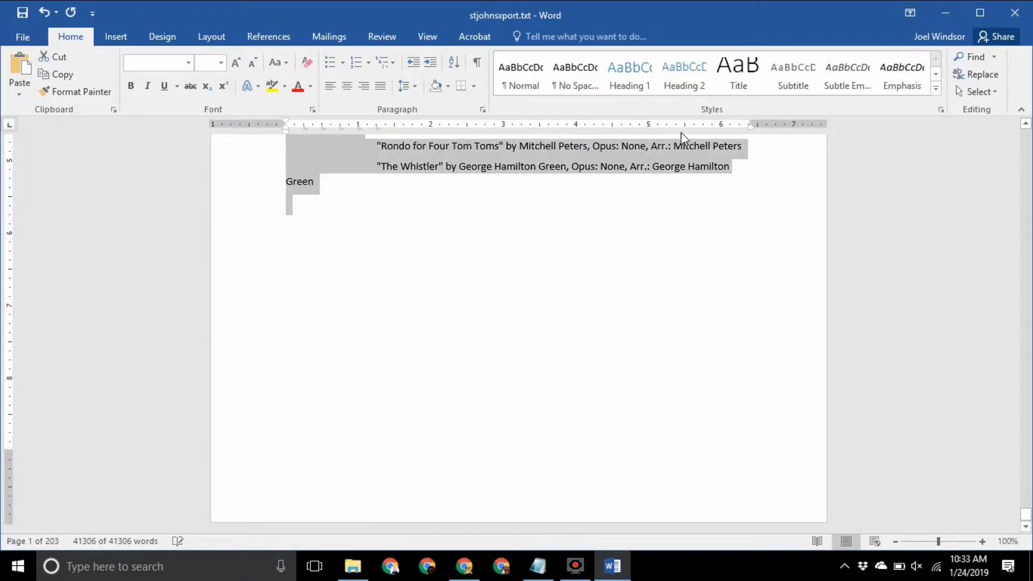
left_click_drag(687, 128, 394, 133)
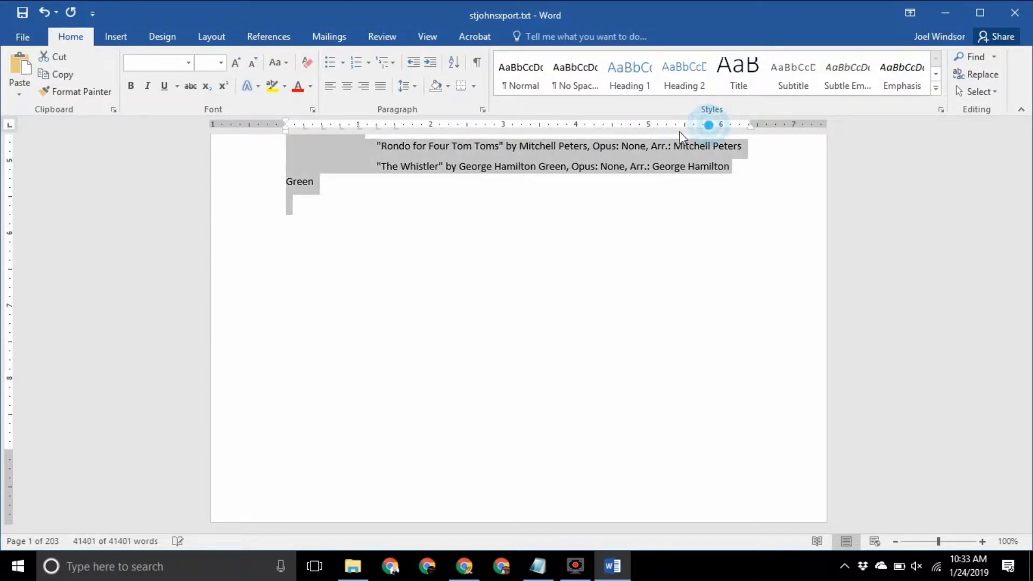
left_click_drag(734, 127, 413, 126)
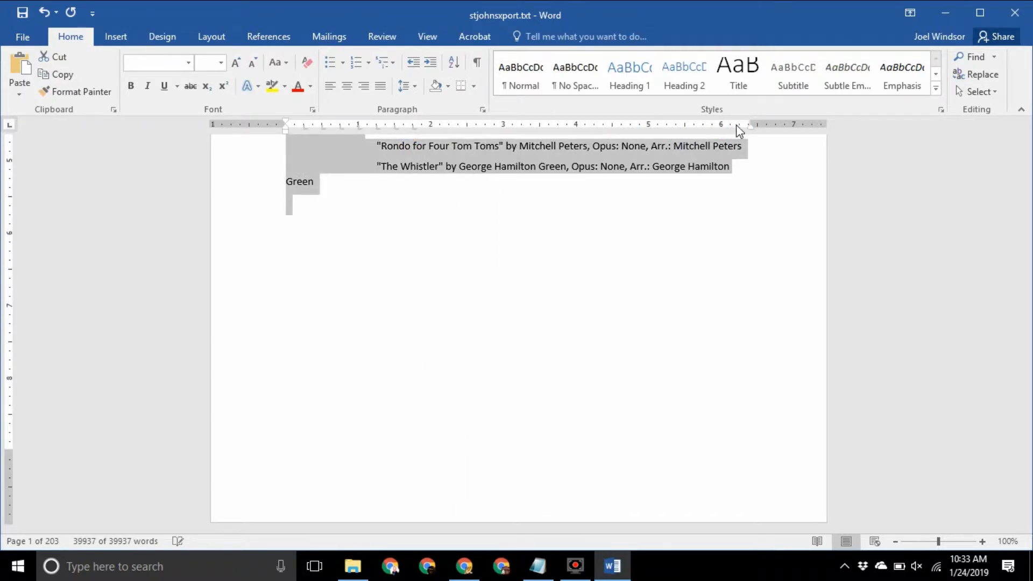
left_click_drag(736, 125, 433, 130)
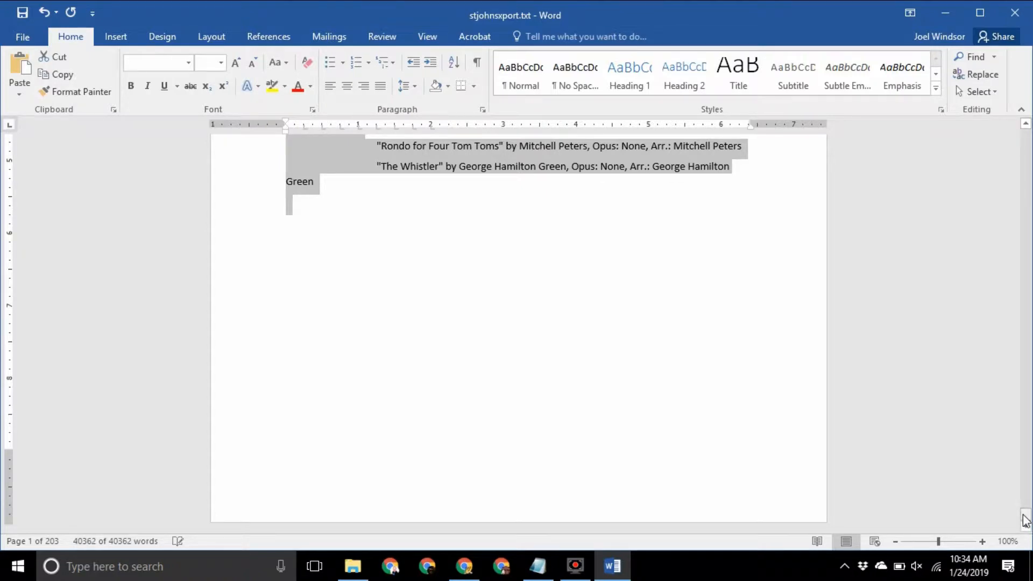
left_click_drag(1026, 521, 1028, 129)
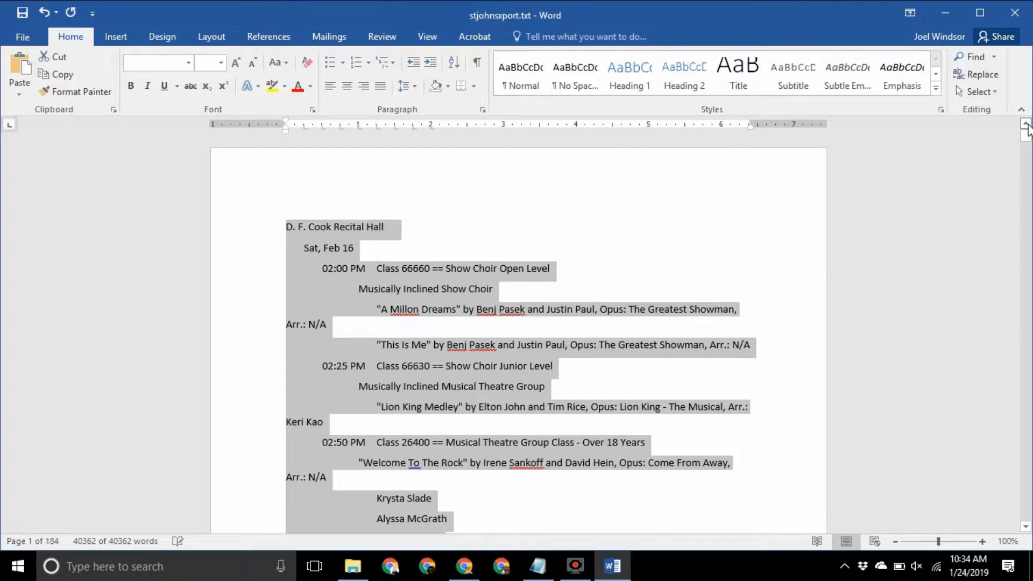
Apply the Title style to the D. F. Cook Recital Hall line
left_click(385, 227)
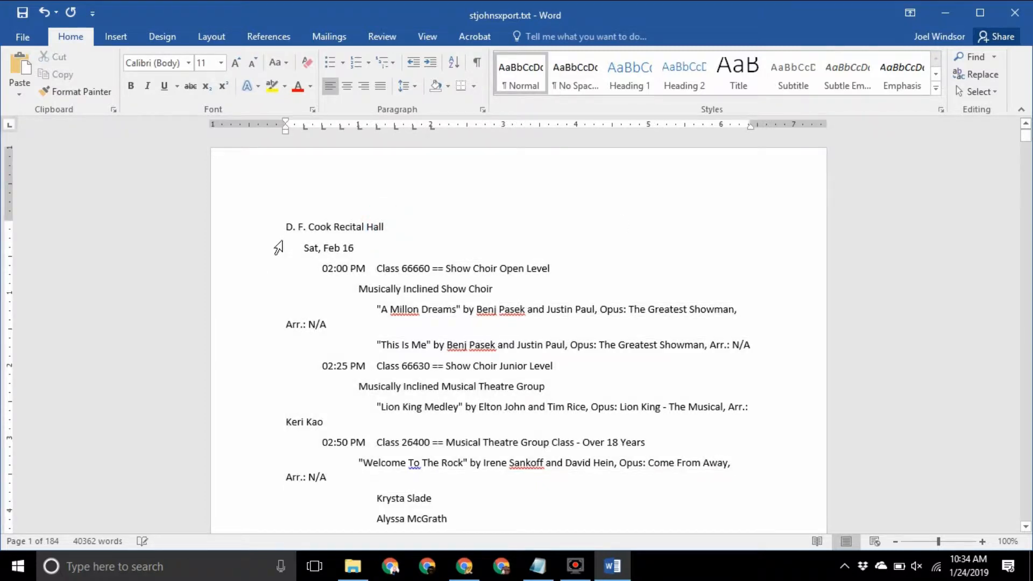
left_click(239, 229)
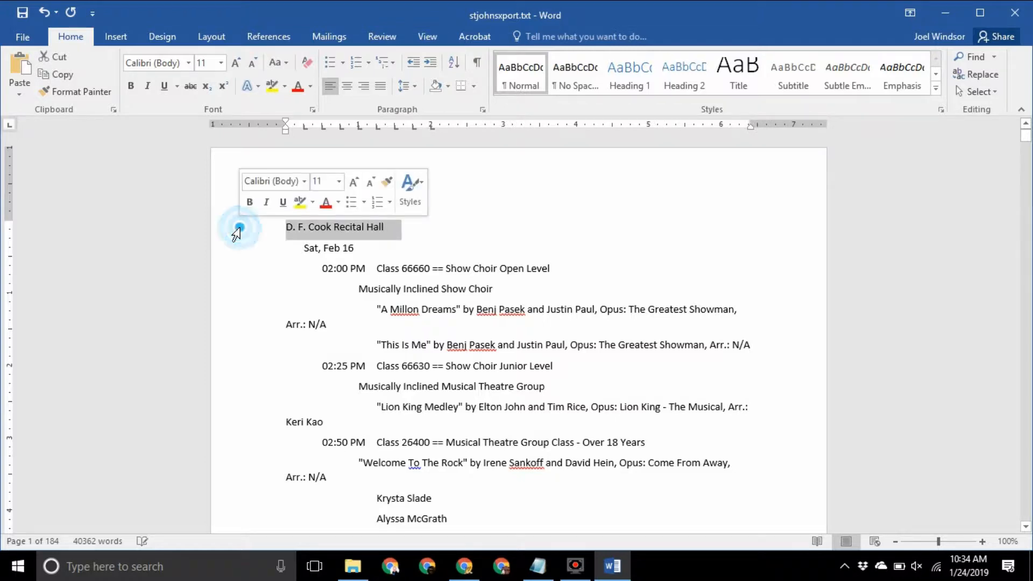
left_click(738, 77)
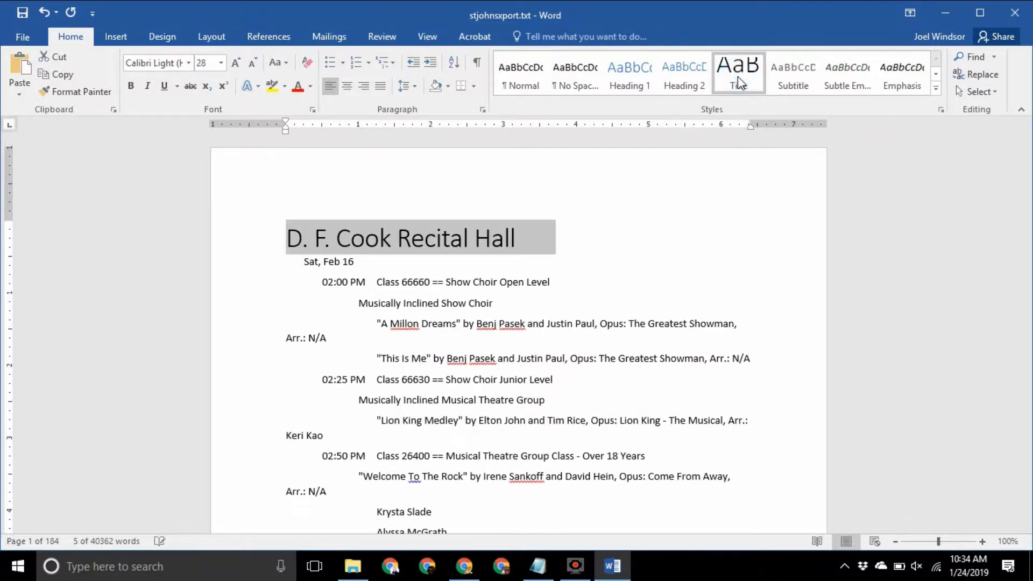
Make Sat, Feb 16 a Heading 1 and remove its leading tab indent
left_click(240, 269)
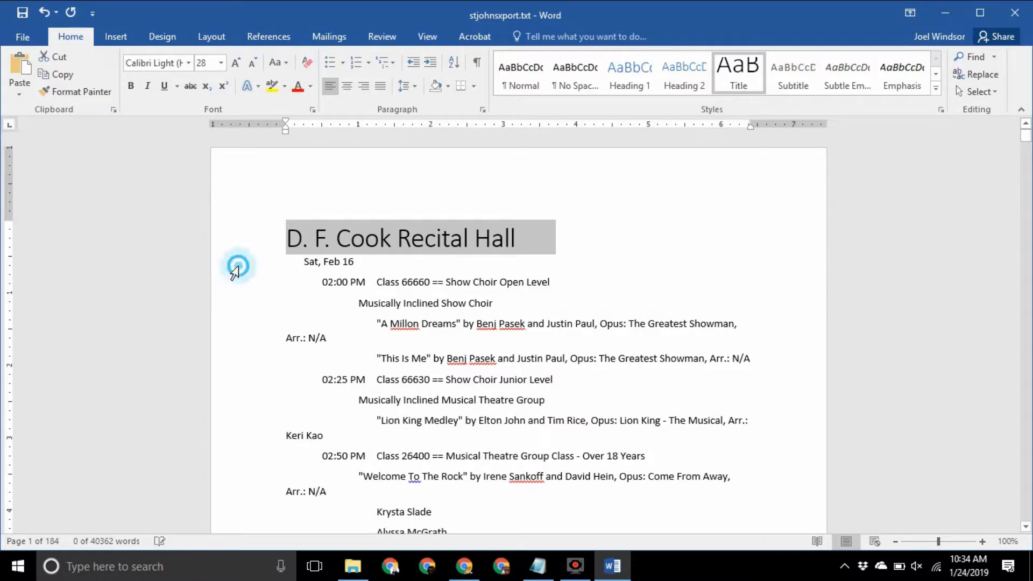
left_click(624, 83)
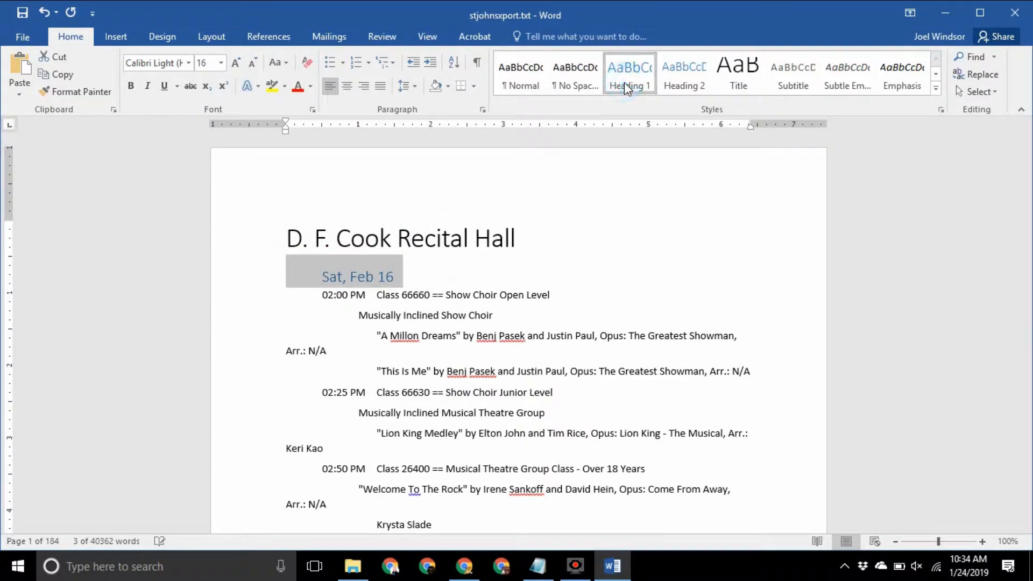
left_click(329, 276)
key("Left")
key("BackSpace")
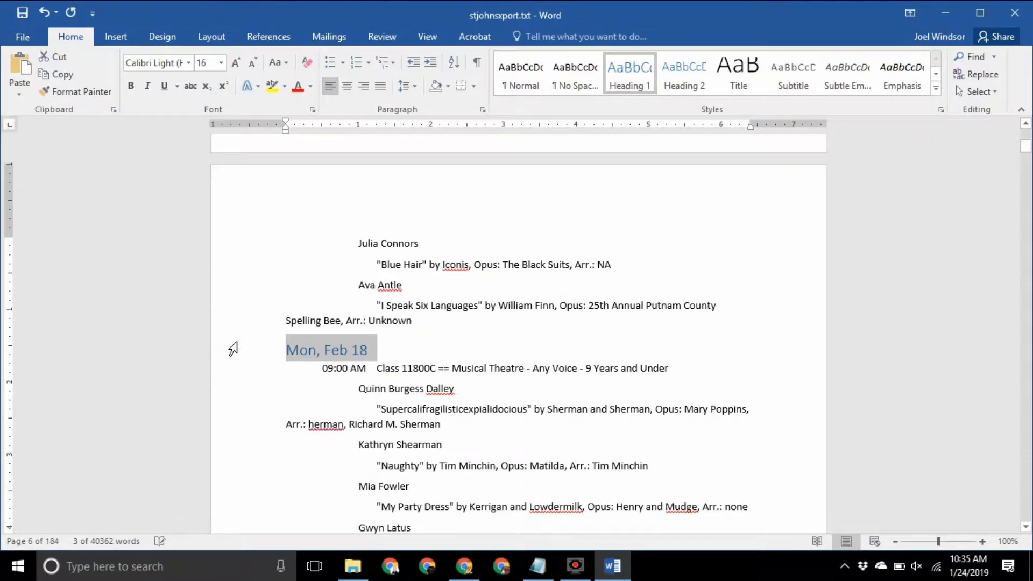
key("ctrl+b")
left_click(189, 63)
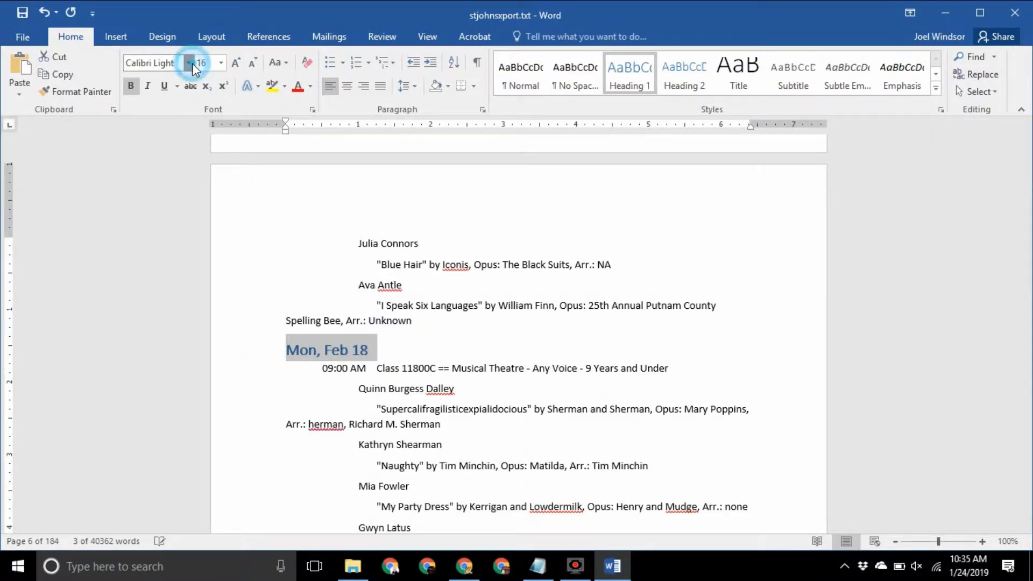
left_click(198, 211)
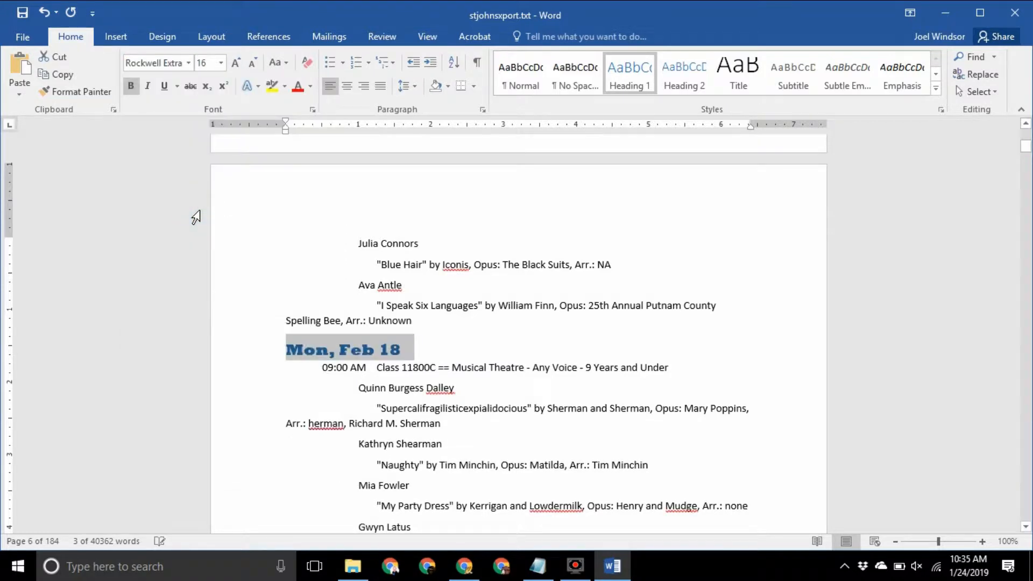
right_click(356, 346)
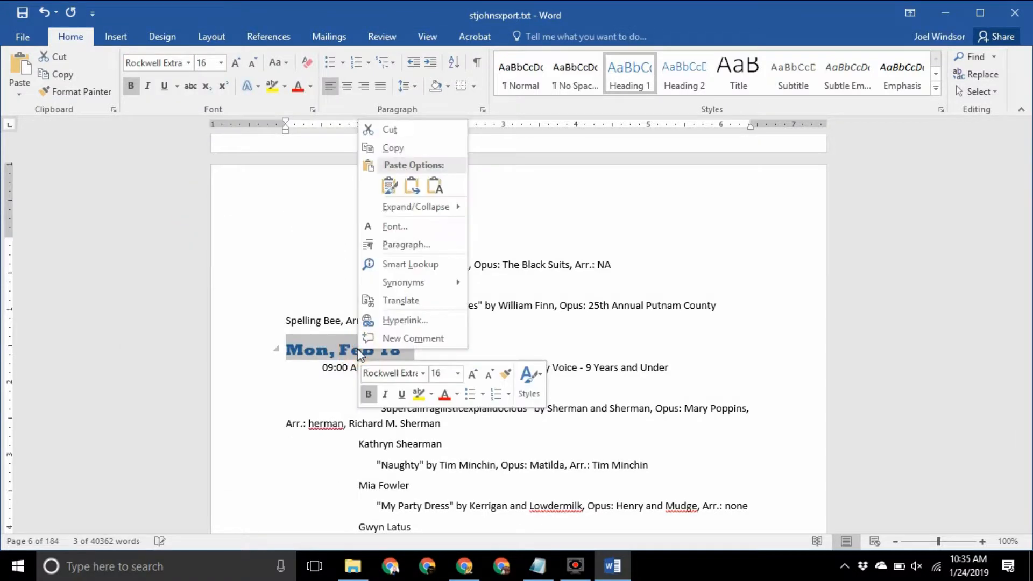
right_click(634, 72)
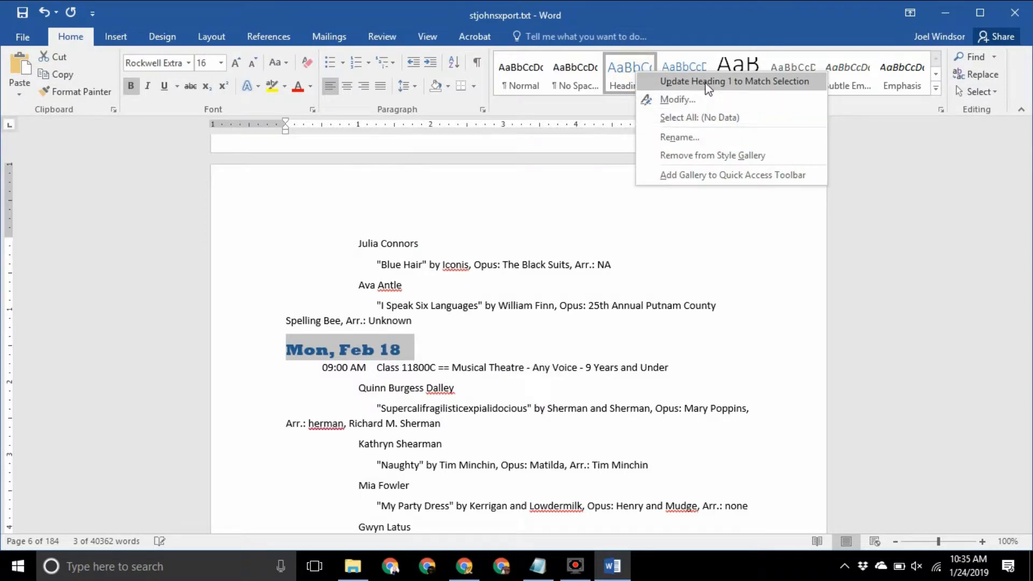
left_click(708, 81)
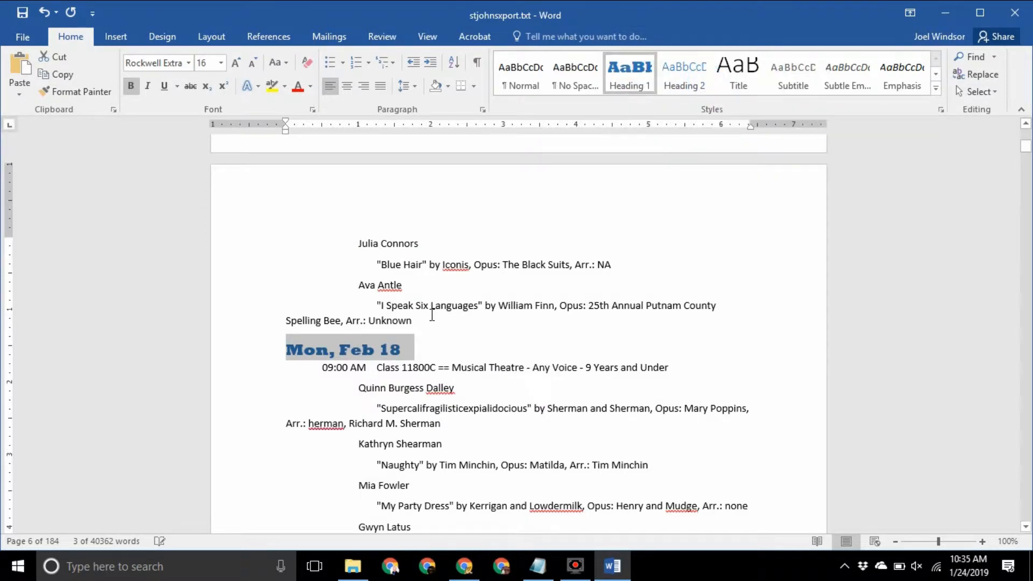
scroll(432, 315, "up", 5)
scroll(433, 315, "up", 20)
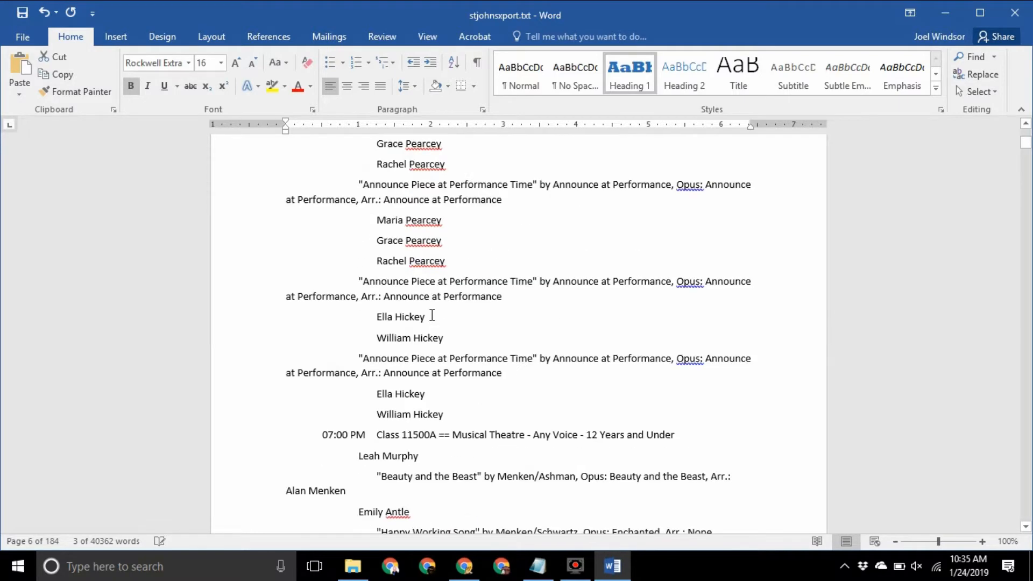
scroll(432, 315, "up", 20)
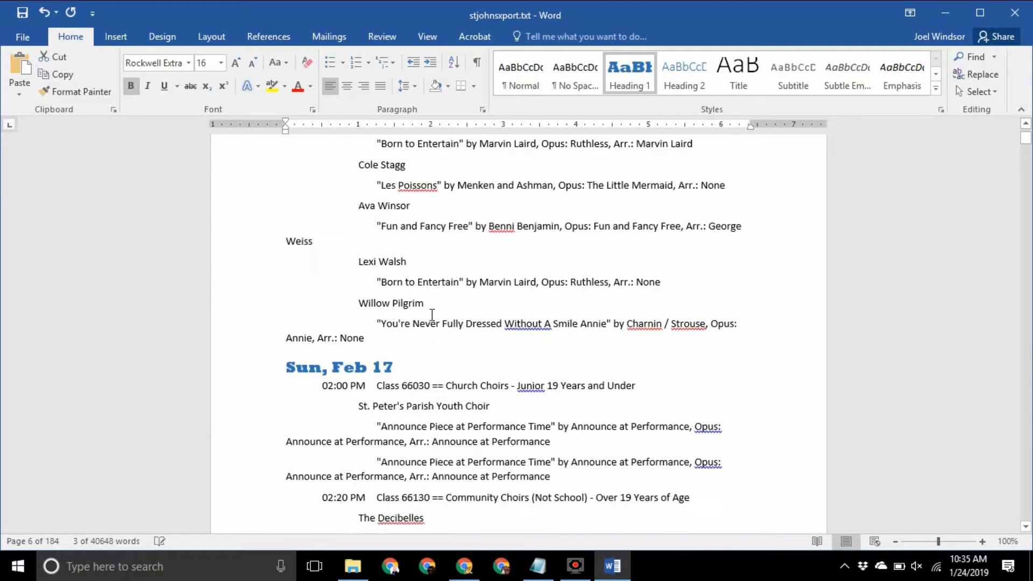
left_click(373, 418)
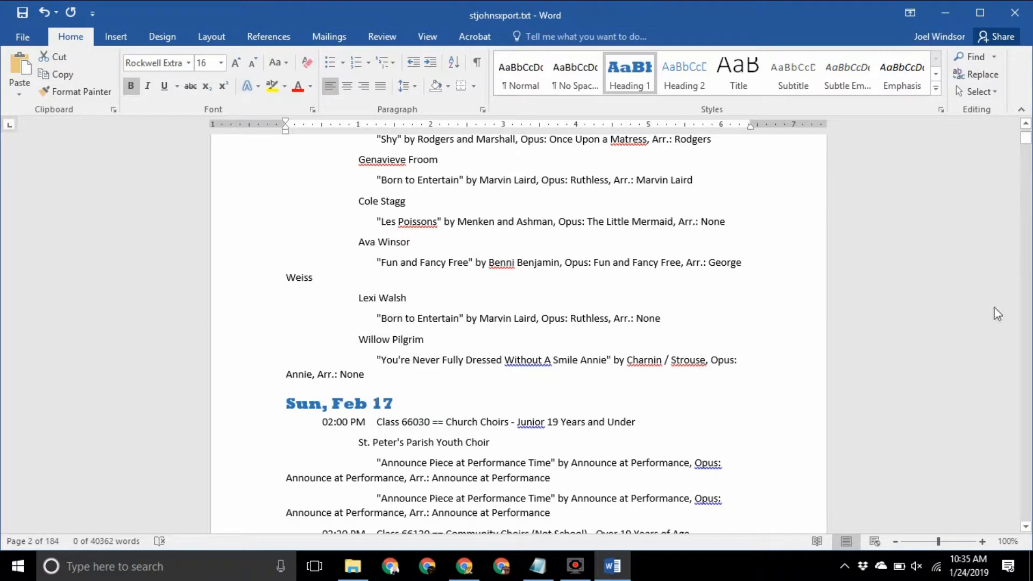
left_click_drag(1026, 142, 1026, 135)
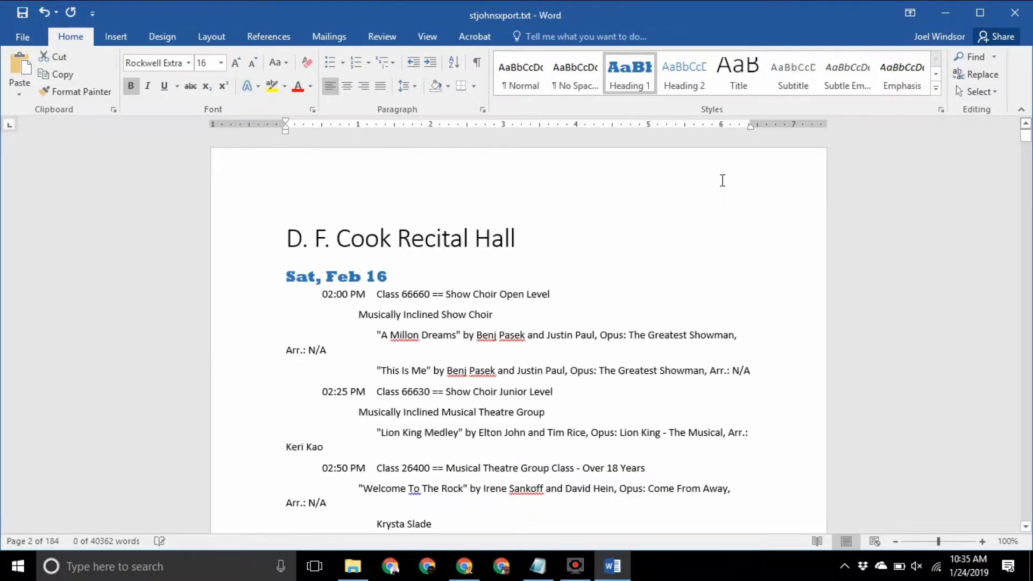
left_click(241, 239)
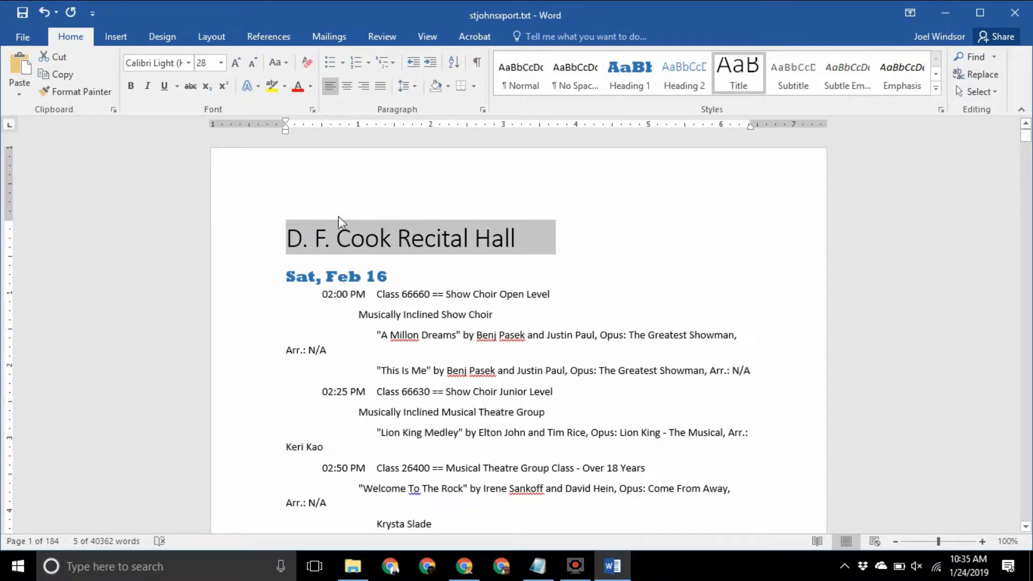
left_click(625, 256)
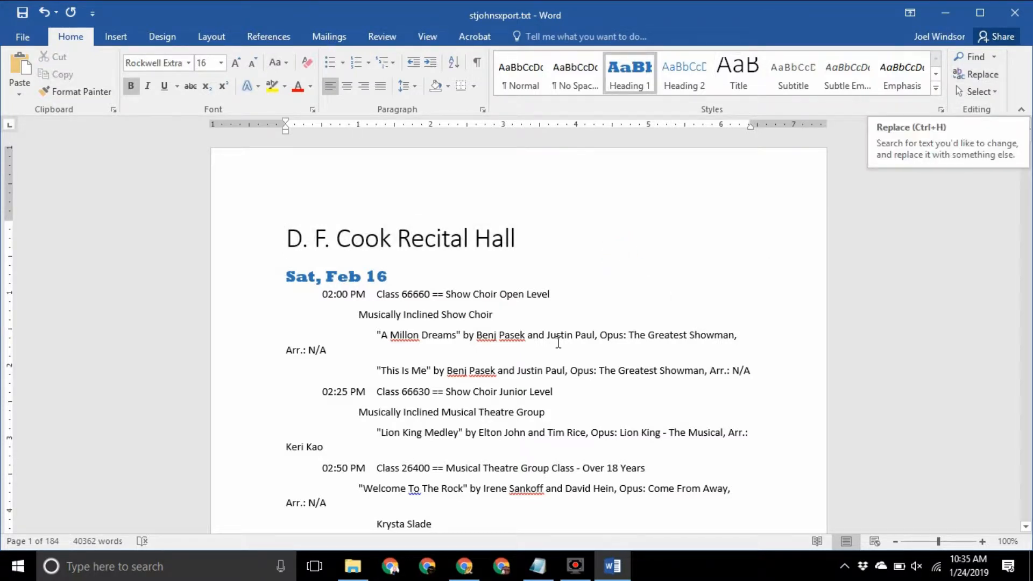
left_click(440, 316)
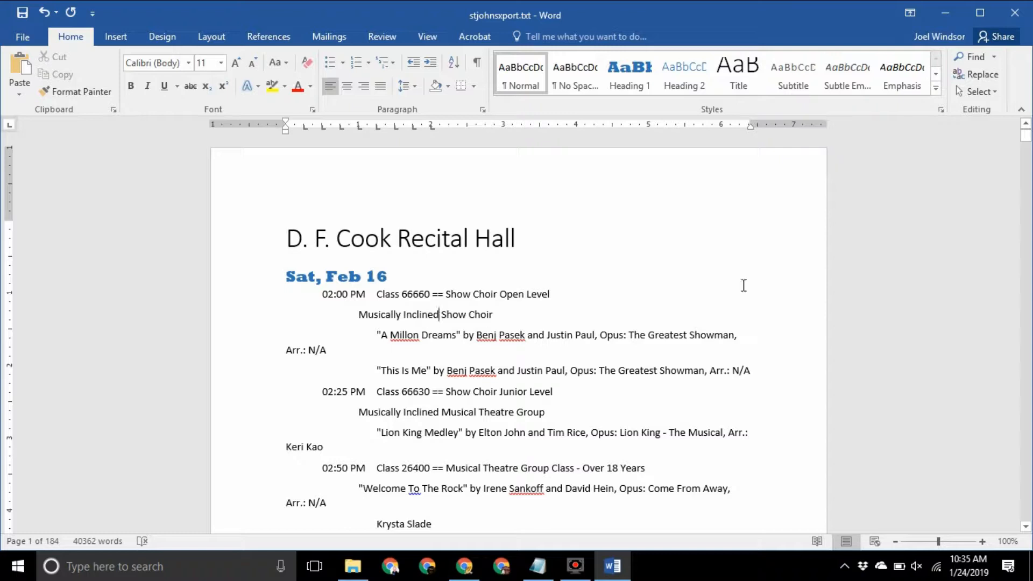
Replace every 'Sat,' with 'Saturday,' throughout the schedule
left_click(976, 78)
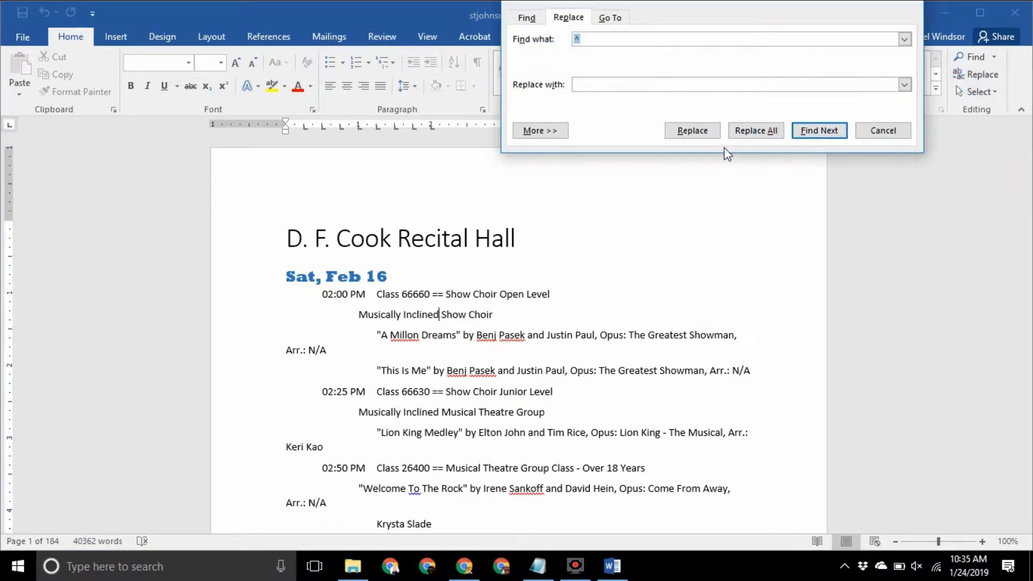
type("Sat,")
key("Tab")
type("Satu")
left_click(748, 141)
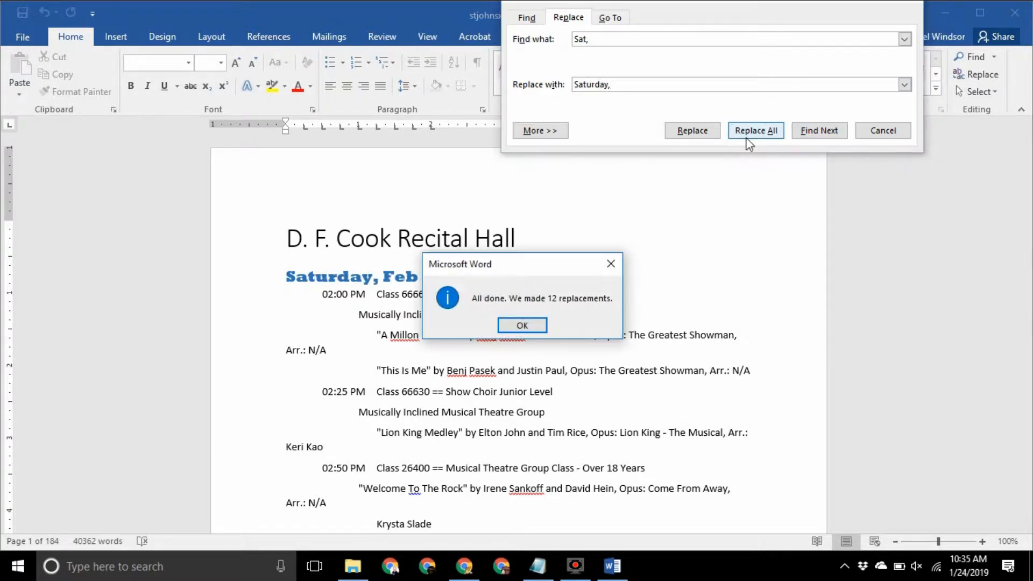
left_click(533, 321)
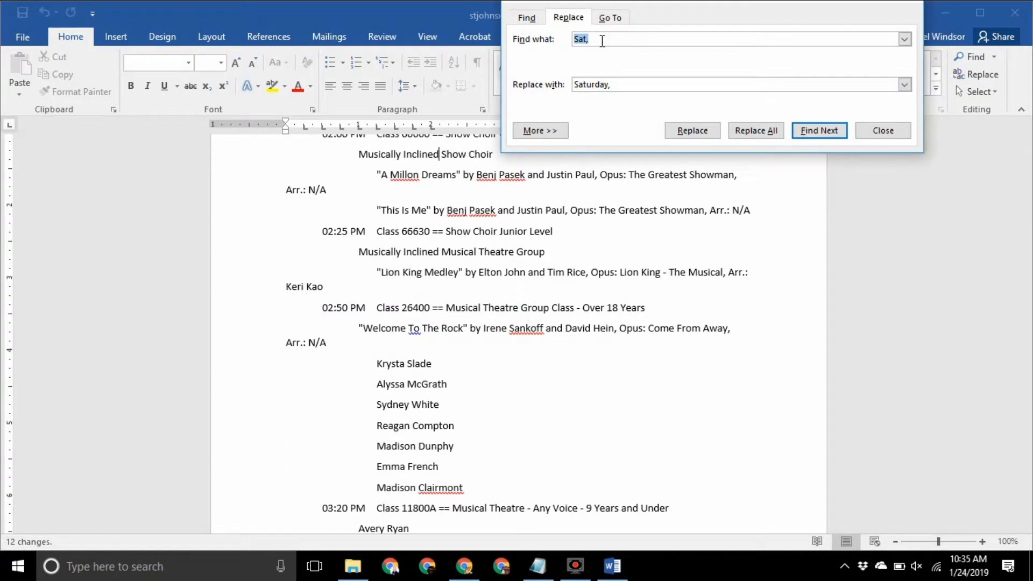
Replace every 'Sun,' with 'Sunday,' throughout the schedule
left_click(602, 41)
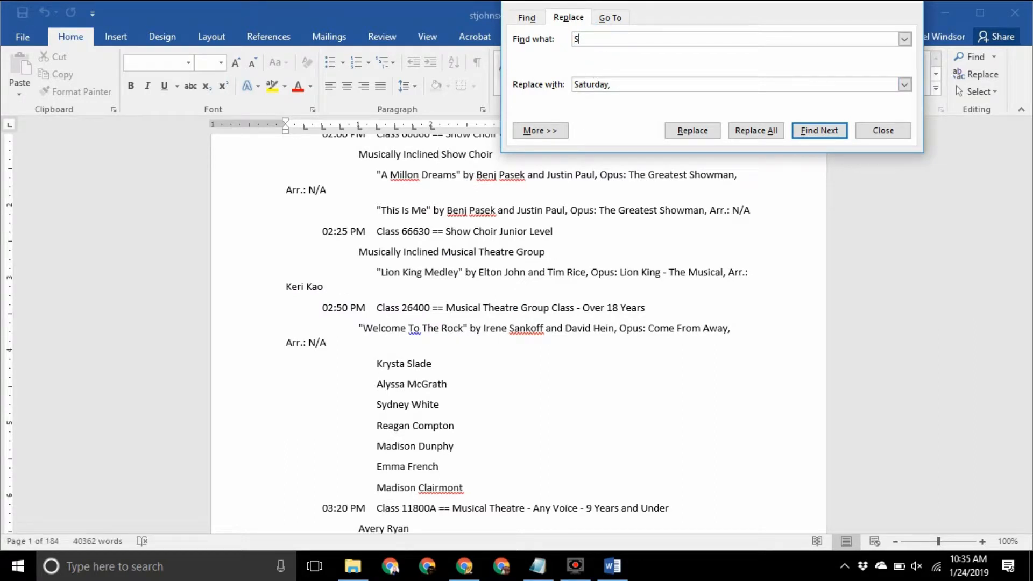
type("Sun,")
key("Tab")
type("Sunday")
left_click(758, 135)
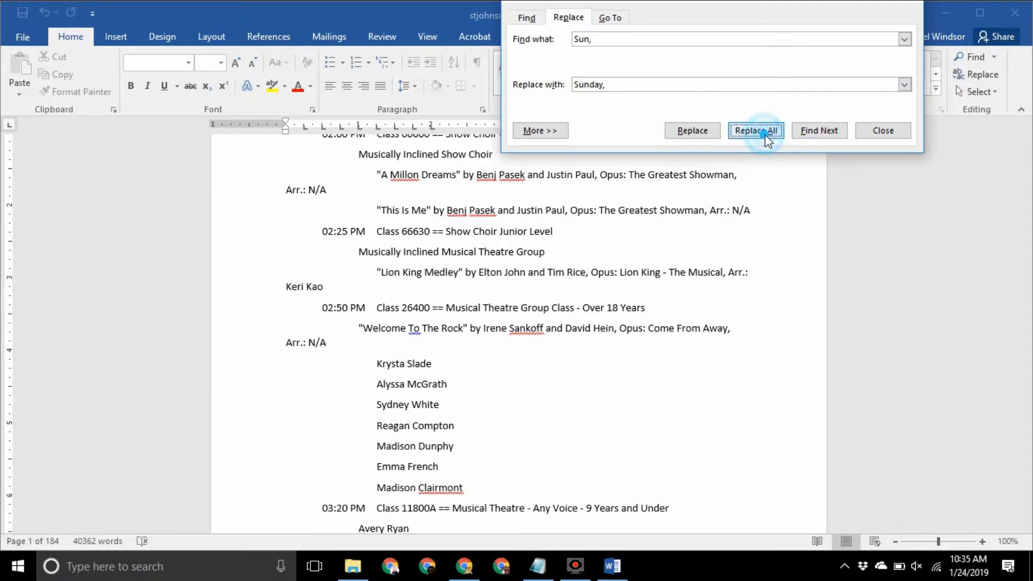
left_click(539, 323)
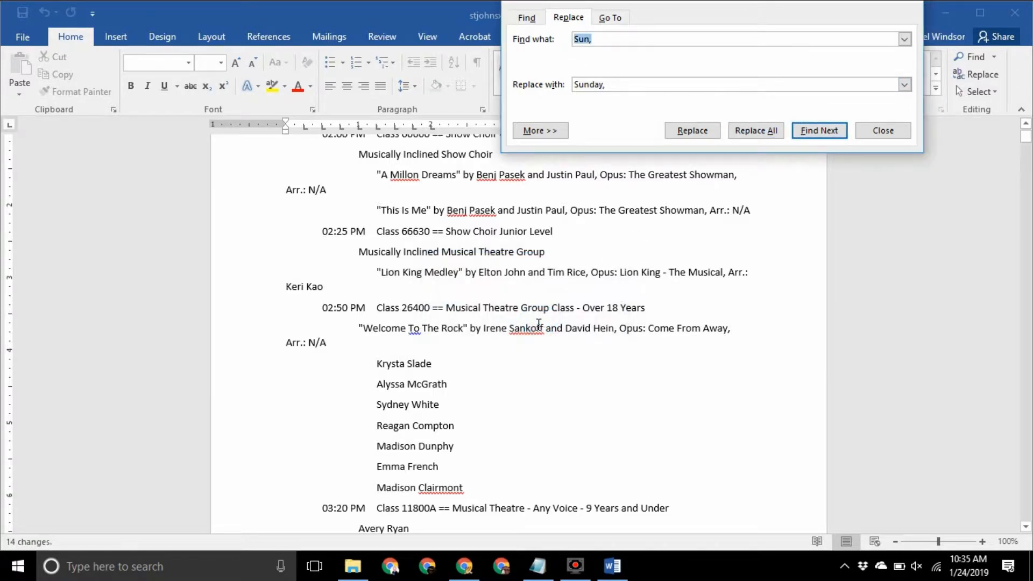
Replace every 'Feb' with 'February', making 93 replacements
scroll(539, 324, "up", 4)
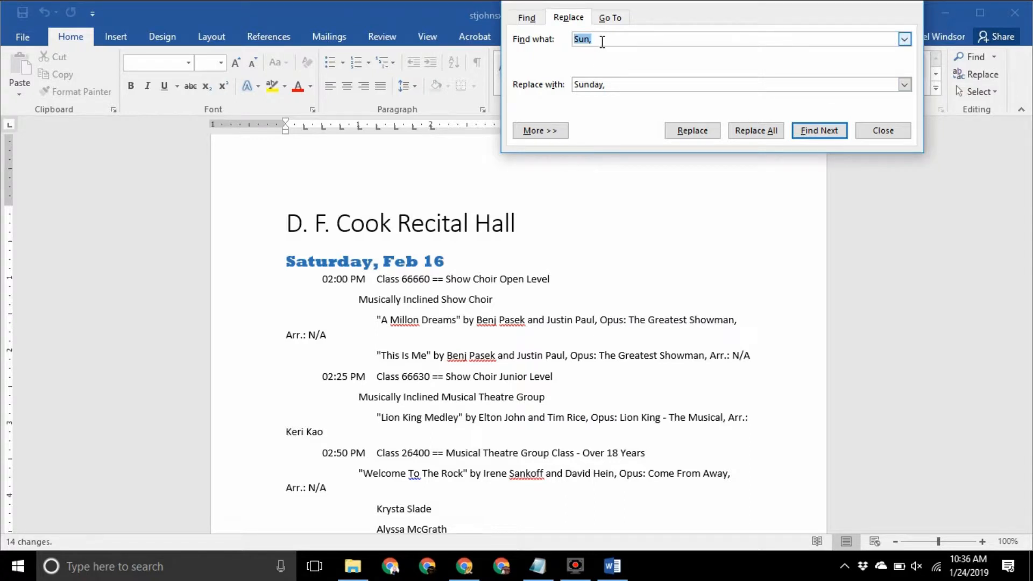
type("Feb")
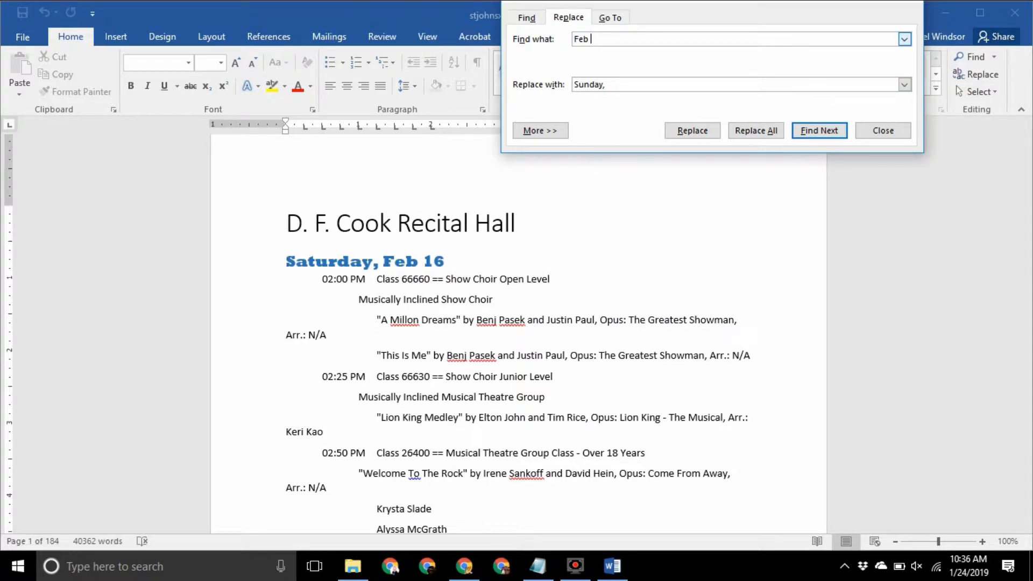
key("Tab")
type("Februar")
left_click(755, 135)
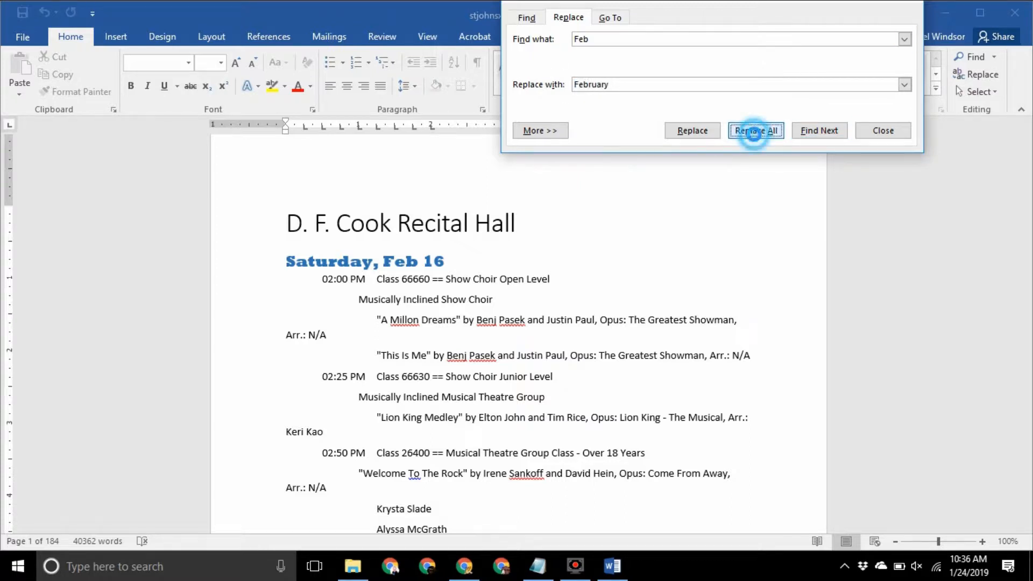
left_click(536, 325)
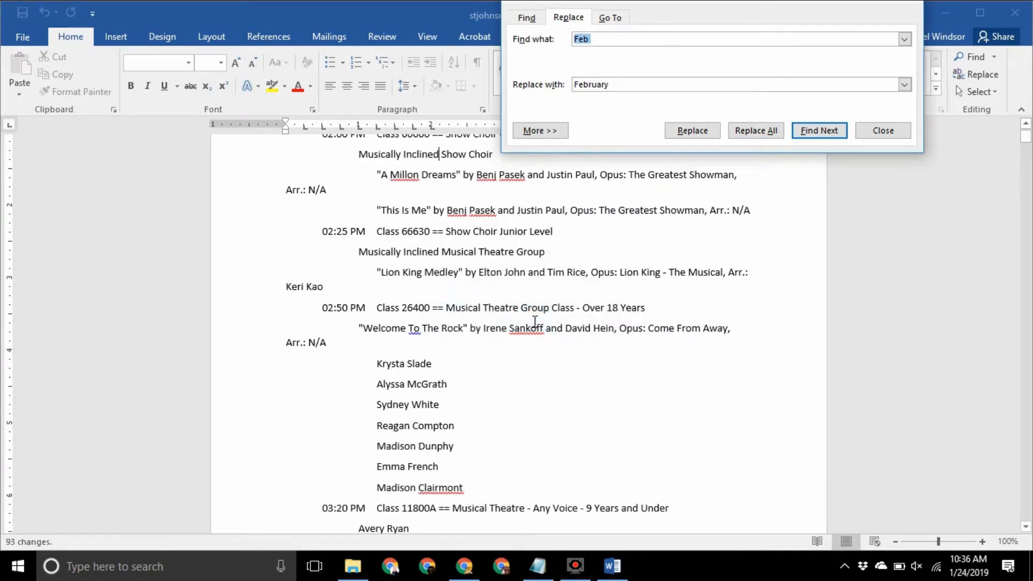
scroll(535, 322, "up", 3)
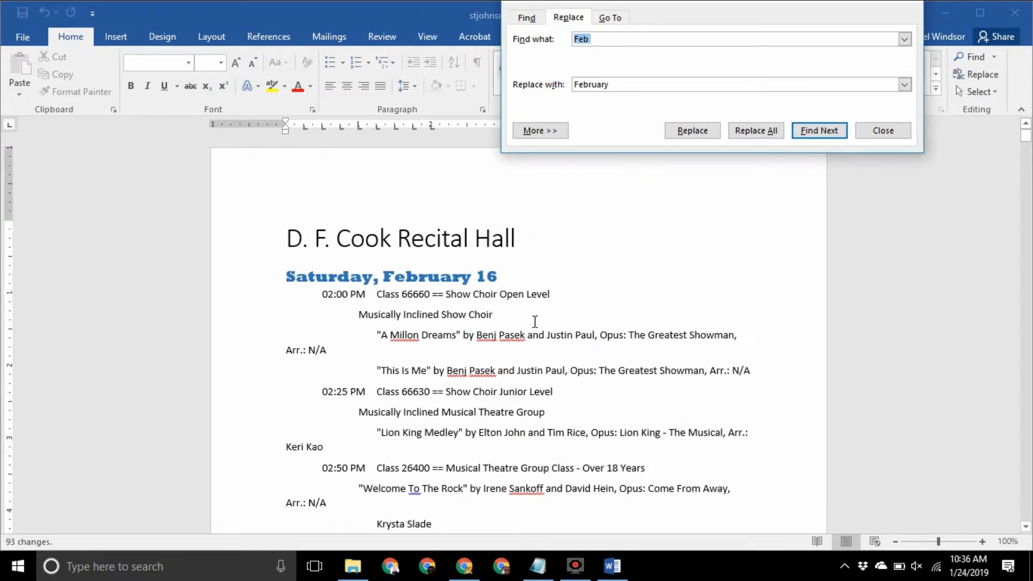
Replace every tab-plus-zero before the times with just a tab, fixing 318 times like 02:00 PM
left_click(326, 295)
left_click(326, 294)
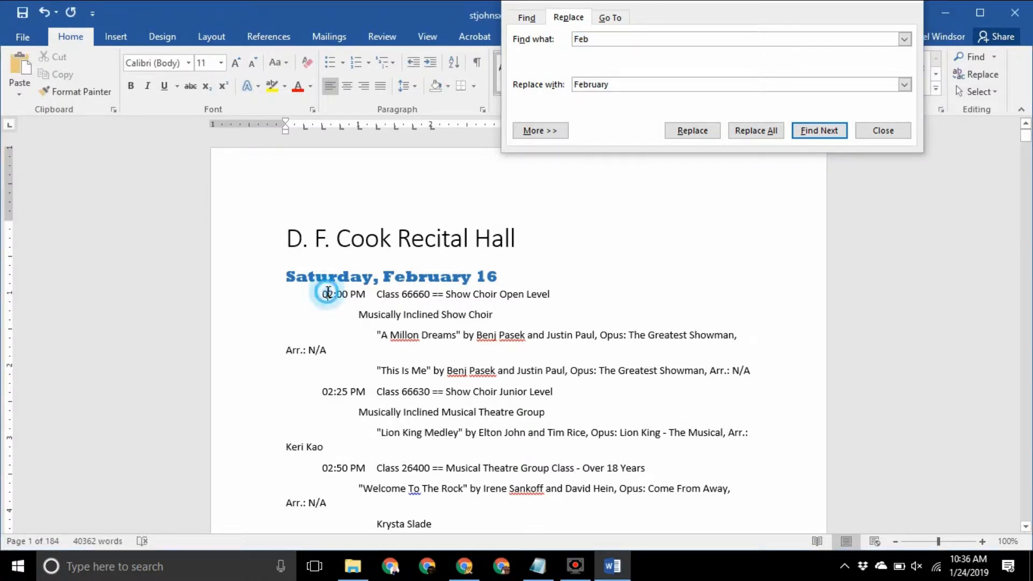
key("shift+Left")
key("shift+Left")
key("ctrl+c")
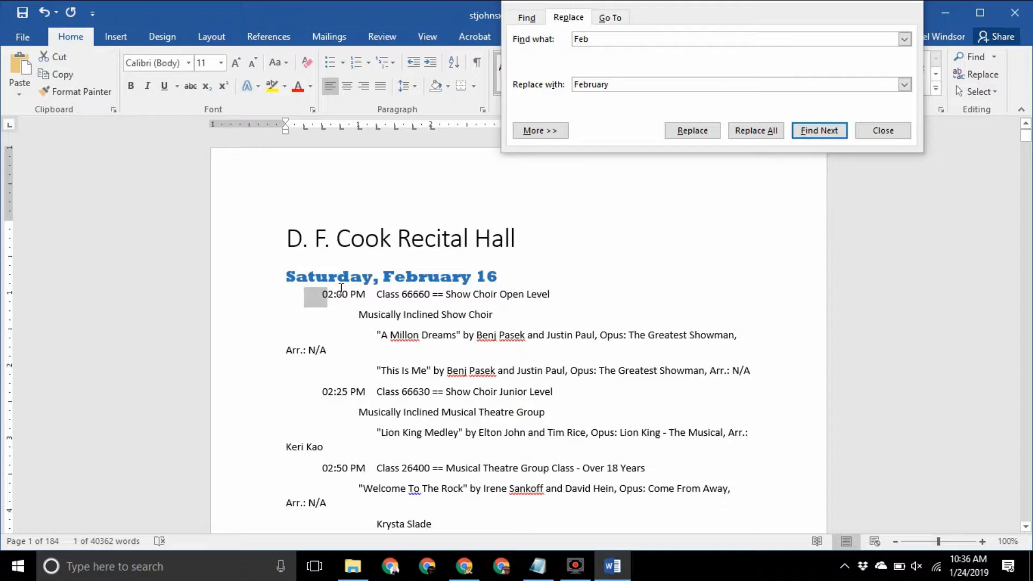
left_click(608, 40)
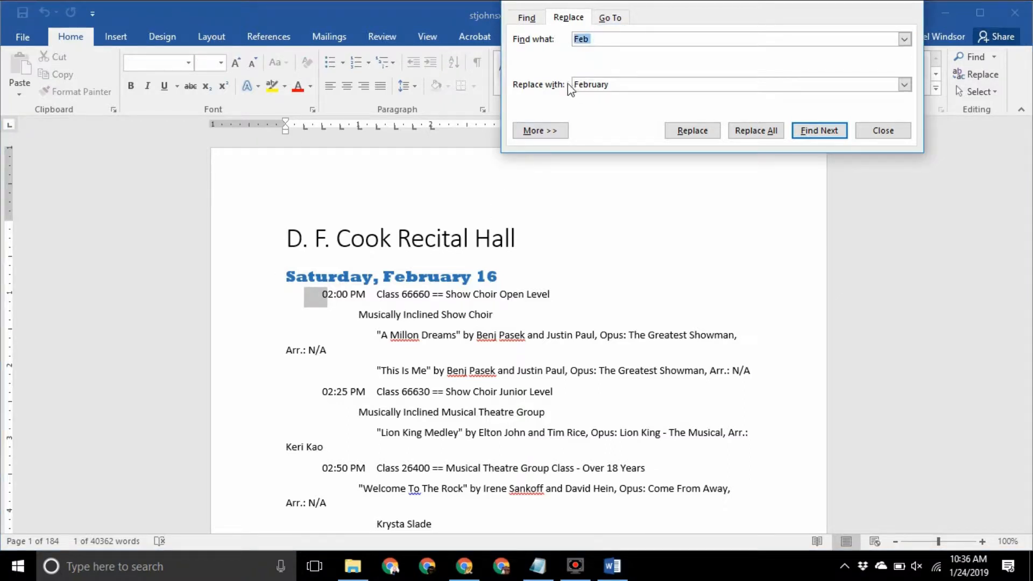
key("ctrl+v")
key("Tab")
key("ctrl+v")
key("BackSpace")
left_click(751, 131)
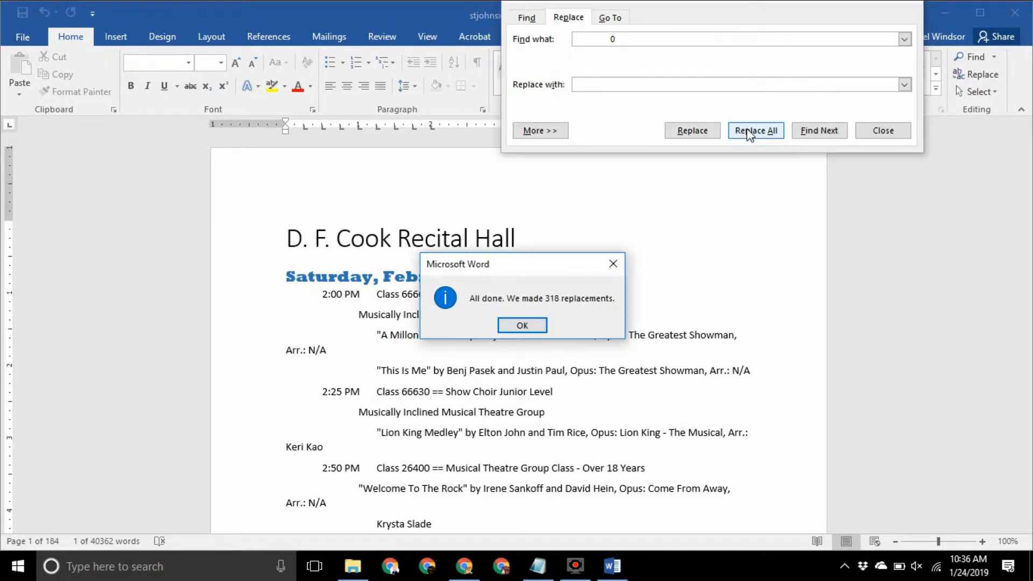
left_click(517, 326)
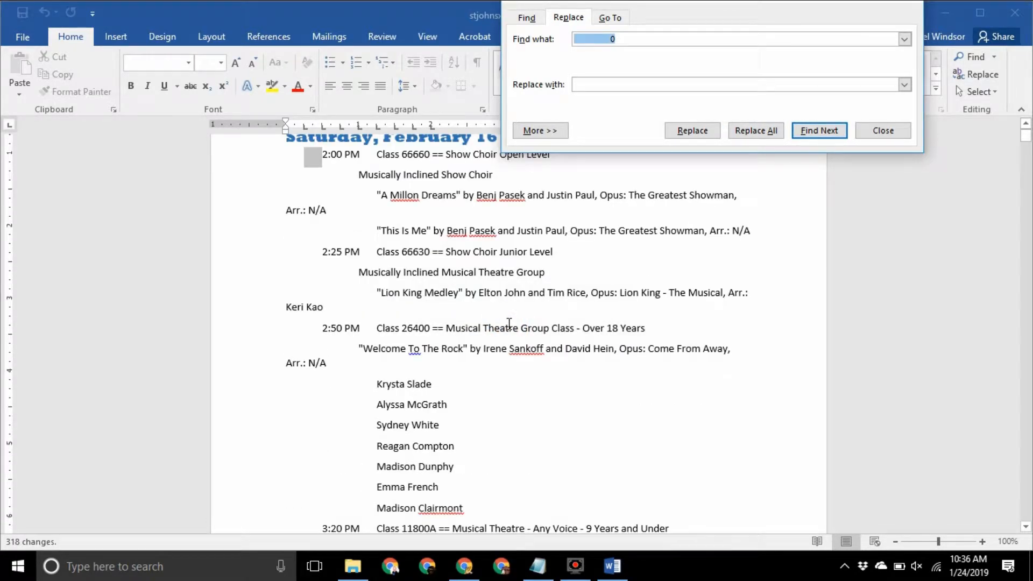
Delete every ', Arr.: None' note with Replace All and an empty replacement
type(", Arr.: None")
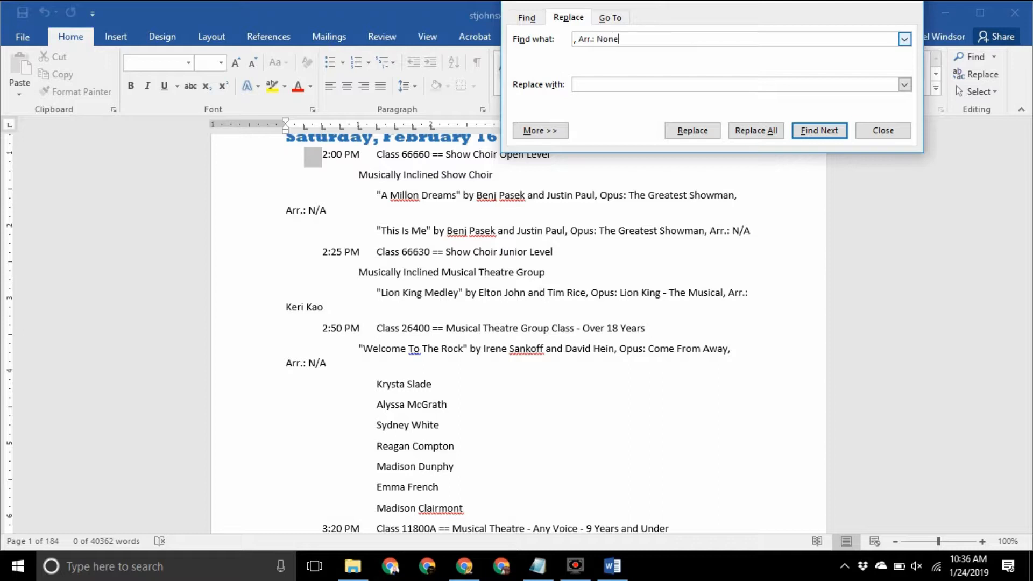
key("Tab")
key("BackSpace")
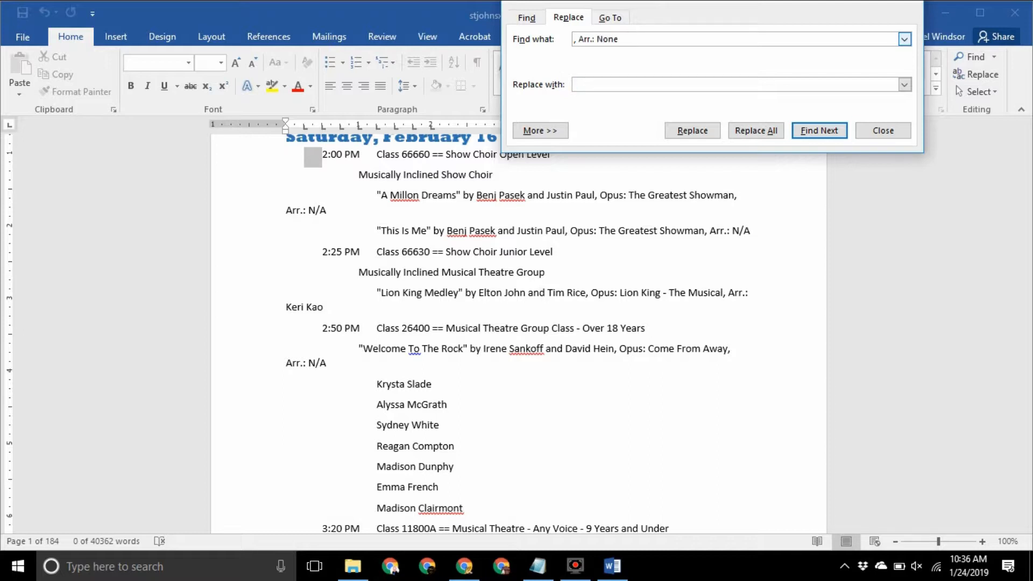
left_click(776, 131)
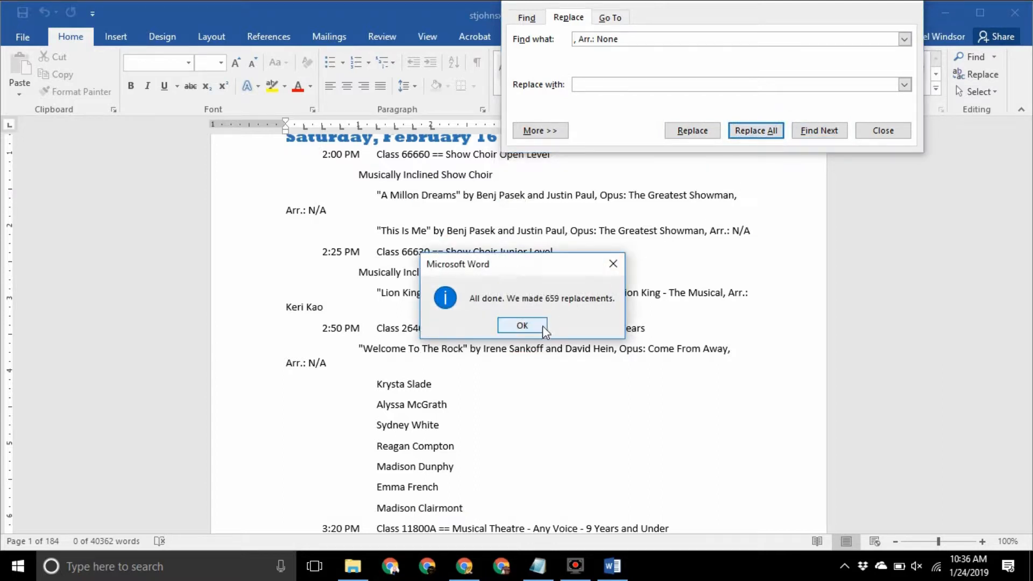
left_click(541, 325)
Delete every ', Arr.: N/A' note the same way
left_click(609, 37)
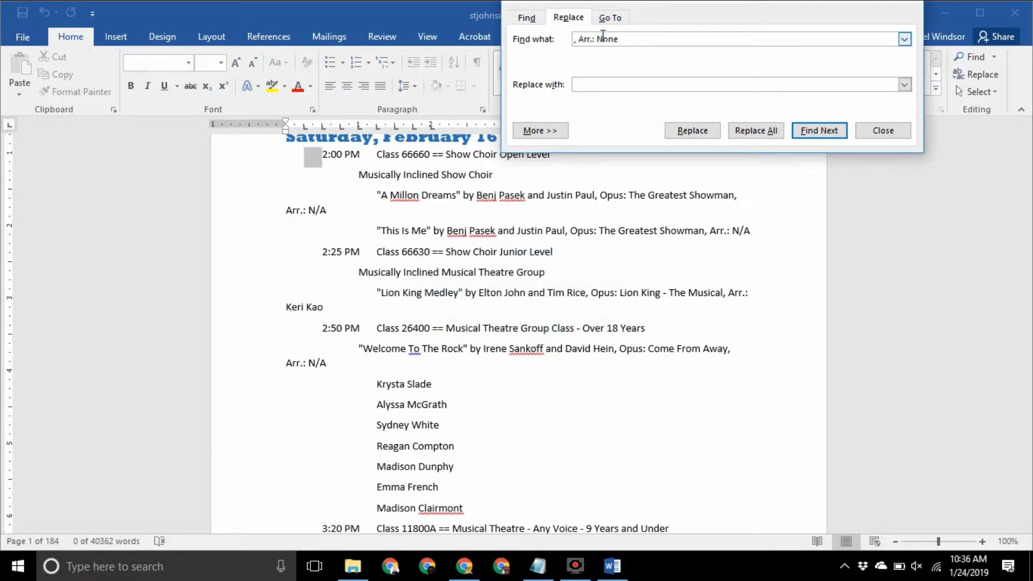
left_click_drag(602, 38, 640, 38)
type("/")
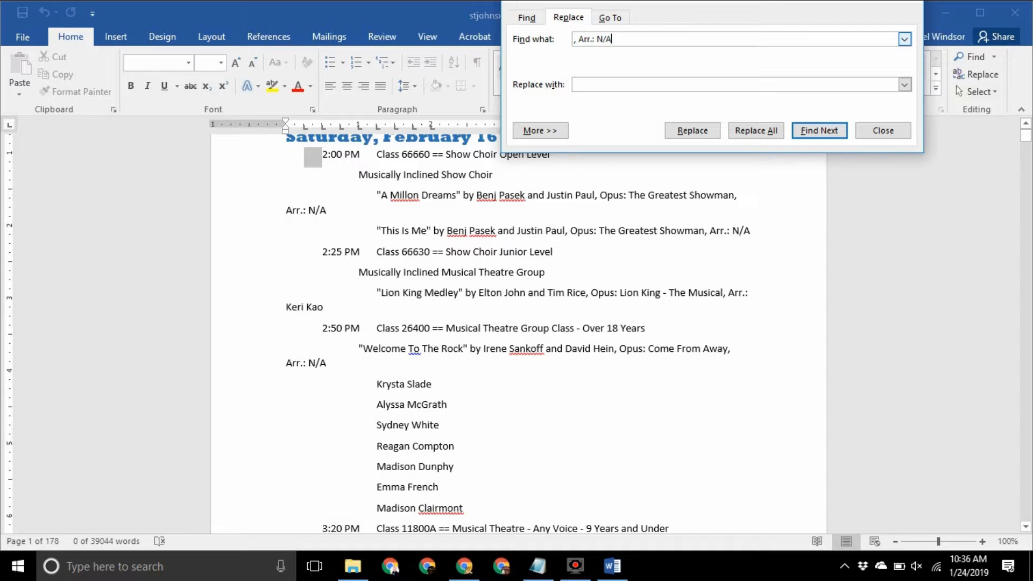
type("A")
left_click(756, 130)
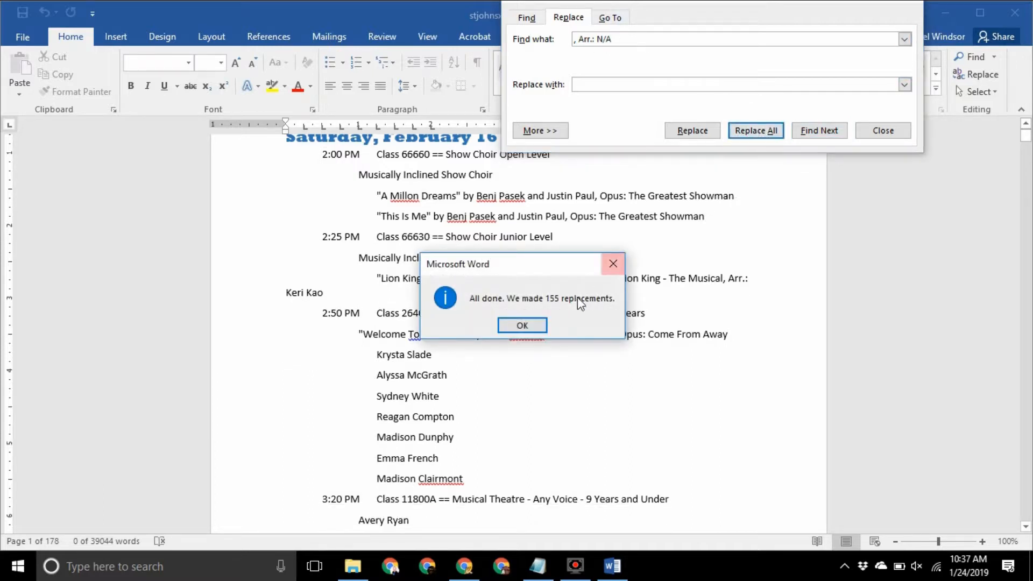
left_click(531, 325)
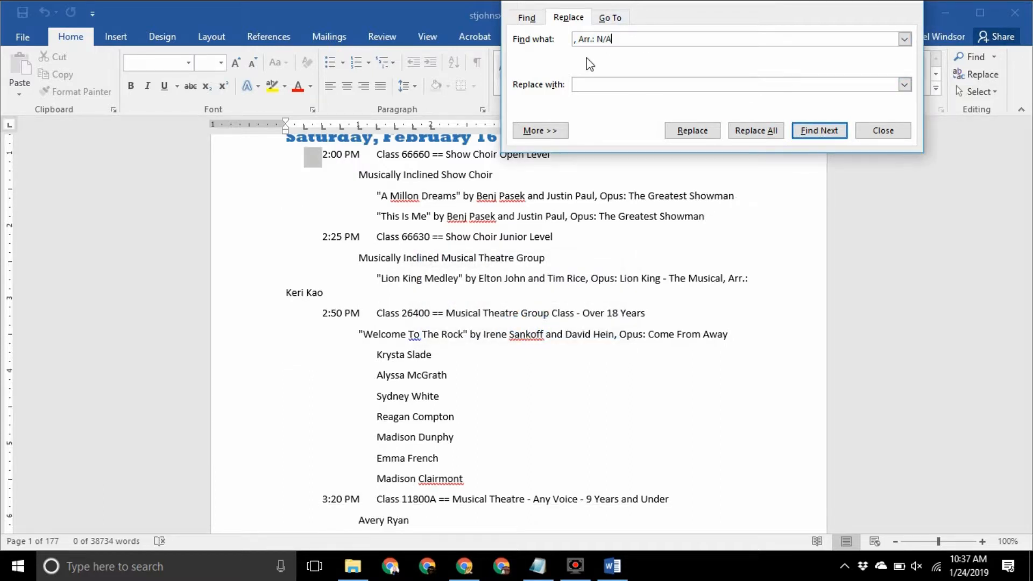
Replace every ', Arr.:' with ', Arranged by' and close Find and Replace
key("BackSpace")
key("BackSpace")
key("BackSpace")
type(", Arrang")
left_click(602, 40)
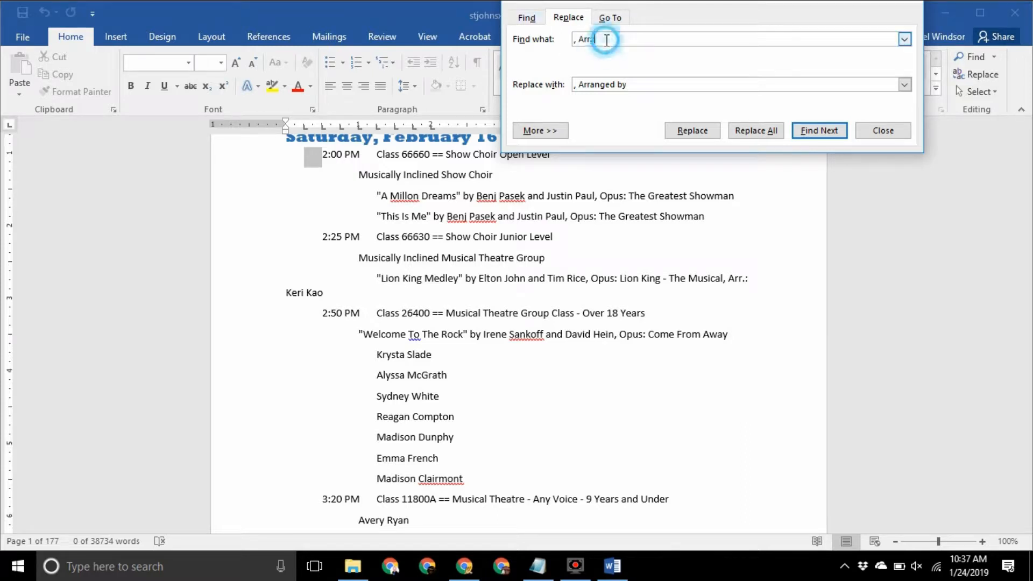
left_click(768, 129)
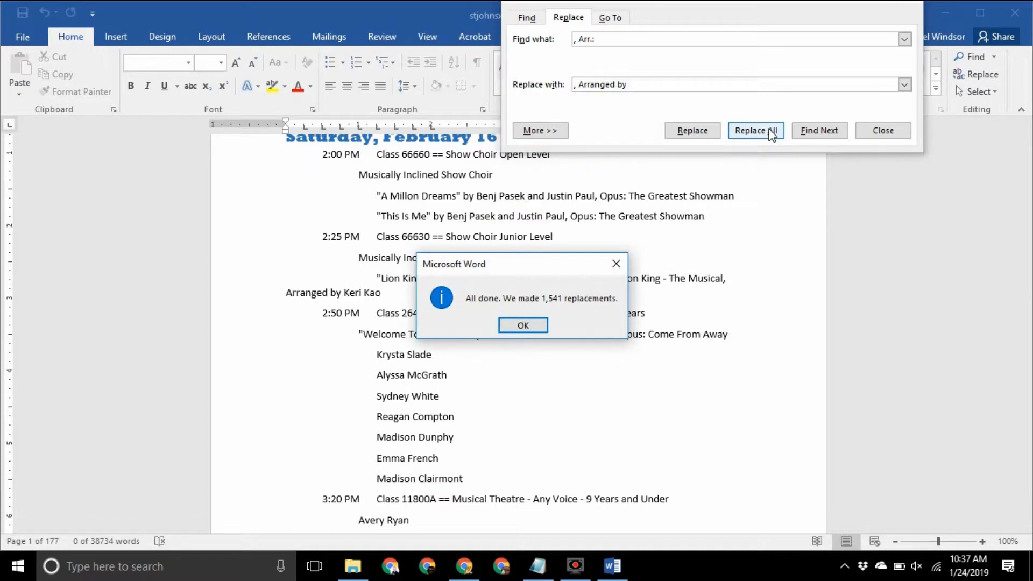
left_click(541, 328)
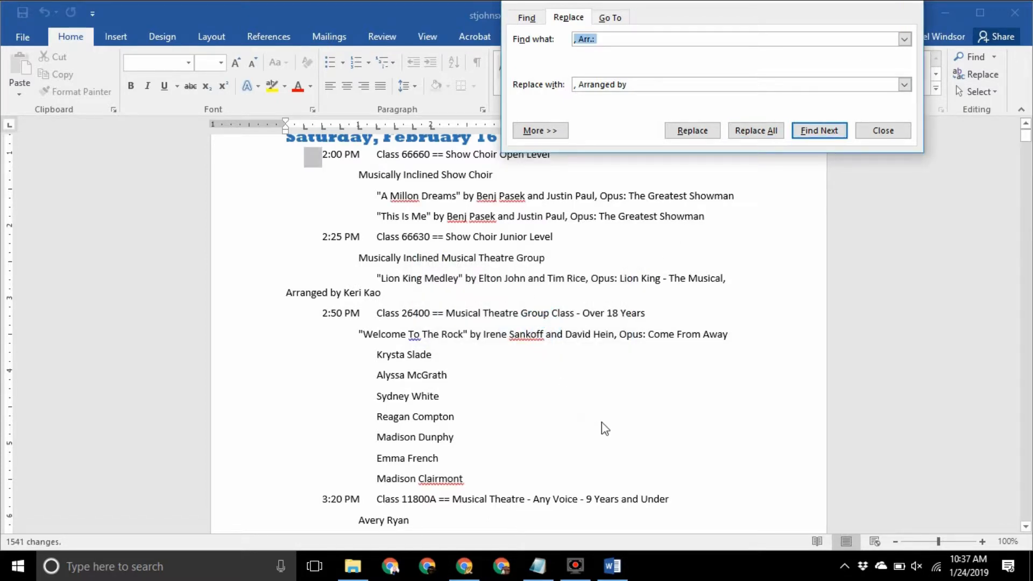
key("Escape")
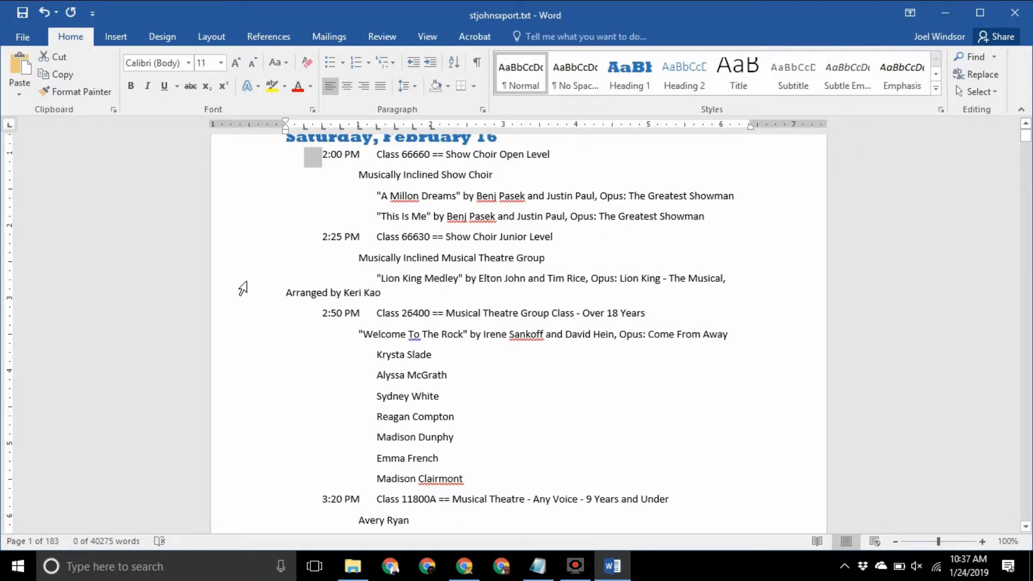
double_click(242, 289)
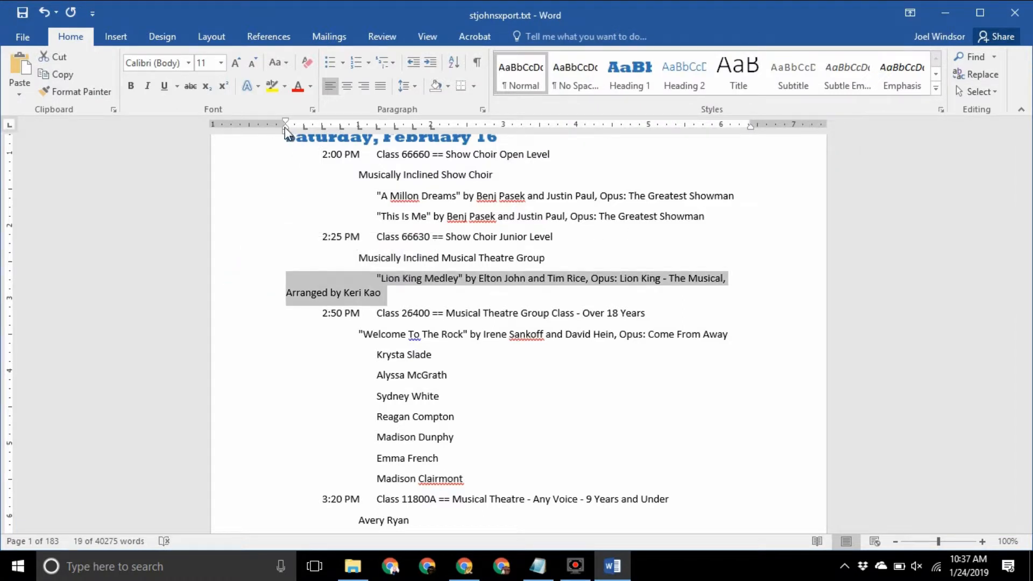
mouse_move(286, 131)
left_mouse_down()
mouse_move(406, 129)
mouse_move(395, 129)
left_mouse_up()
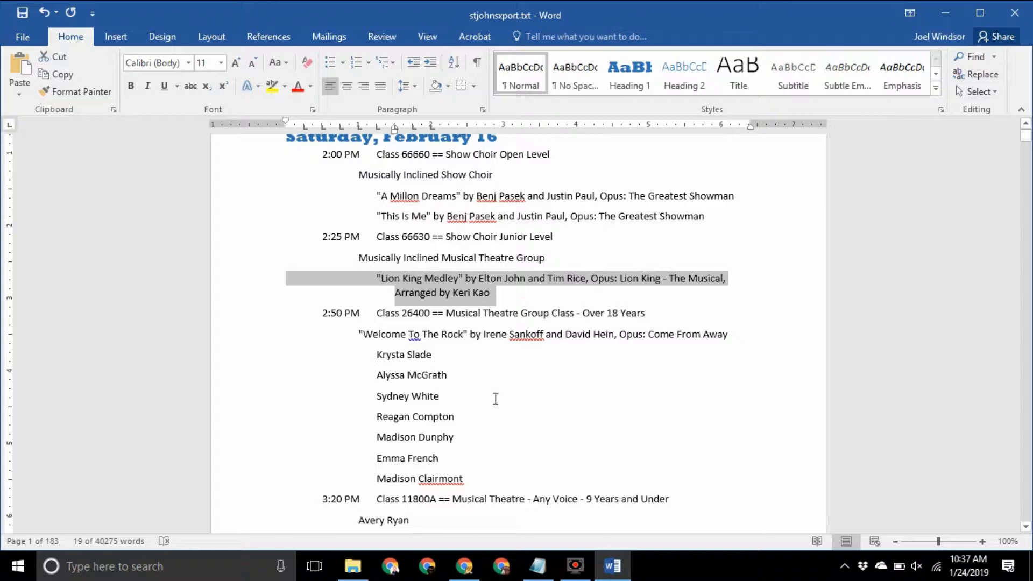
left_click(457, 346)
left_click(460, 354)
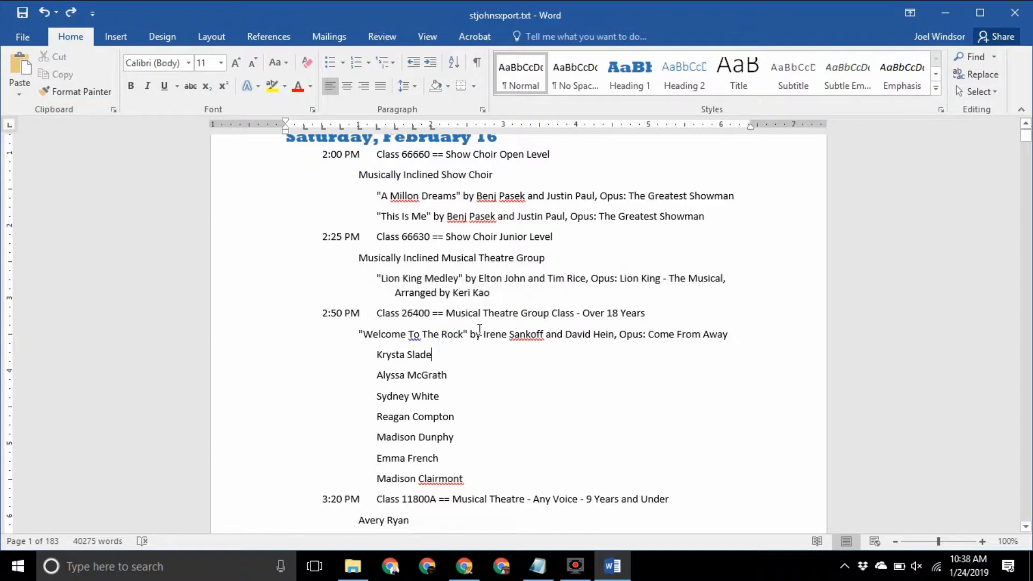
type(",")
key("Delete")
key("Delete")
key("Delete")
key("Delete")
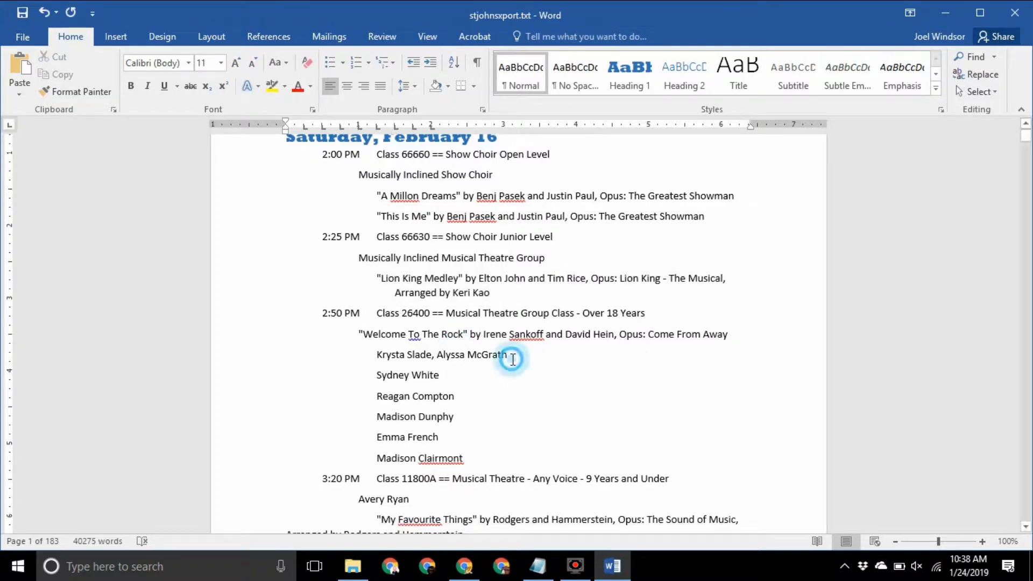
Replace the remaining line breaks between performer names with commas
double_click(375, 383)
triple_click(540, 371)
double_click(375, 380)
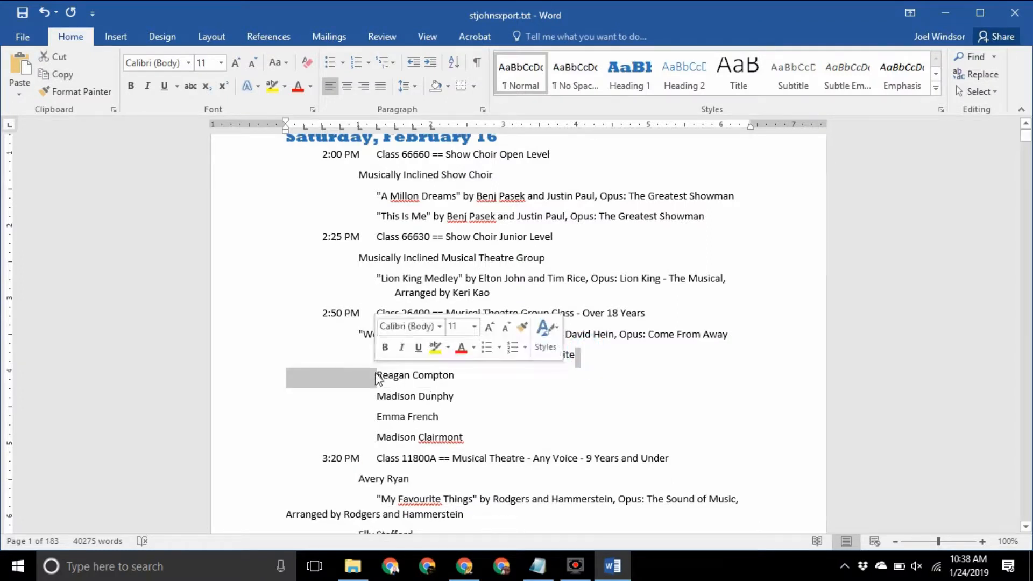
double_click(374, 377)
type(",")
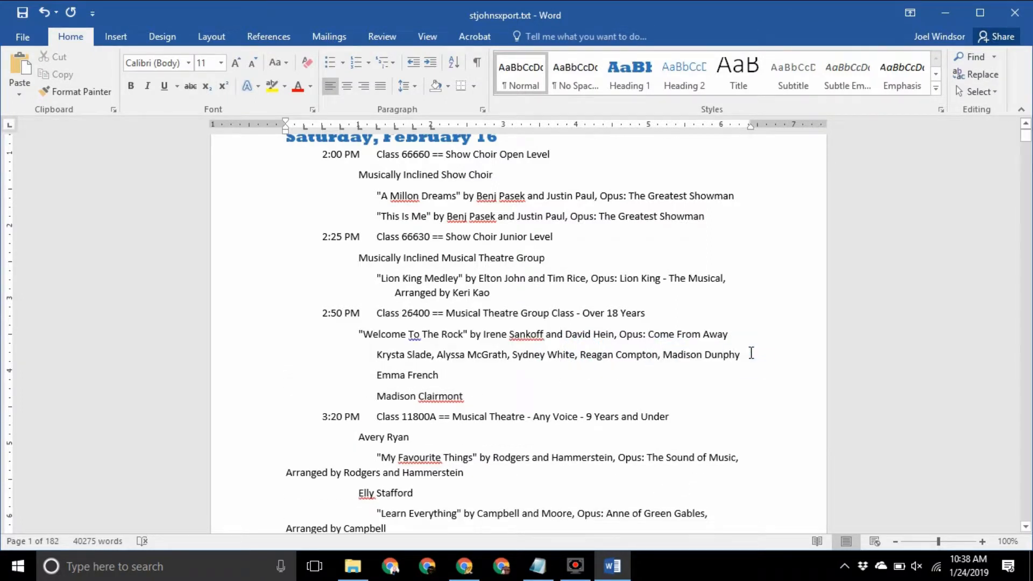
double_click(382, 377)
type(",")
left_click_drag(380, 391, 352, 371)
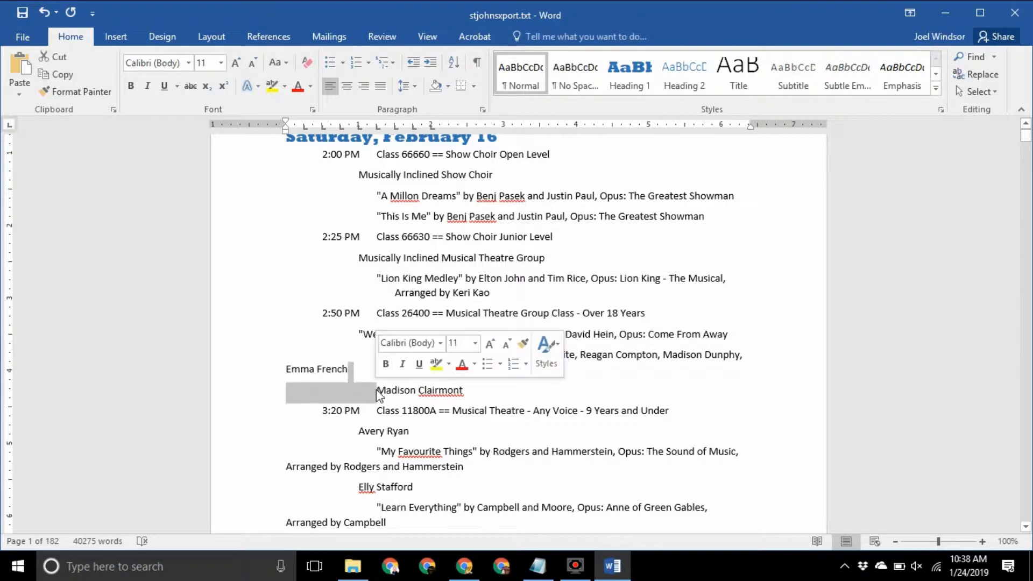
Give the merged performer paragraph a hanging indent using the ruler
left_click_drag(462, 369, 378, 355)
left_click_drag(286, 128, 397, 146)
left_click(533, 369)
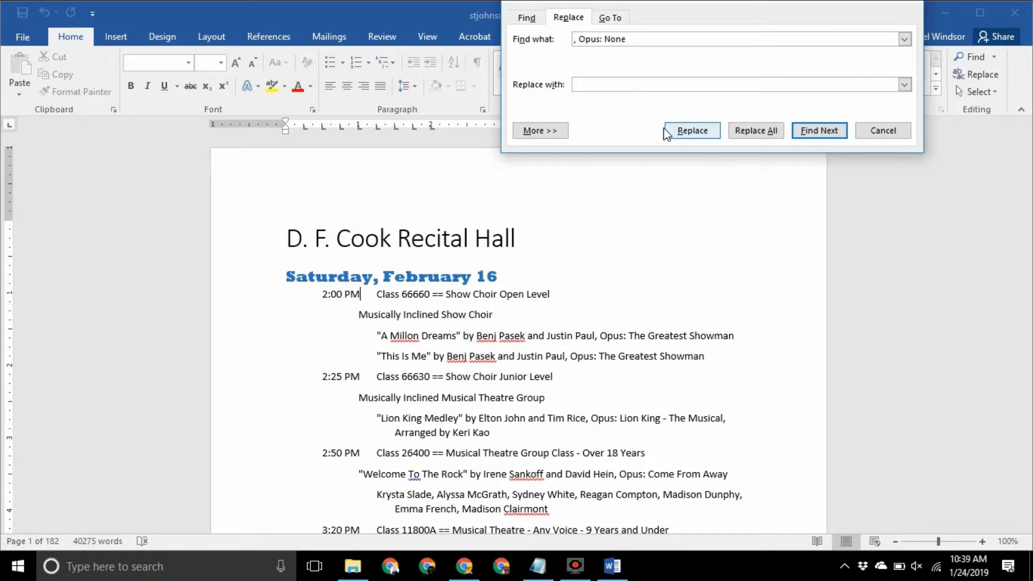
Delete every ', Opus: None', then change each remaining ', Opus:' to ', from'
left_click(754, 132)
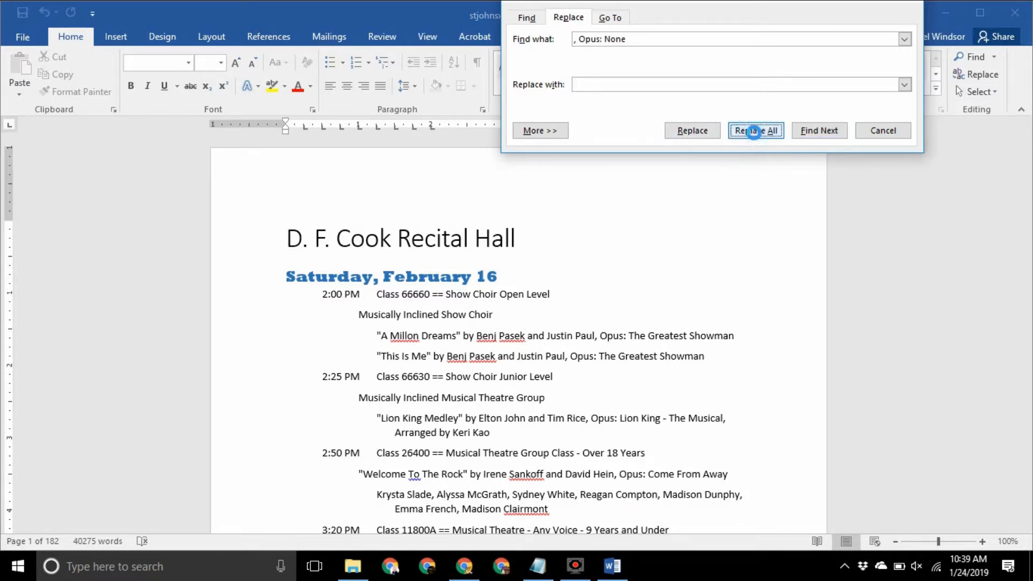
left_click(538, 329)
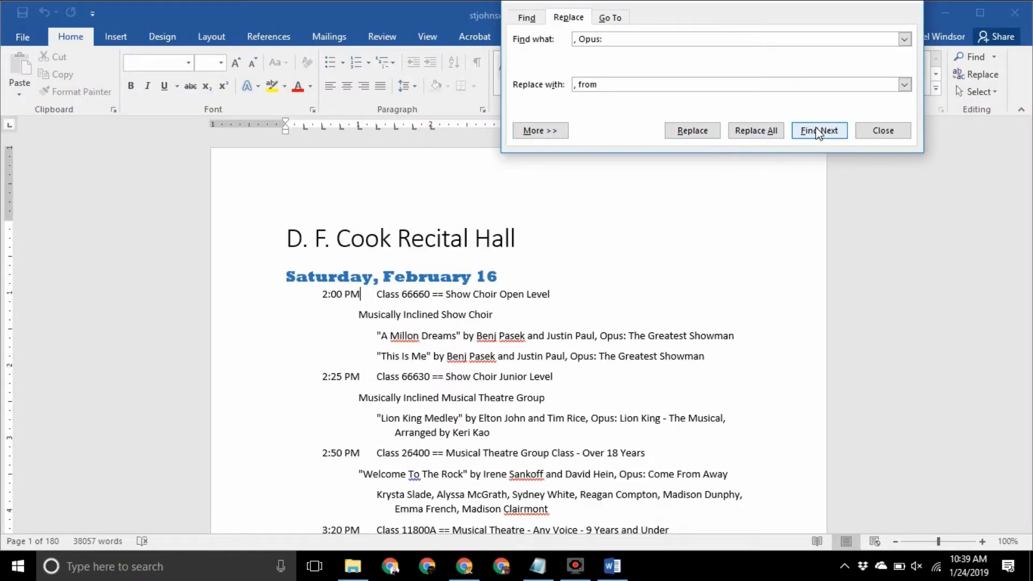
left_click(829, 133)
left_click(701, 132)
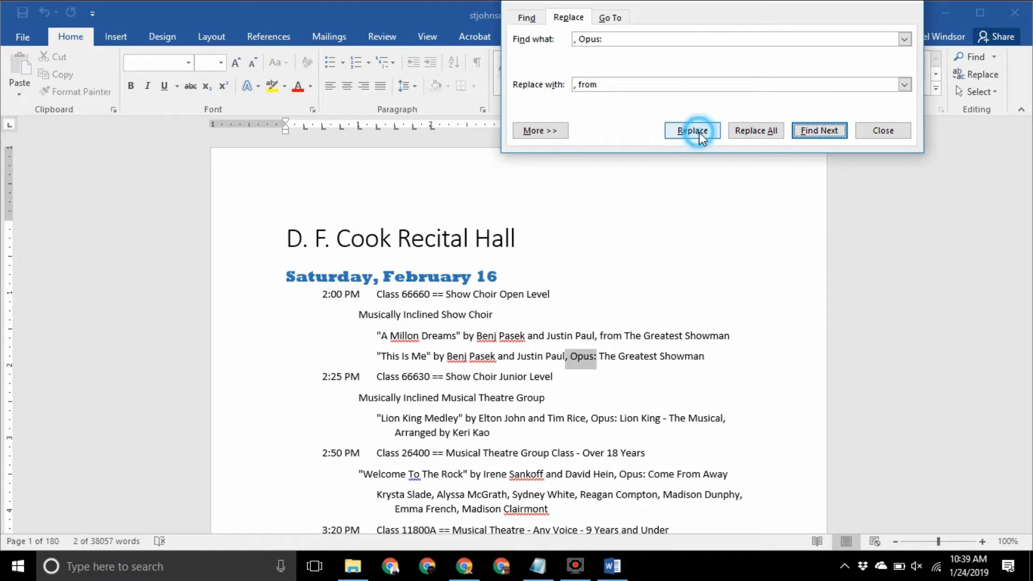
left_click(699, 131)
left_click(700, 133)
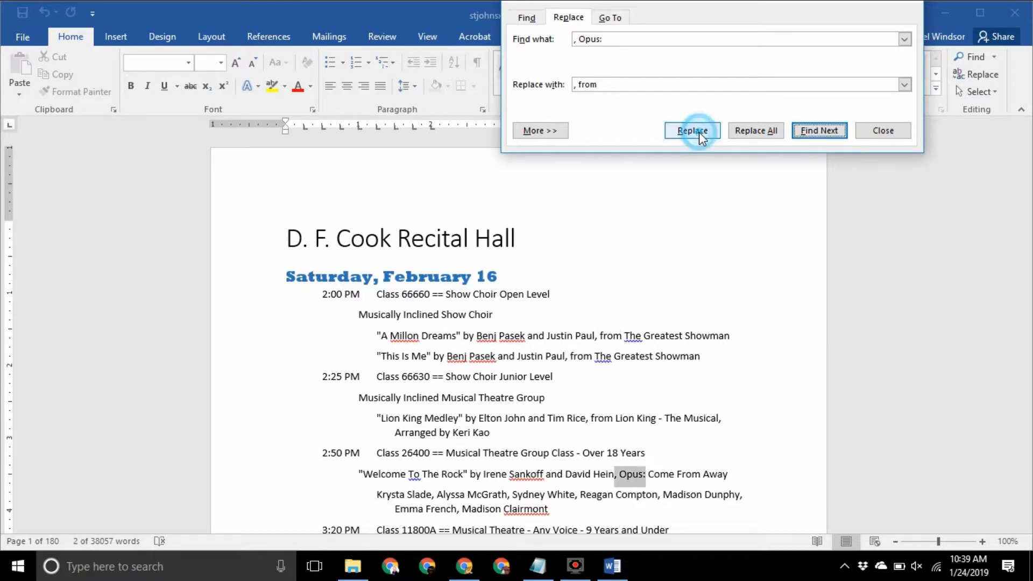
left_click(699, 132)
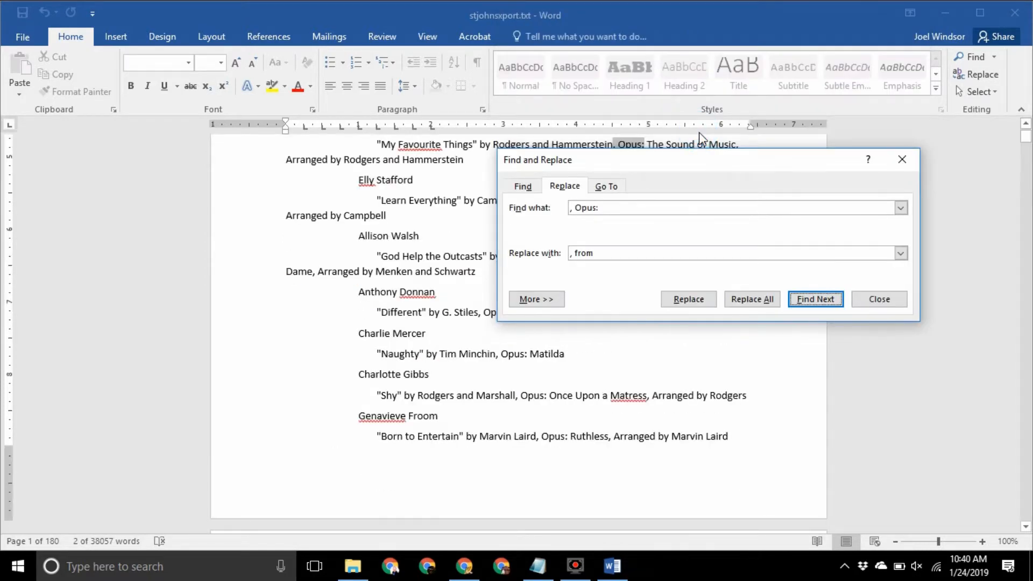
left_click(700, 303)
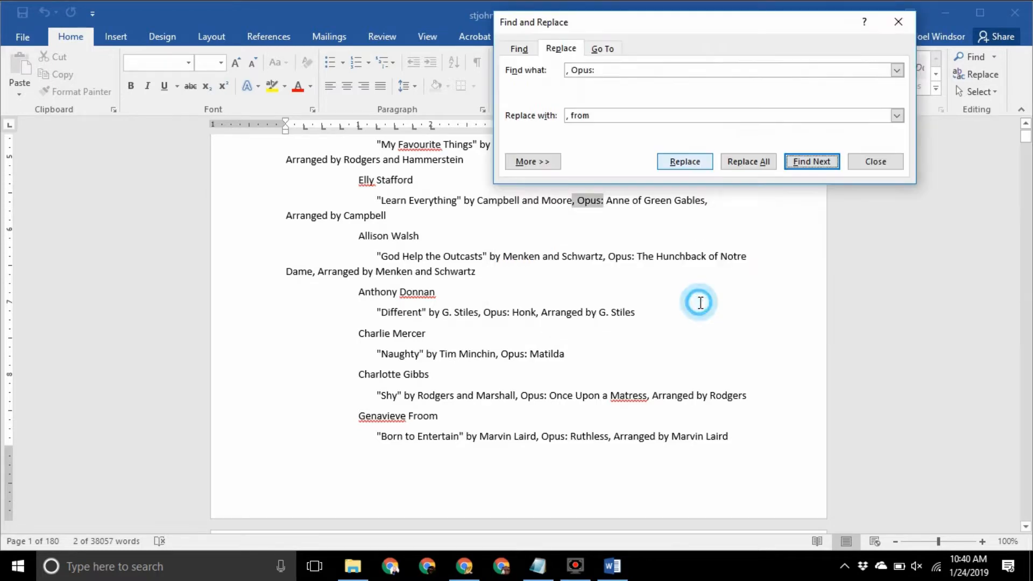
left_click(685, 165)
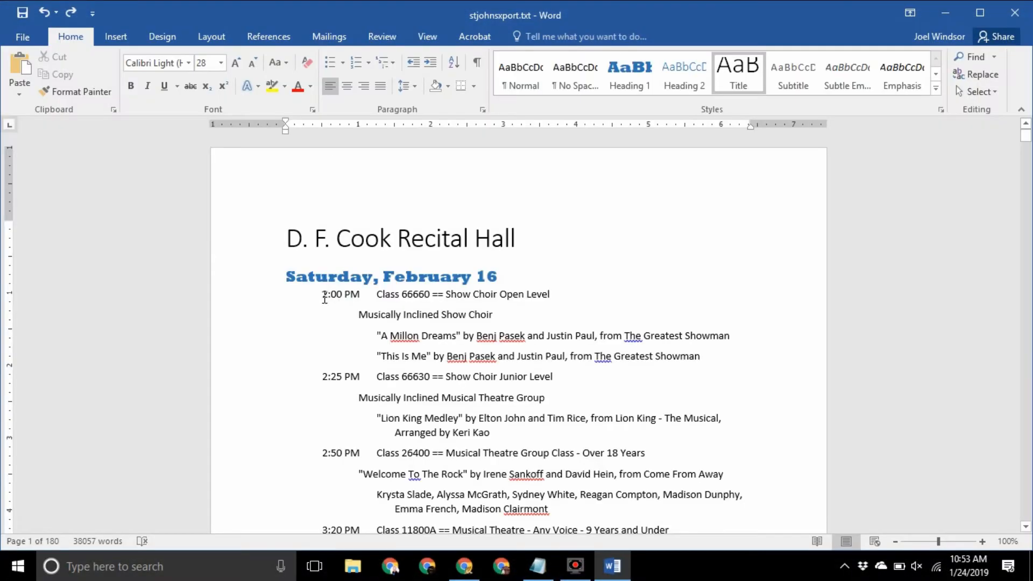
Replace the extra leading tabs with a single tab throughout the document
double_click(291, 299)
right_click(302, 306)
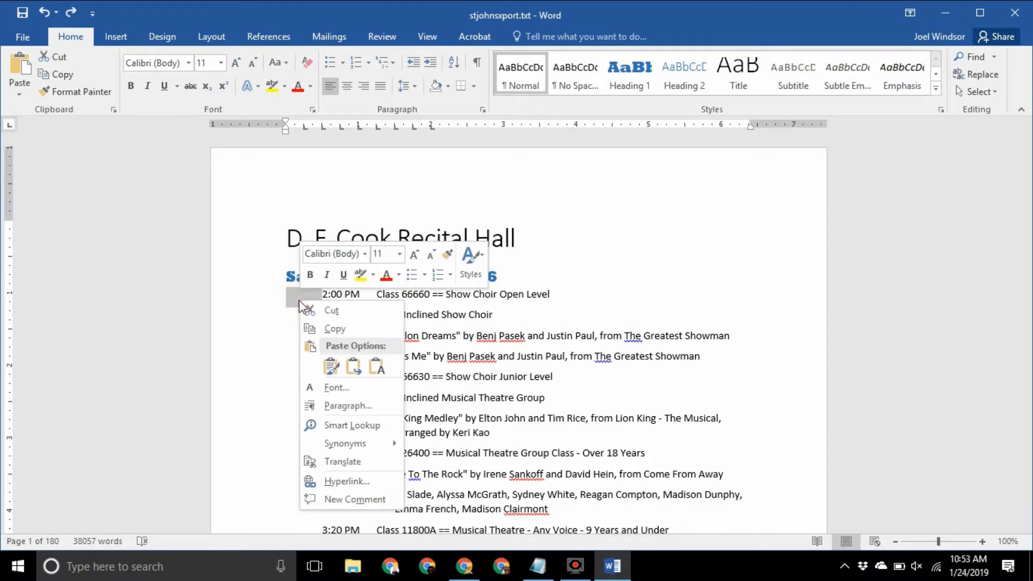
left_click(331, 325)
left_click(977, 75)
right_click(652, 69)
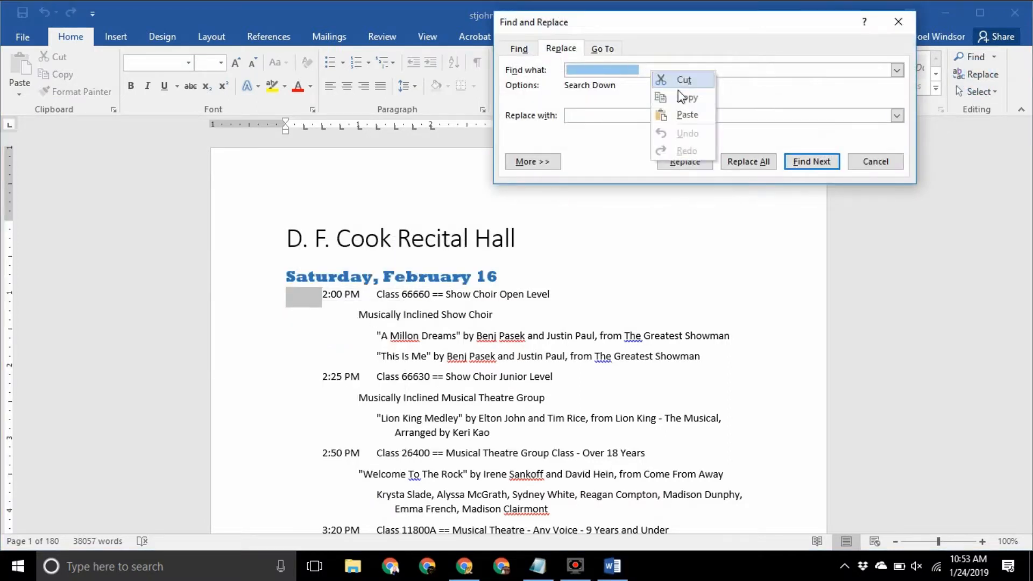
left_click(681, 111)
left_click(664, 116)
right_click(662, 120)
left_click(686, 163)
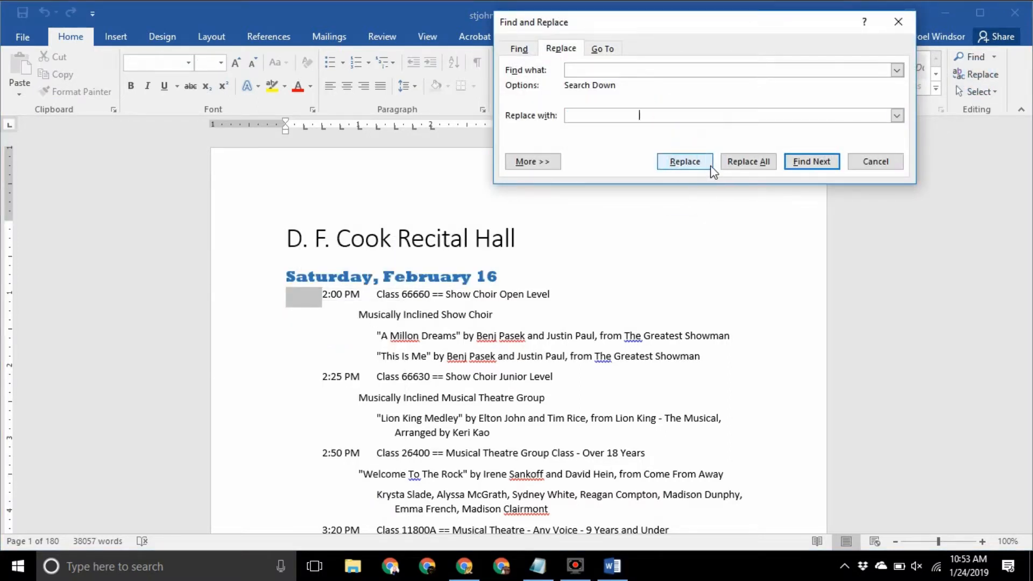
left_click(752, 160)
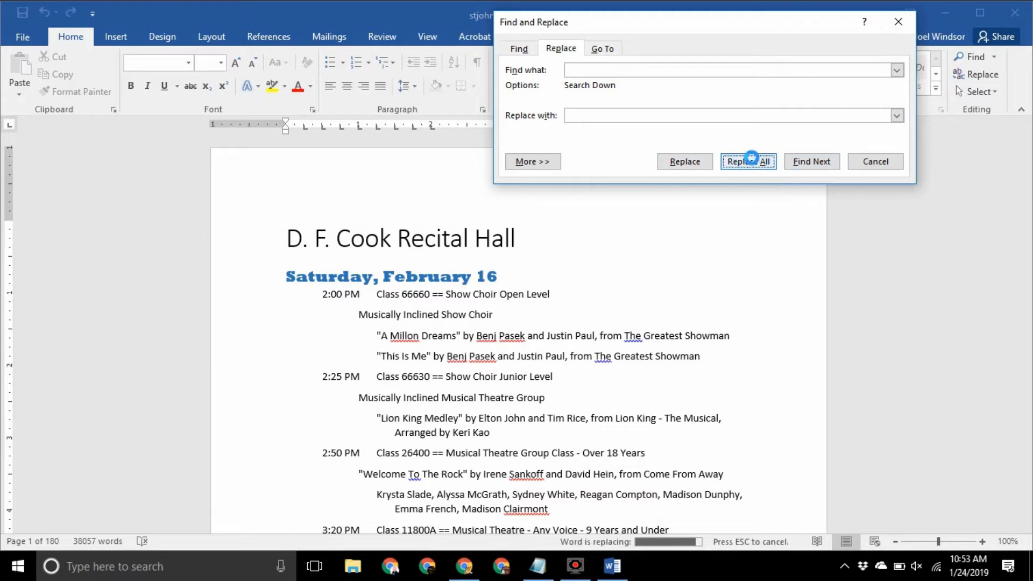
left_click(479, 325)
left_click(527, 323)
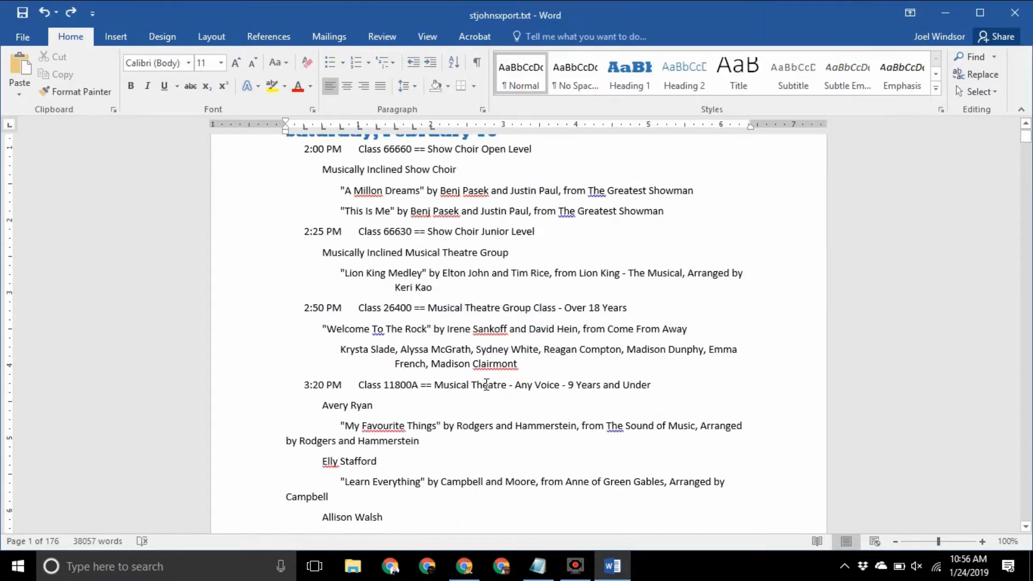
scroll(488, 344, "down", 15)
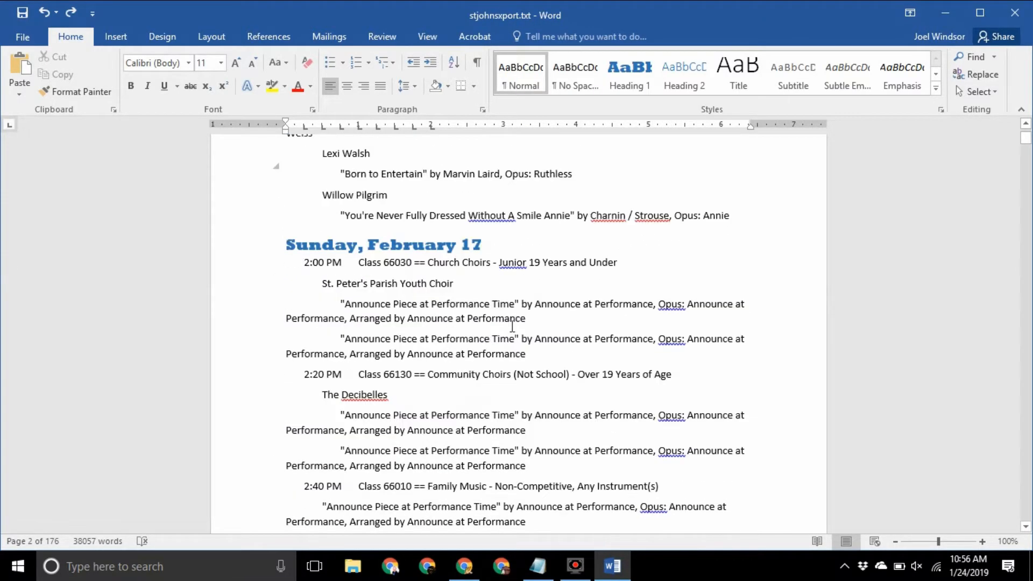
Remove every 'Announce Piece at Performance Time' placeholder paragraph with Replace All
left_click_drag(532, 318, 342, 304)
right_click(450, 314)
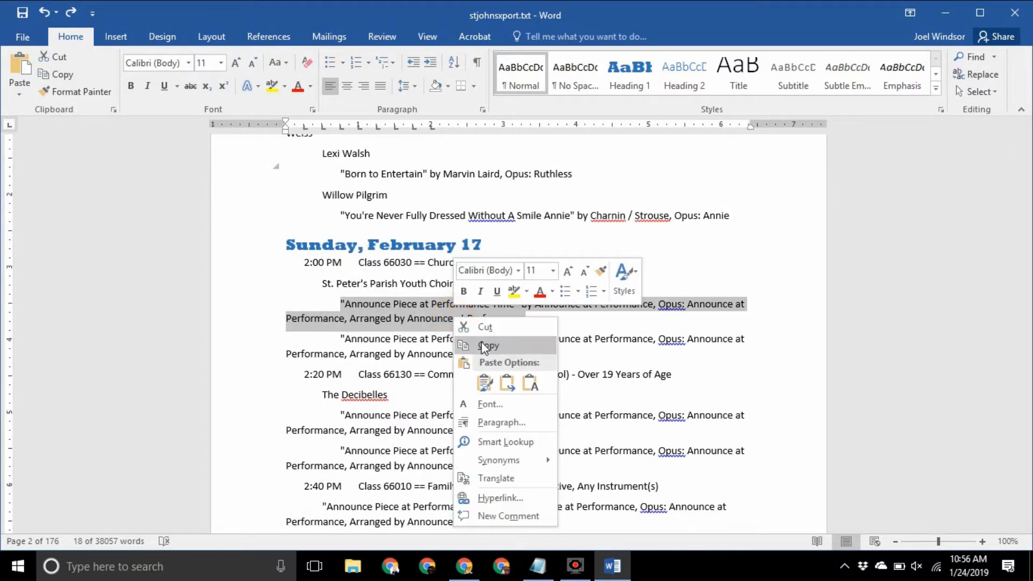
left_click(487, 349)
left_click(977, 75)
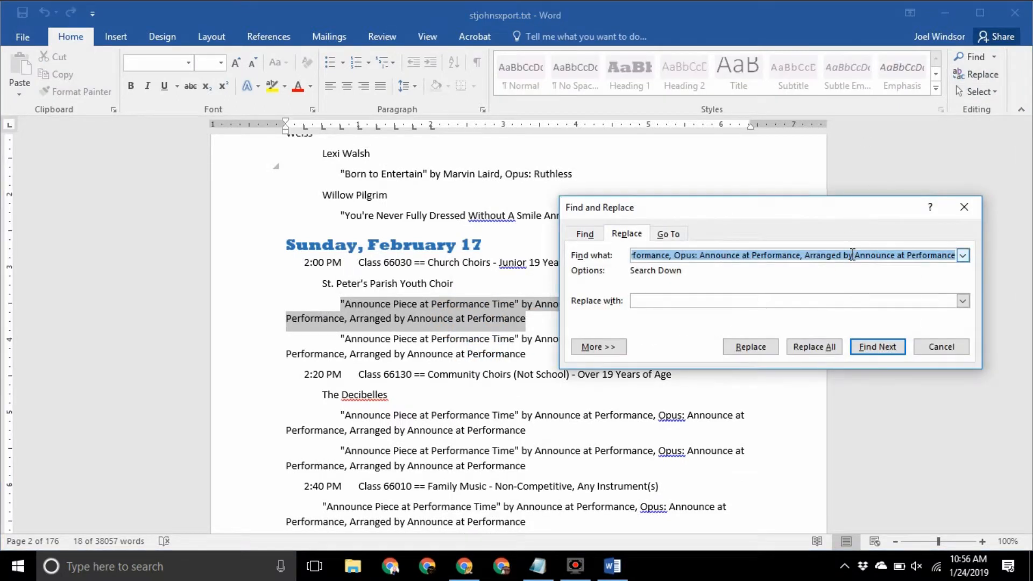
left_click(883, 300)
left_click(814, 346)
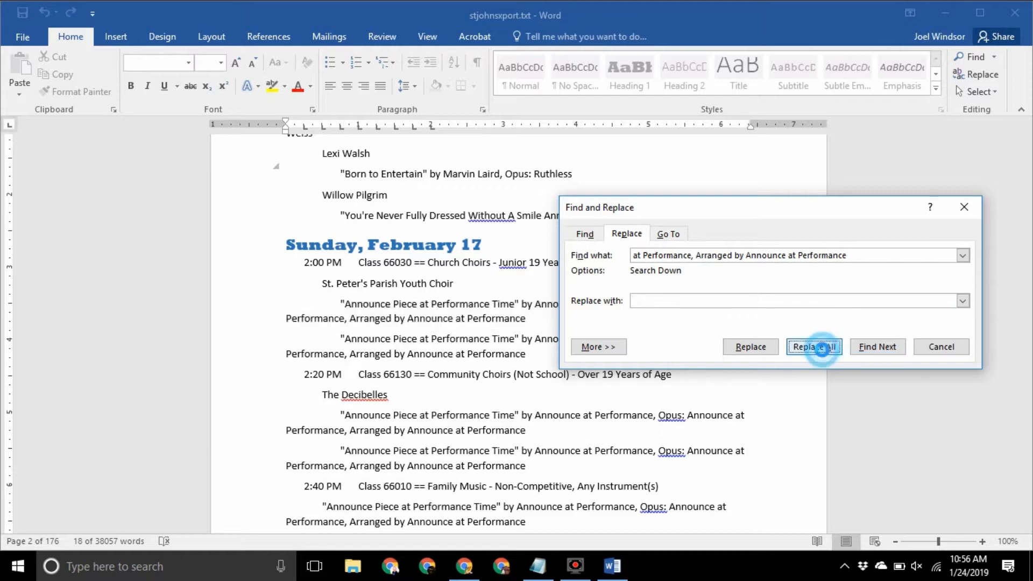
left_click(487, 329)
left_click(507, 328)
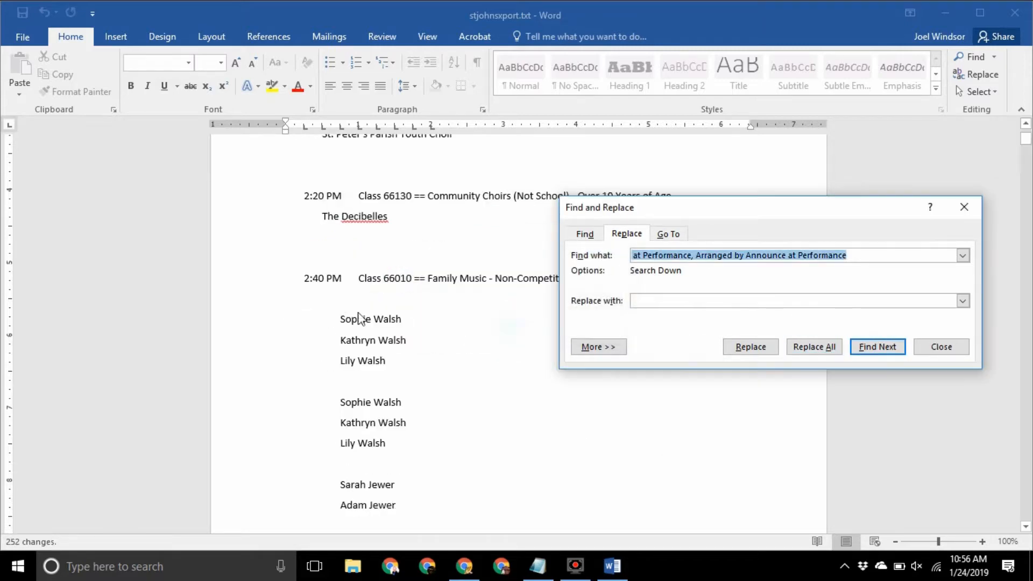
scroll(289, 286, "up", 2)
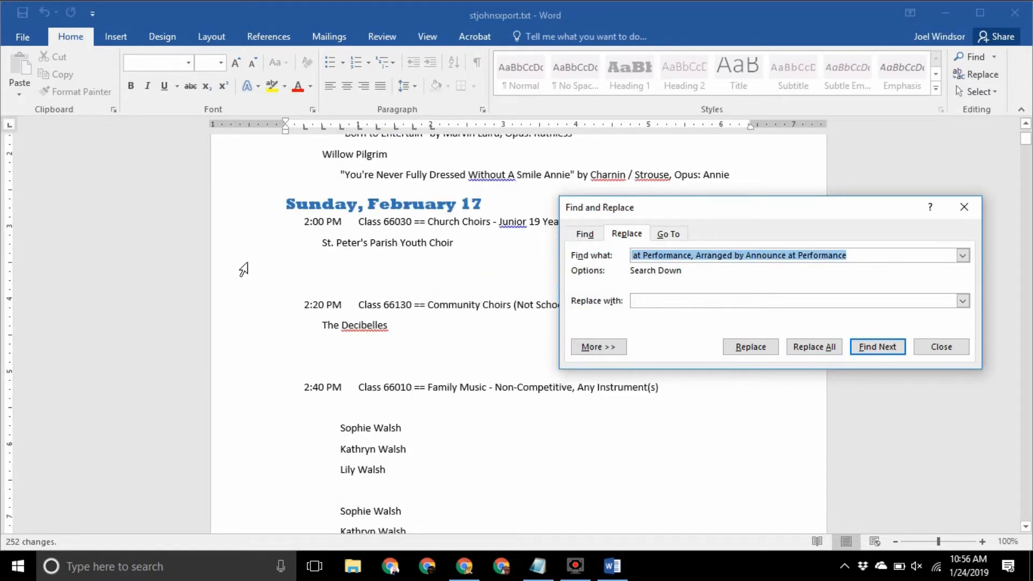
Delete the empty lines above 2:20 PM and the first duplicate family block
left_click(245, 281)
left_click_drag(243, 267, 241, 322)
key("Delete")
key("Delete")
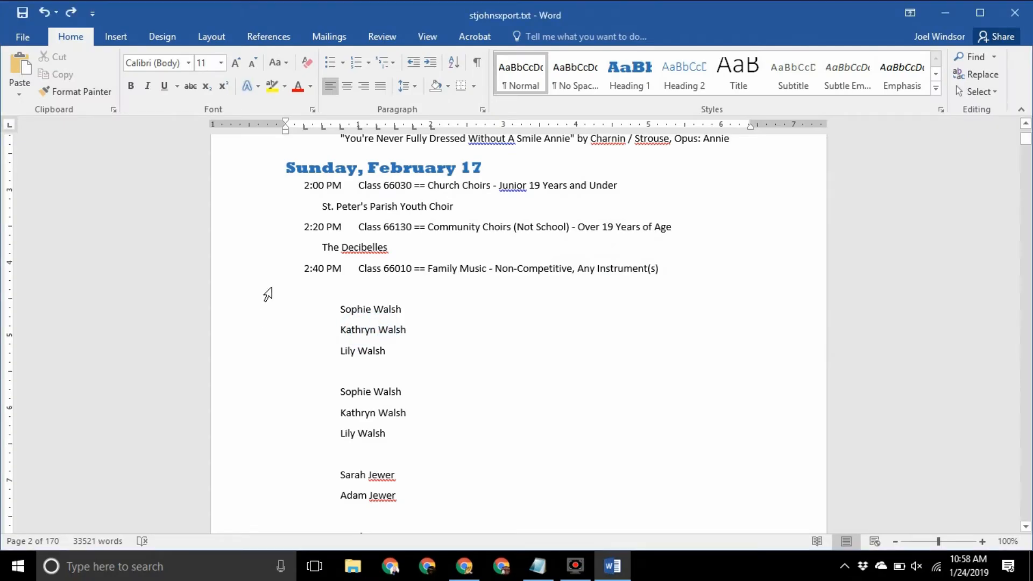
left_click_drag(267, 294, 258, 371)
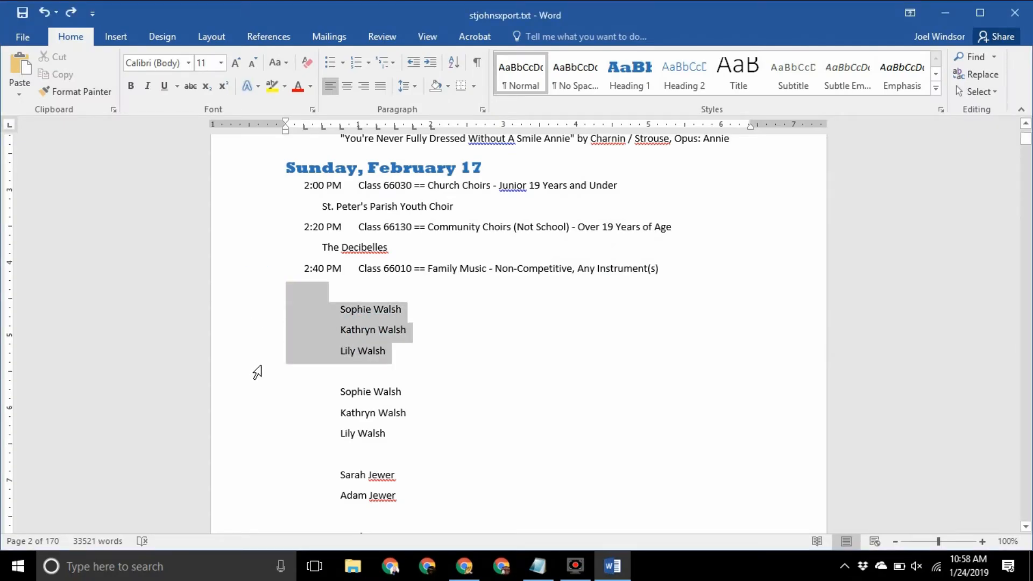
key("Delete")
Put the first family's three names on one comma-separated line and delete its duplicate block
left_click(438, 286)
key("Delete")
type(",")
left_click(472, 289)
key("Delete")
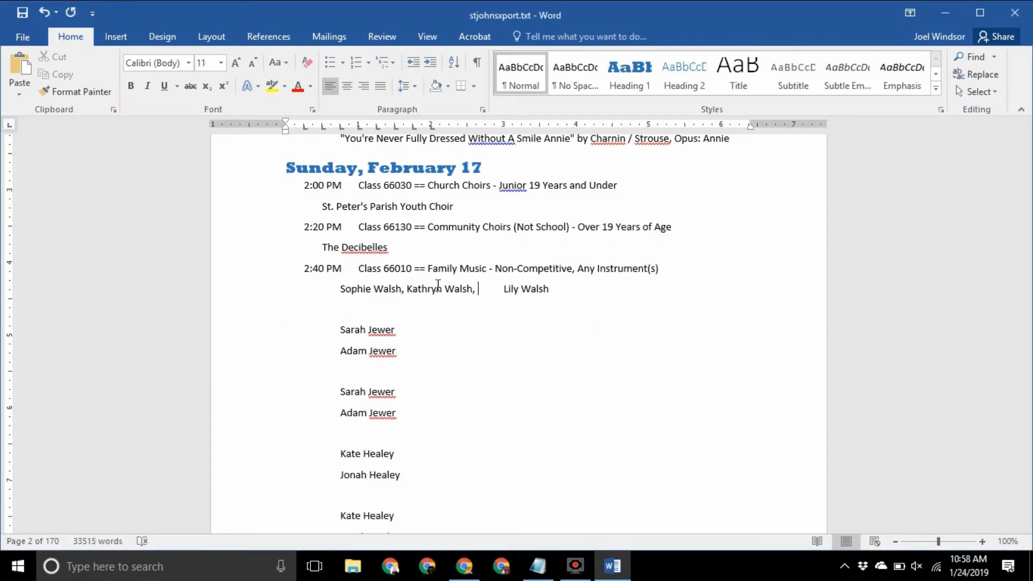
key("Delete")
left_click_drag(240, 311, 228, 377)
key("Delete")
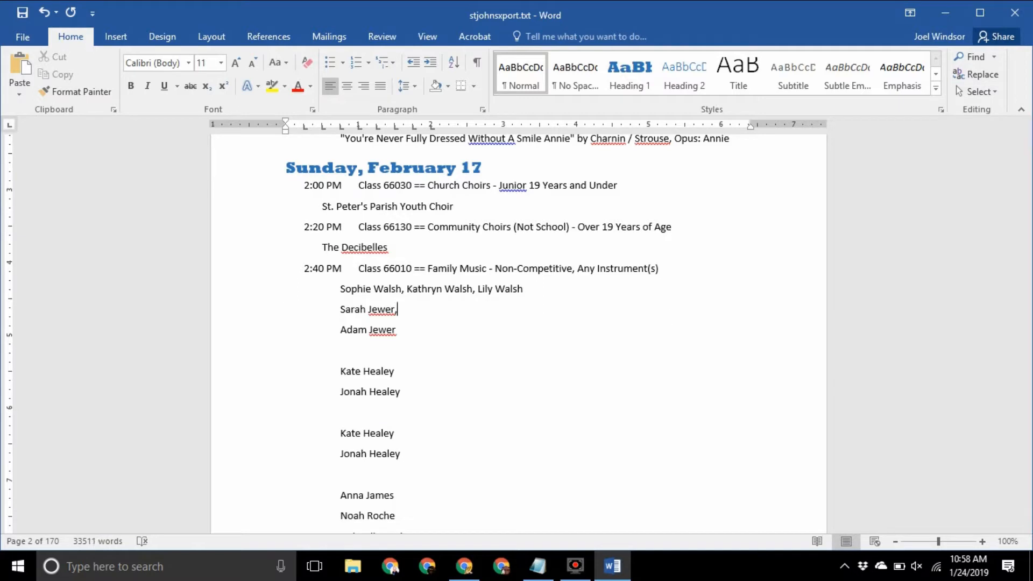
Comma-join the second family's names and remove the next two duplicate blocks
left_click(666, 317)
key("Delete")
type(",")
left_click_drag(261, 327, 242, 403)
key("Delete")
key("End")
type(",")
key("Delete")
key("Delete")
key("Delete")
key("Delete")
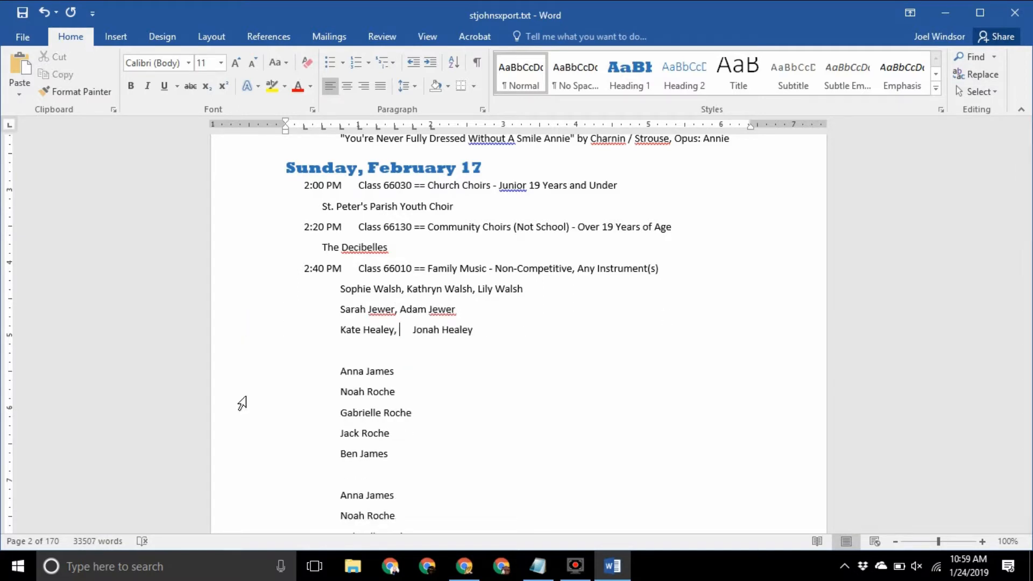
left_click_drag(253, 350, 249, 471)
key("Delete")
Merge the following family's names onto one comma-separated line and delete another duplicate block
key("End")
type(",")
key("Delete")
key("Delete")
key("Delete")
key("Delete")
key("Delete")
key("End")
type(",")
key("Delete")
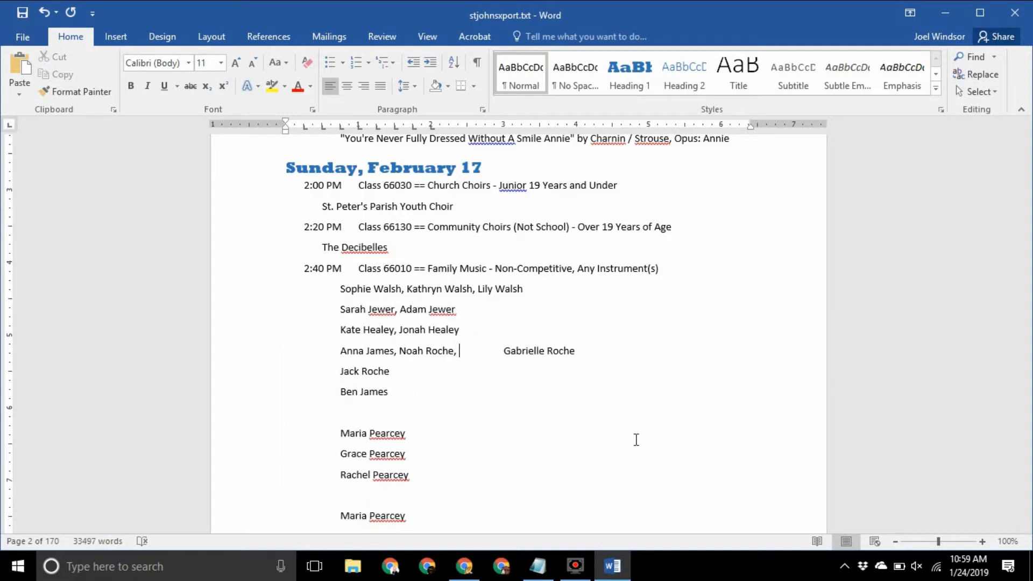
key("Delete")
key("Delete")
key("Delete")
key("Delete")
key("End")
type(",")
key("Delete")
Comma-join the last families' names and remove the final duplicate block
key("Delete")
key("Delete")
key("Delete")
key("Delete")
key("Delete")
left_click_drag(251, 366, 248, 454)
key("Delete")
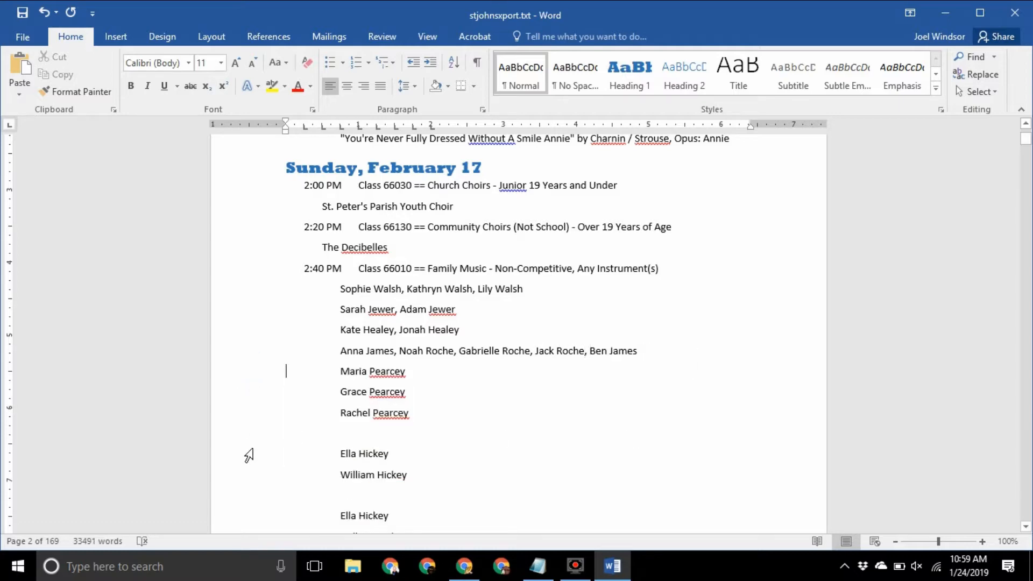
left_click(451, 371)
type(",")
key("Delete")
key("Delete")
key("Delete")
key("Delete")
key("Delete")
type(",")
key("Delete")
key("Delete")
key("Delete")
key("Delete")
key("Delete")
left_click_drag(252, 401, 253, 457)
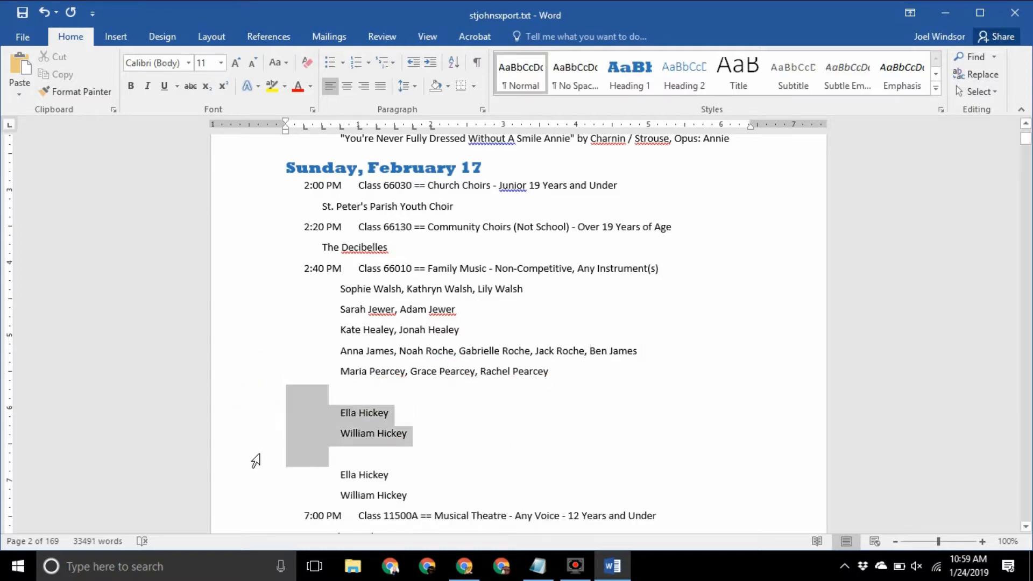
key("Delete")
left_click(418, 388)
type(",")
key("Delete")
key("Delete")
key("Delete")
key("Delete")
key("Delete")
Delete ', Arranged by Rodgers and Hammerstein' after The Sound of Music in My Favourite Things
scroll(435, 338, "up", 10)
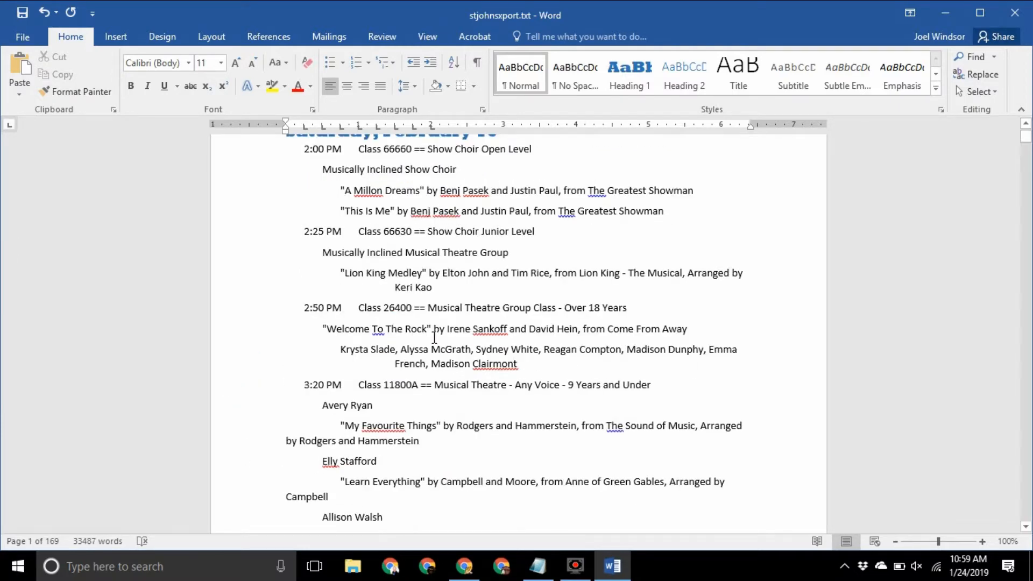
scroll(434, 337, "down", 1)
scroll(434, 338, "down", 3)
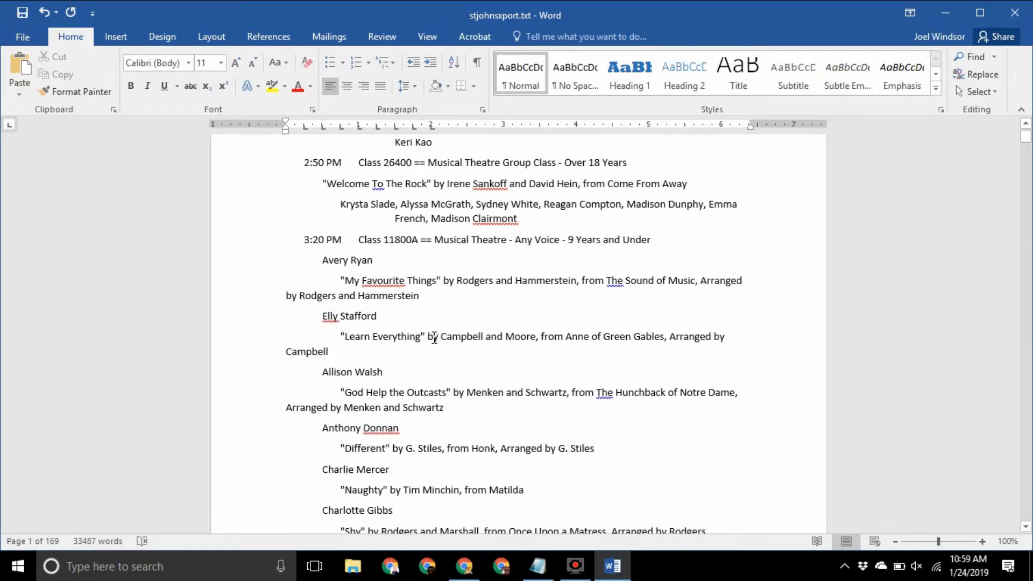
left_click(455, 281)
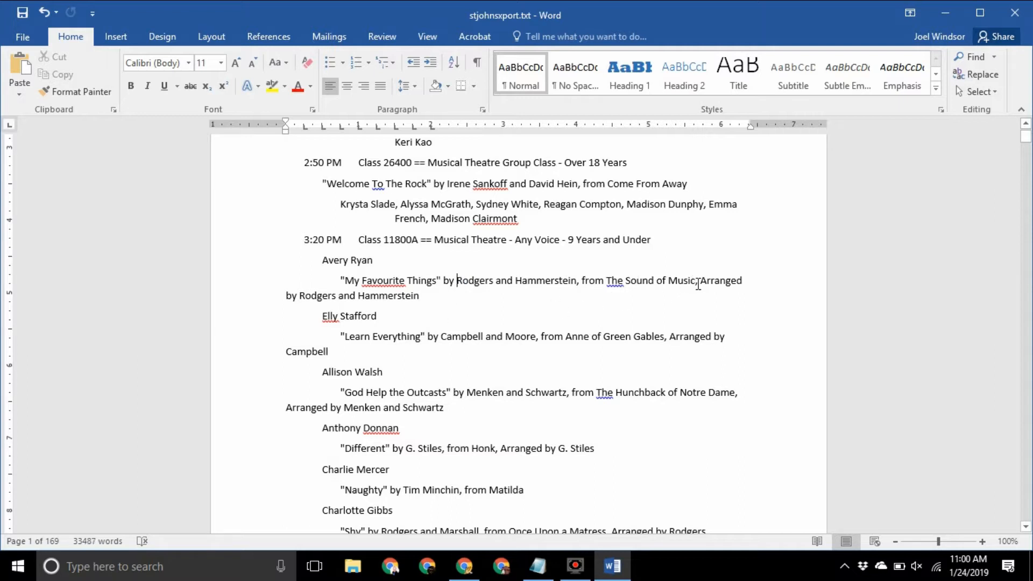
left_click(698, 284)
key("ctrl+shift+Down")
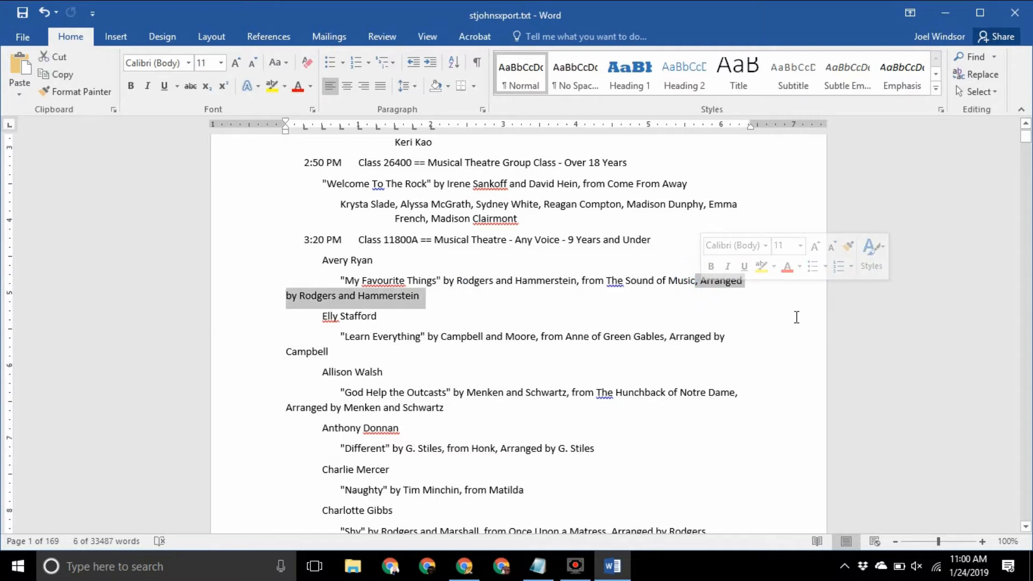
key("Delete")
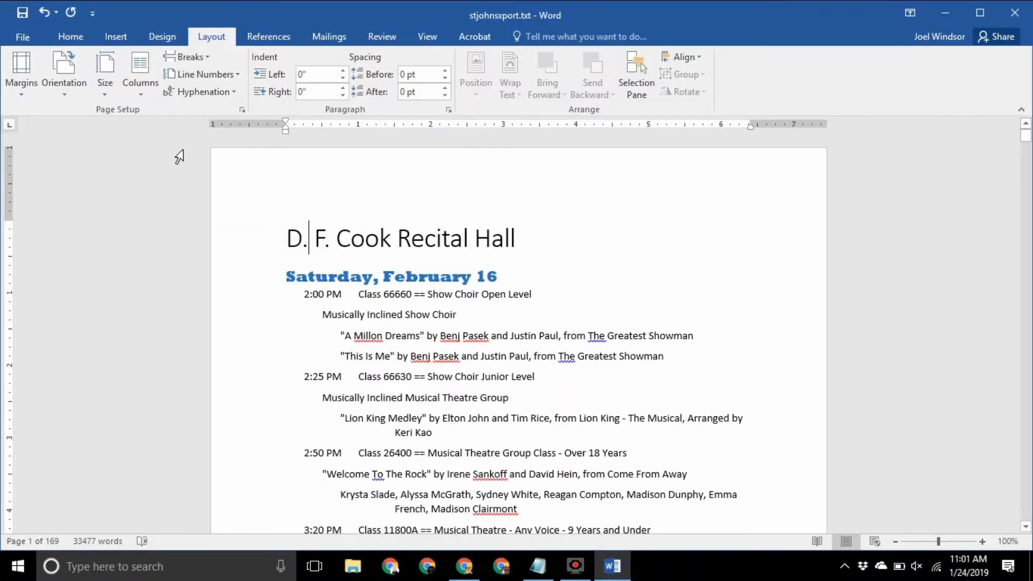
Apply Narrow 0.5" margins, then insert the stjohnslarge.png logo with square text wrapping
left_click(16, 96)
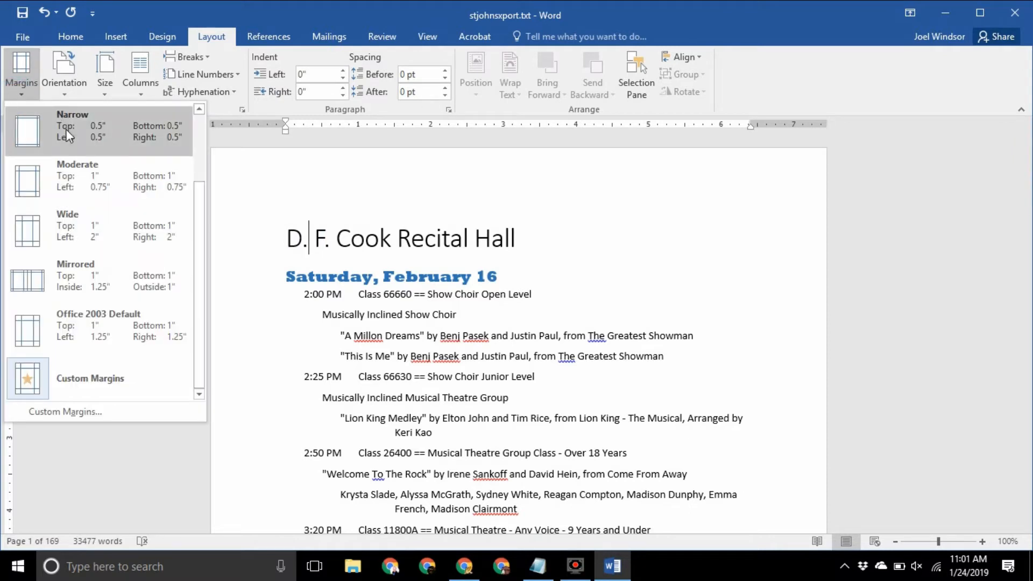
left_click(93, 143)
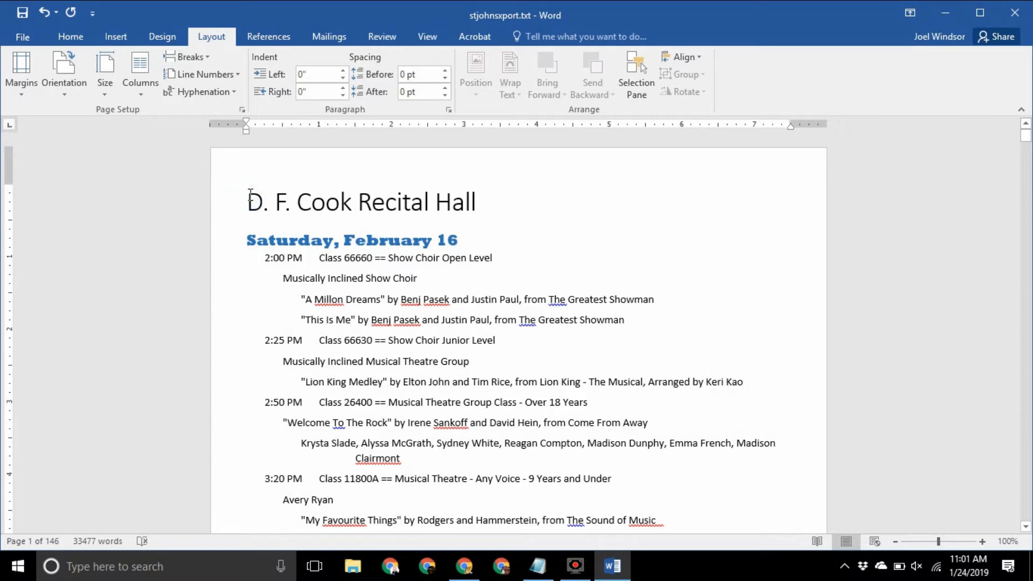
left_click(116, 36)
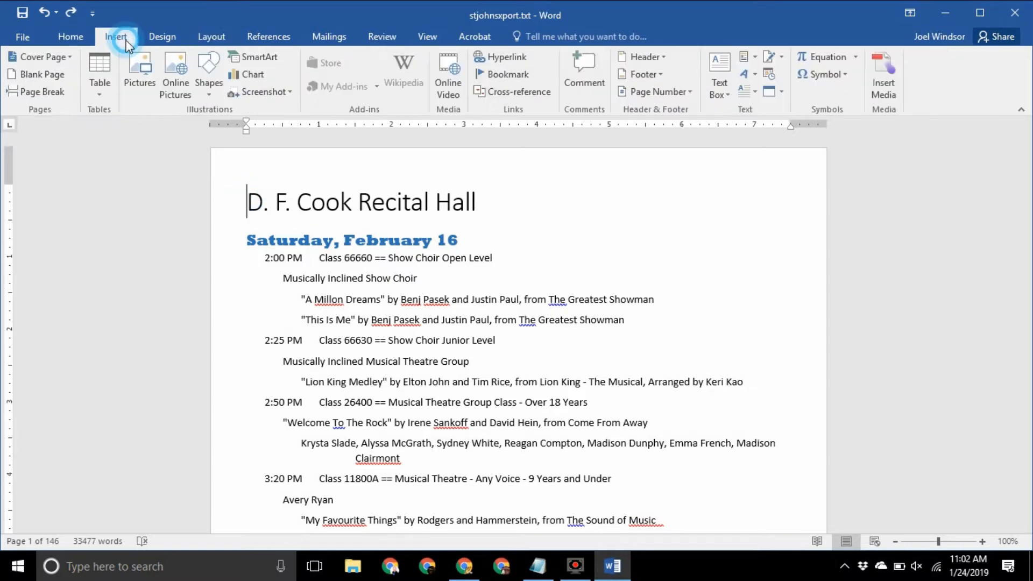
left_click(141, 73)
double_click(169, 105)
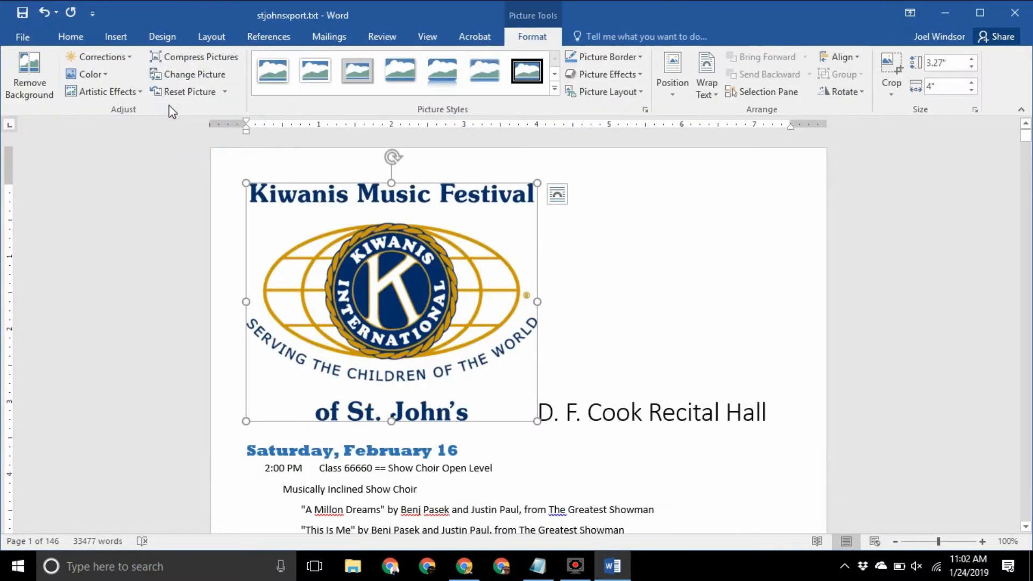
left_click(557, 195)
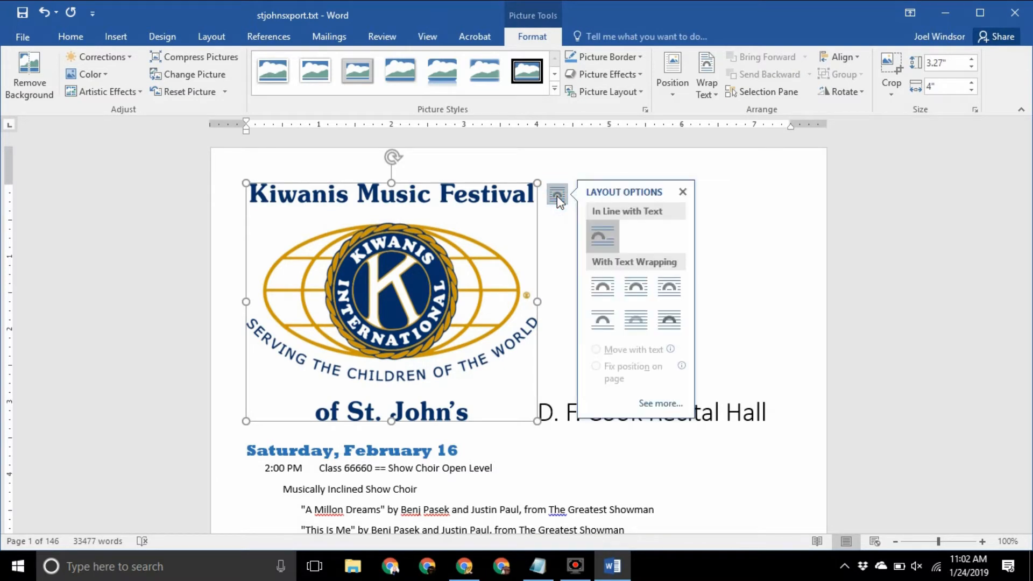
left_click(600, 284)
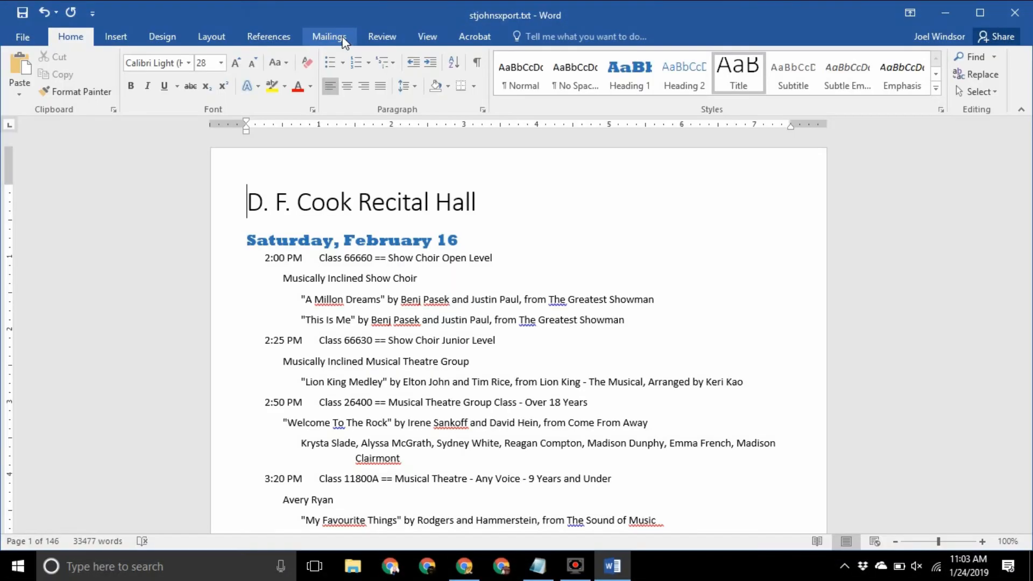
left_click(219, 38)
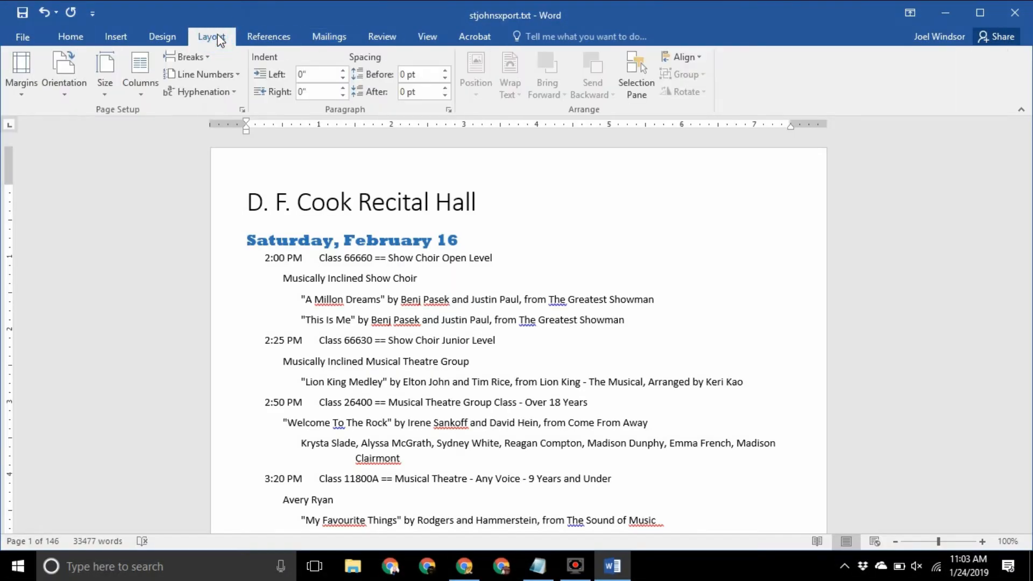
Add a blank header holding a shrunken Kiwanis logo and right-aligned '2019 Festival Programme' text
left_click(124, 41)
left_click(664, 56)
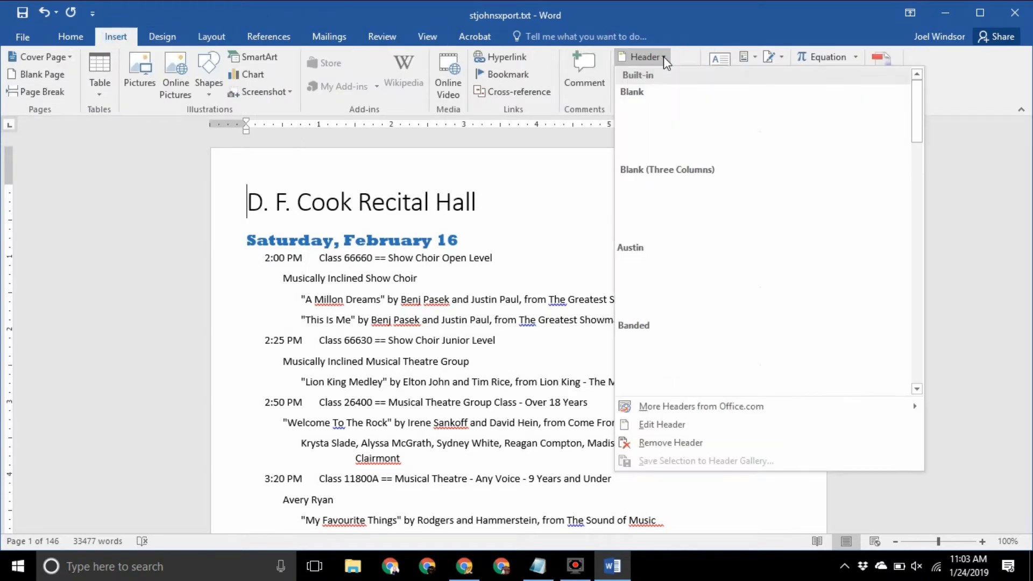
left_click(670, 110)
key("ctrl+v")
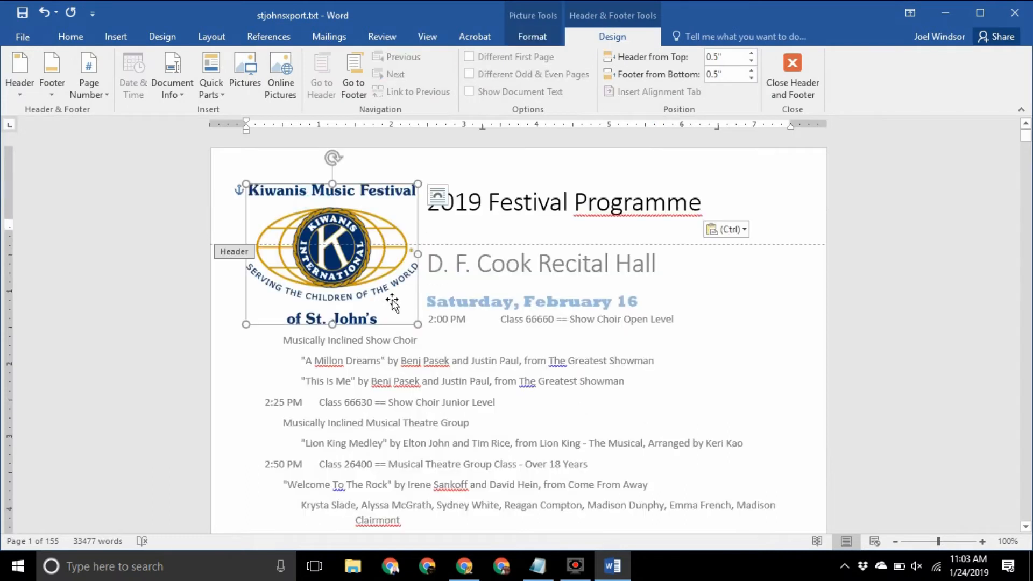
left_click_drag(418, 324, 320, 242)
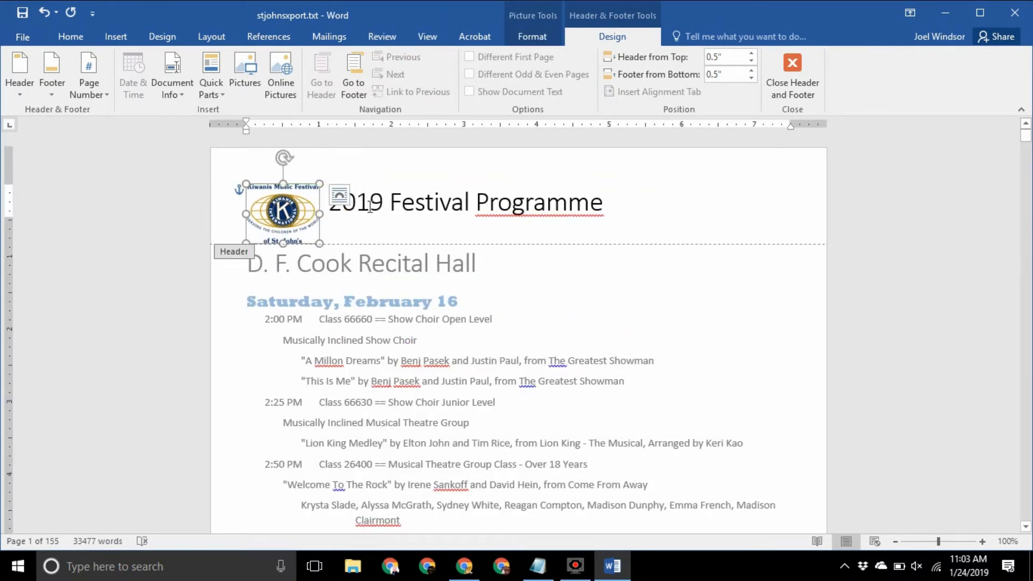
left_click(370, 207)
left_click(70, 36)
left_click(364, 85)
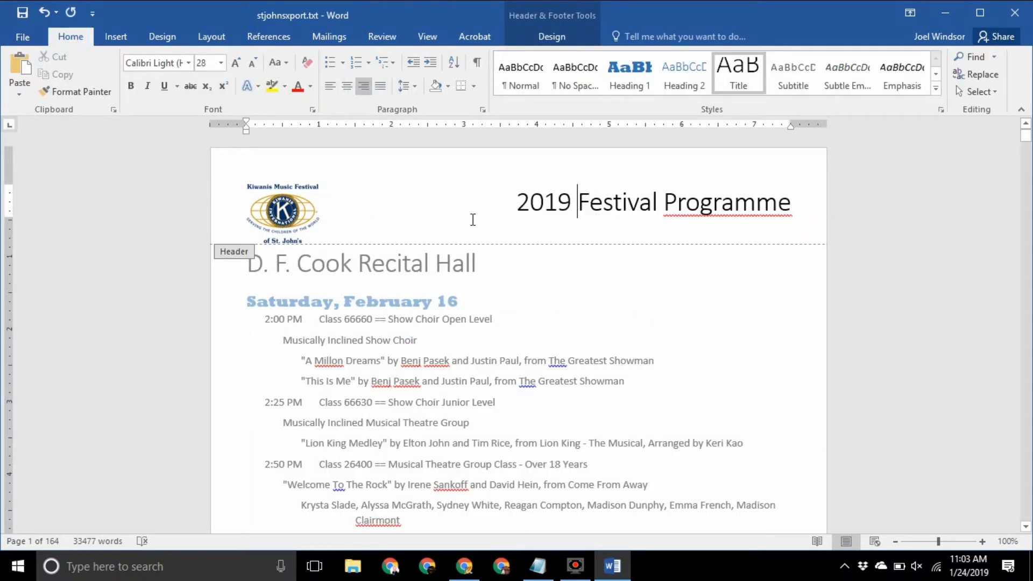
double_click(750, 293)
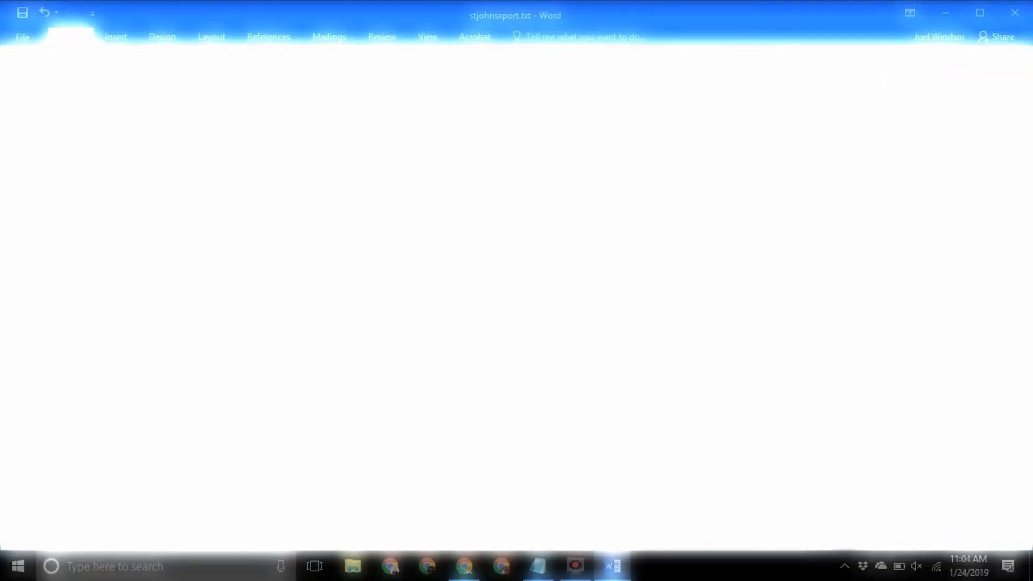
Insert a page break so Sunday, February 17 starts on a new page
left_click(240, 263)
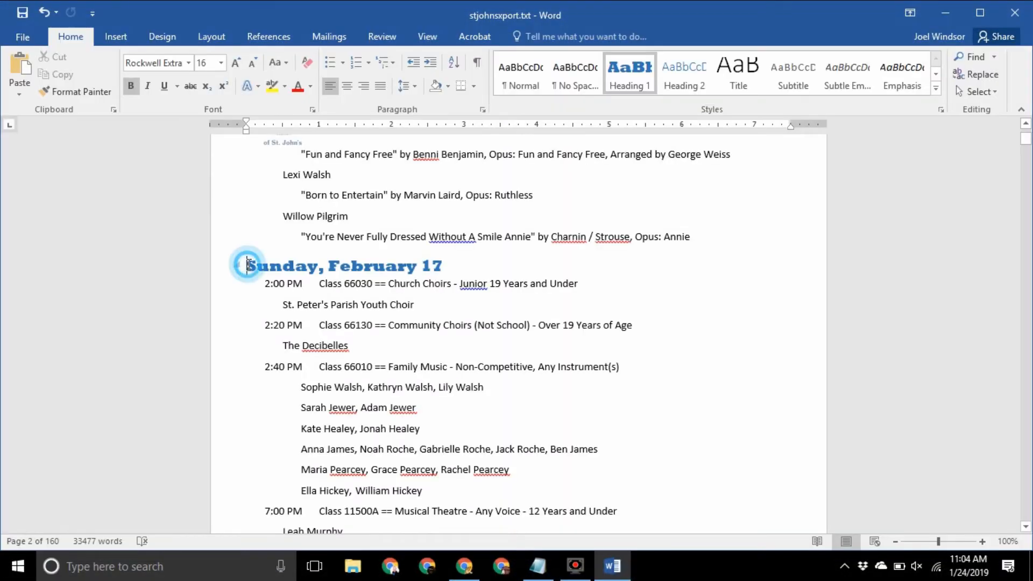
left_click(119, 38)
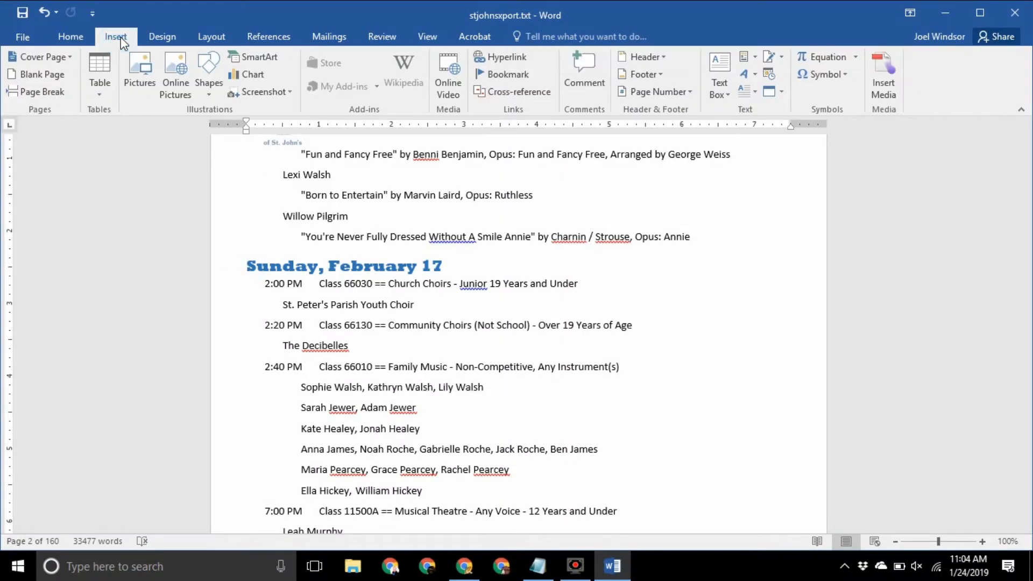
left_click(38, 93)
left_click(70, 57)
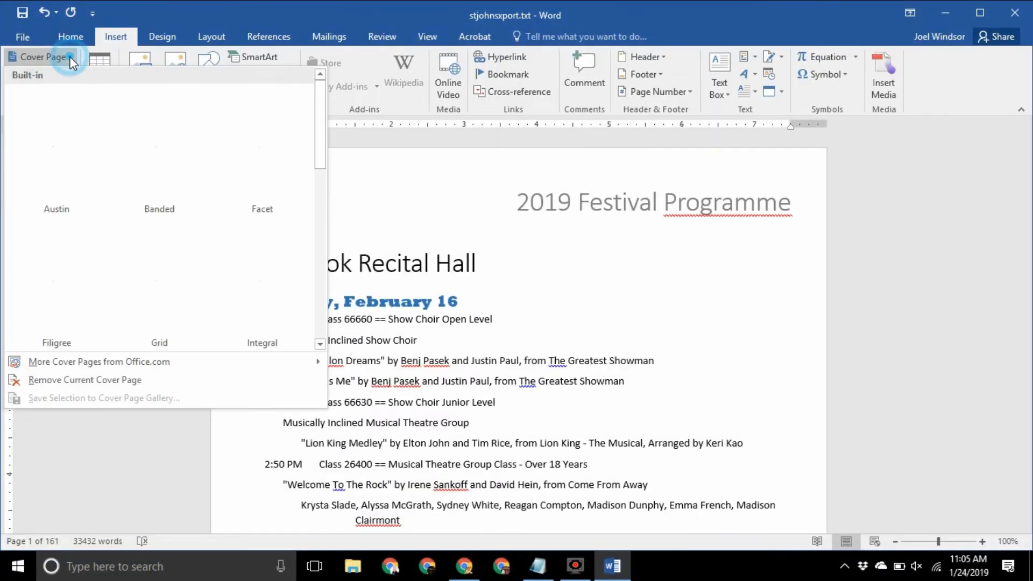
Insert the Motion cover page with year 2019 and title 'Festival Programme'
left_click_drag(322, 116, 316, 182)
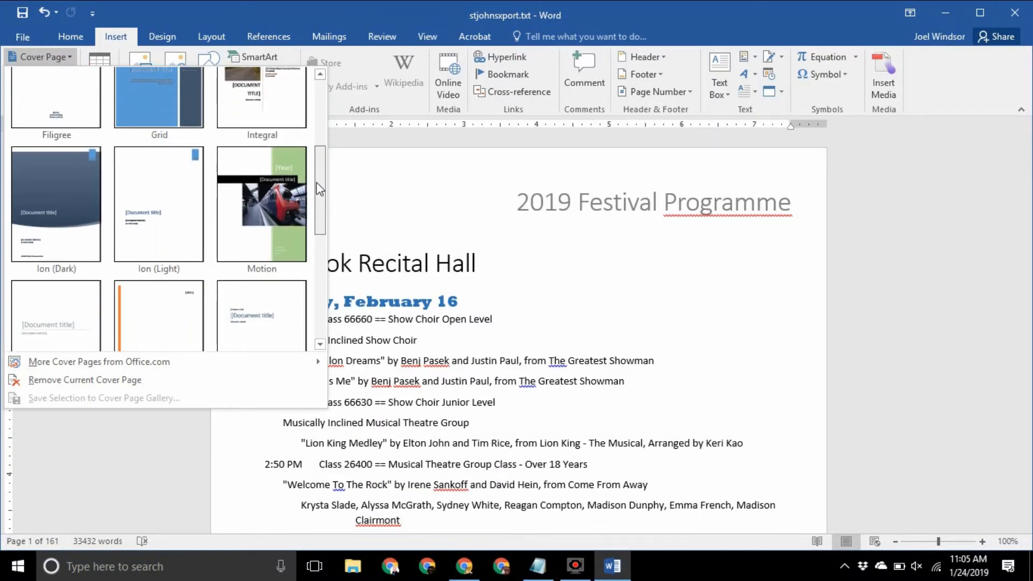
left_click(274, 221)
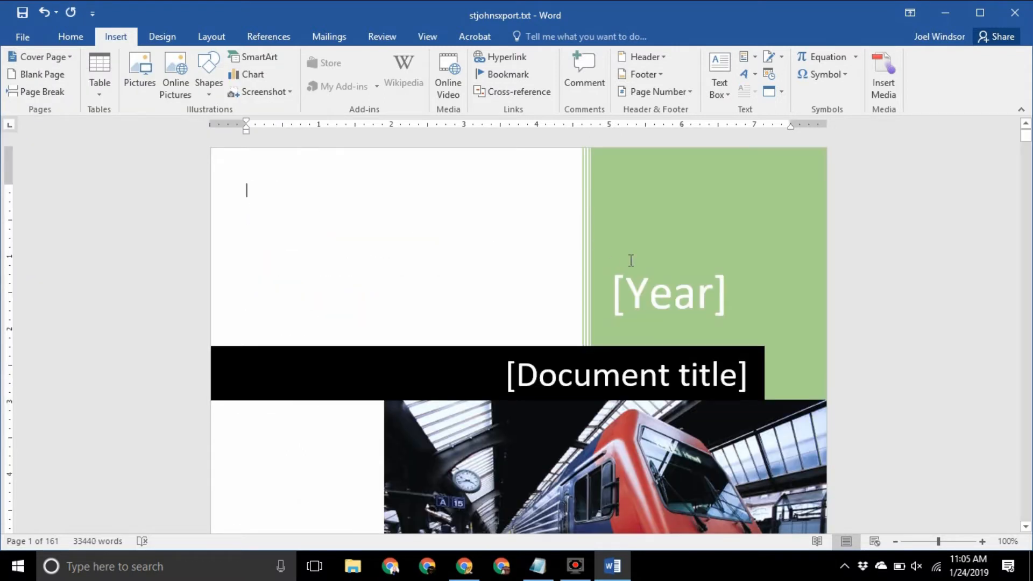
left_click(657, 294)
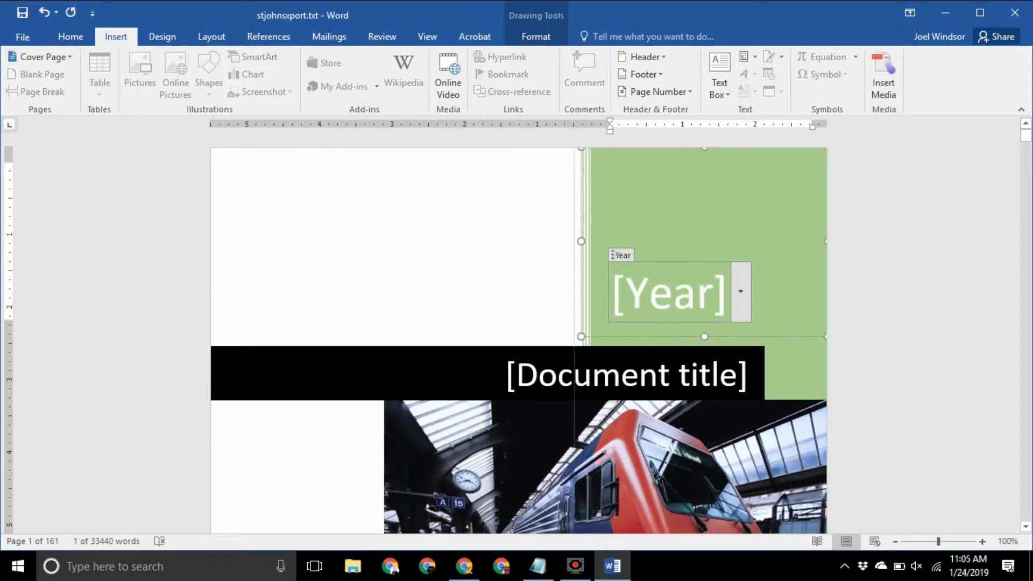
type("2019")
left_click(666, 371)
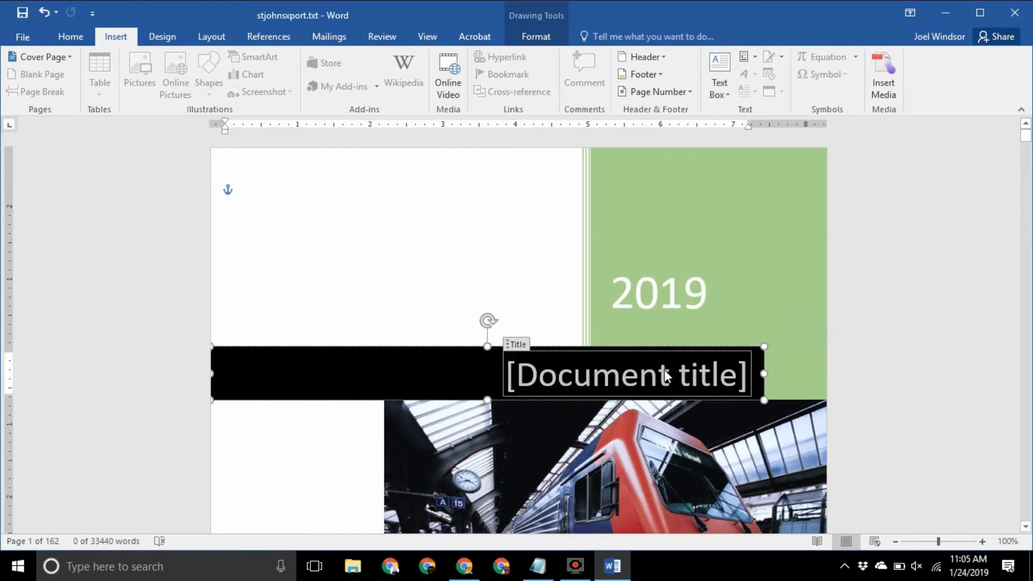
type("Festival")
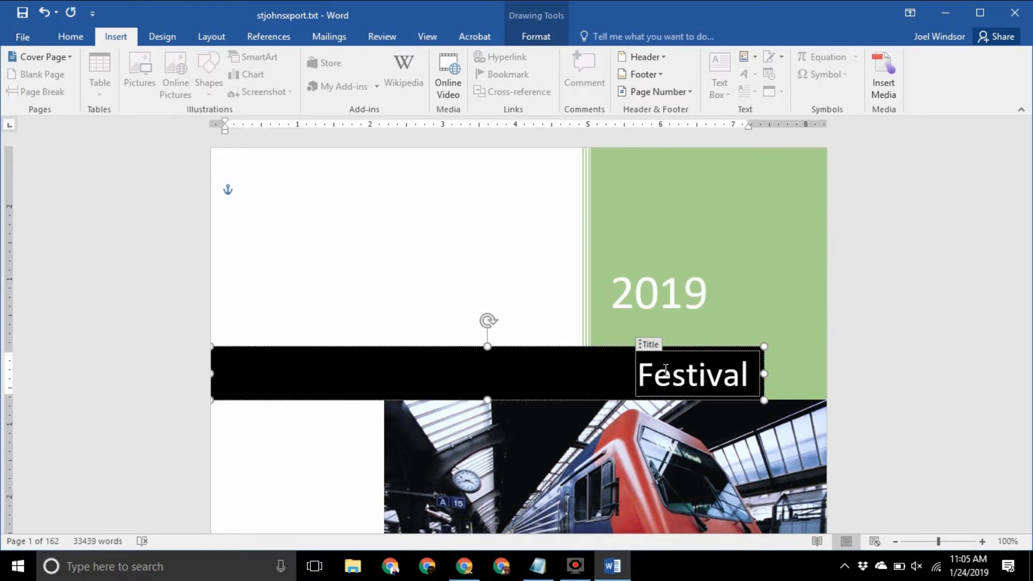
type(" Programme")
scroll(654, 348, "down", 3)
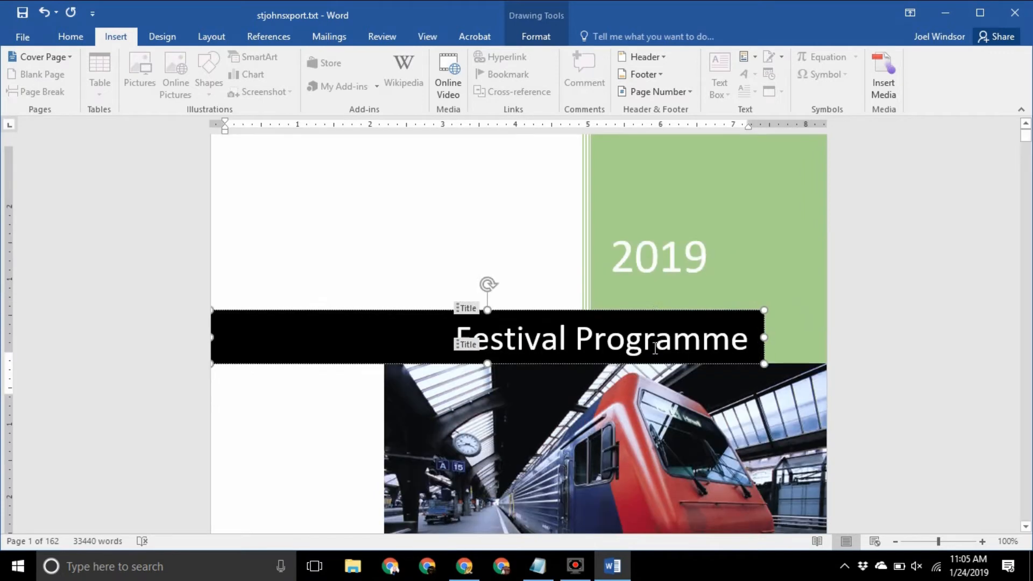
scroll(654, 347, "down", 1)
left_click(627, 302)
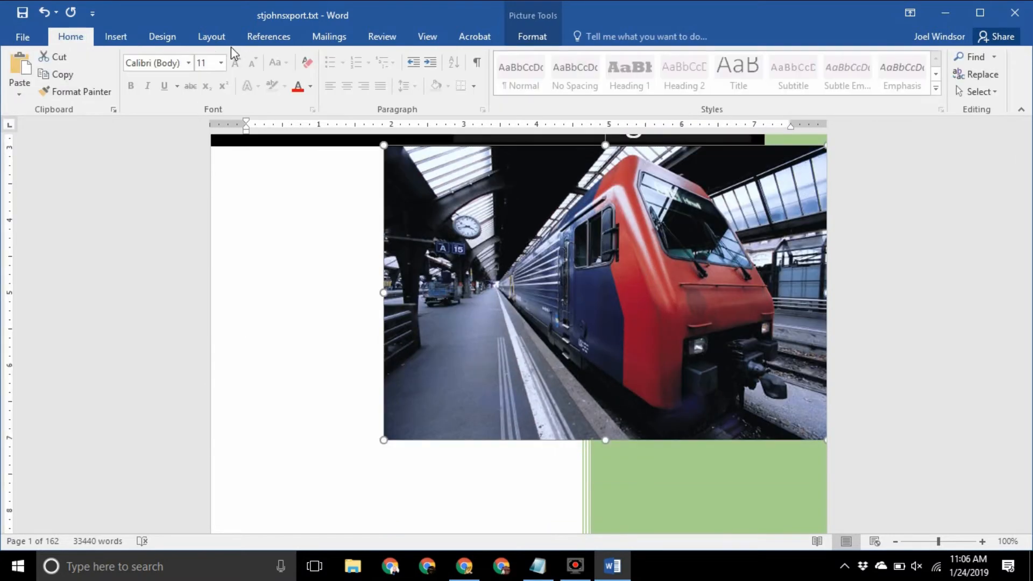
Replace the cover's train photo with stjohnslarge.png and drag it toward the left margin
left_click(535, 36)
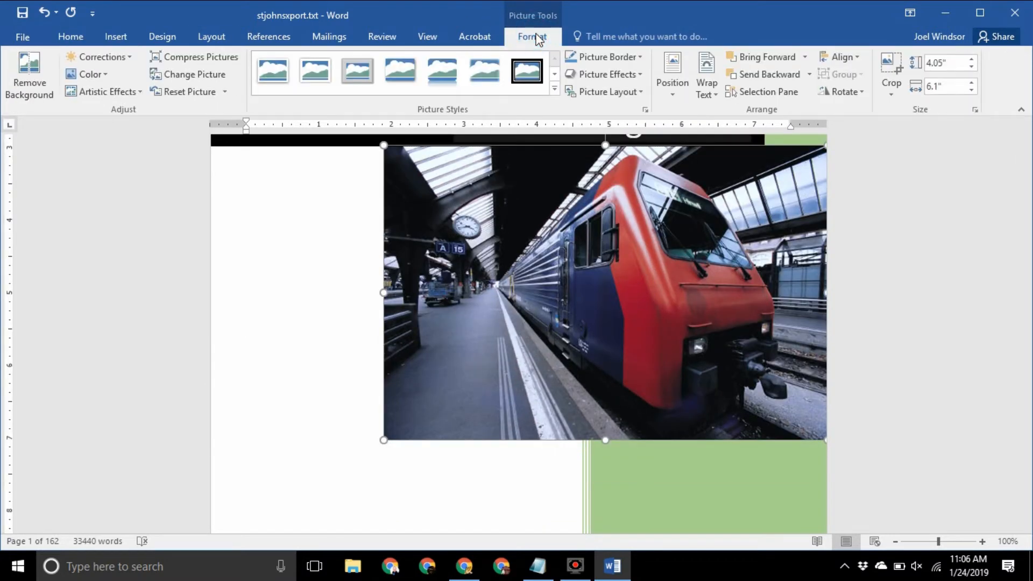
left_click(183, 74)
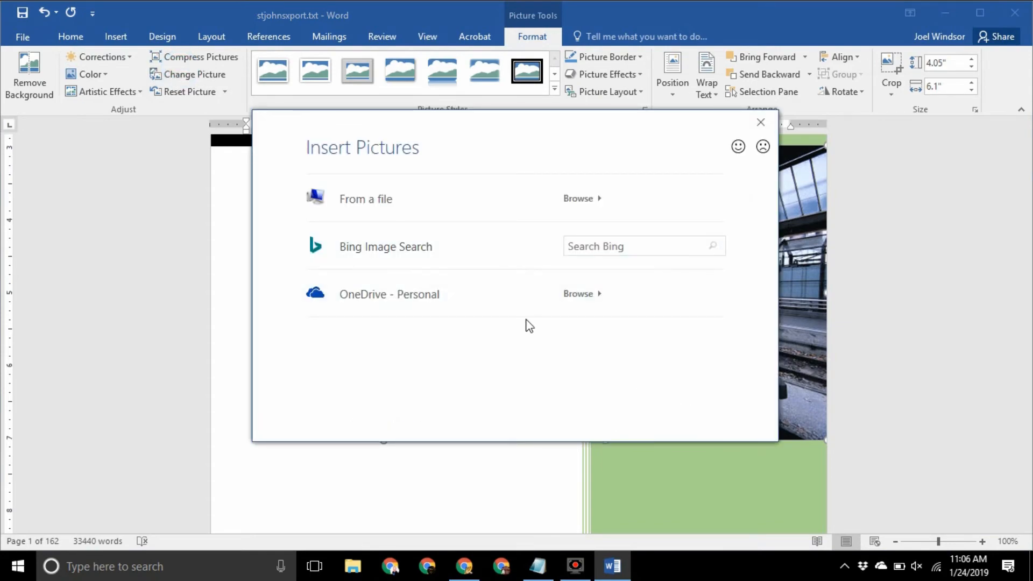
left_click(406, 210)
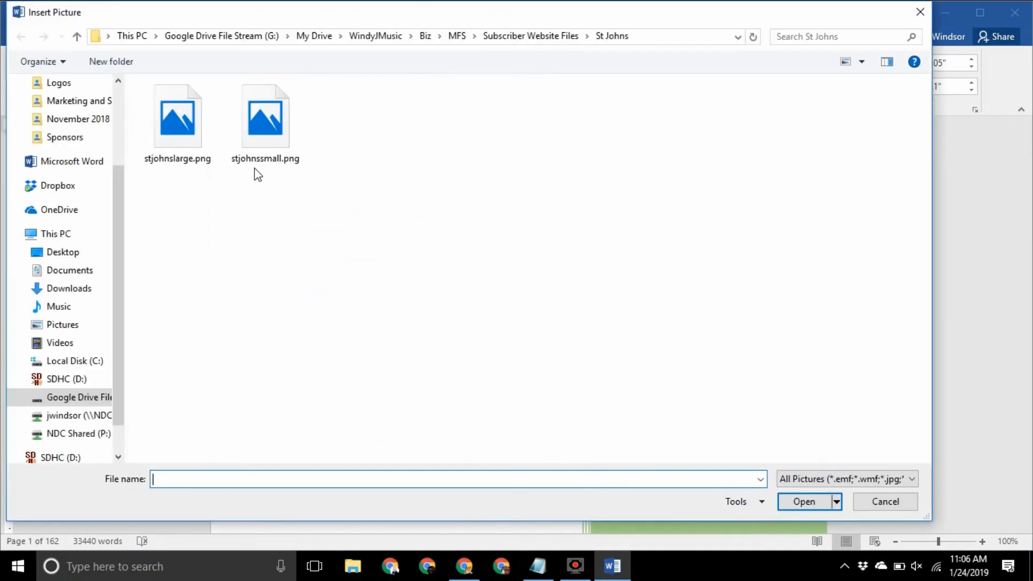
double_click(192, 137)
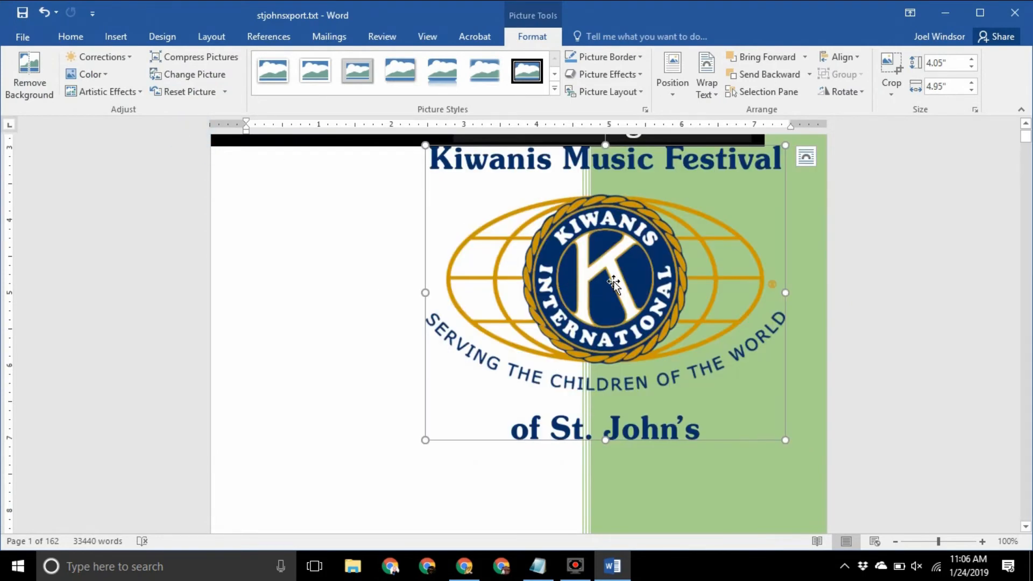
left_click_drag(613, 282, 417, 341)
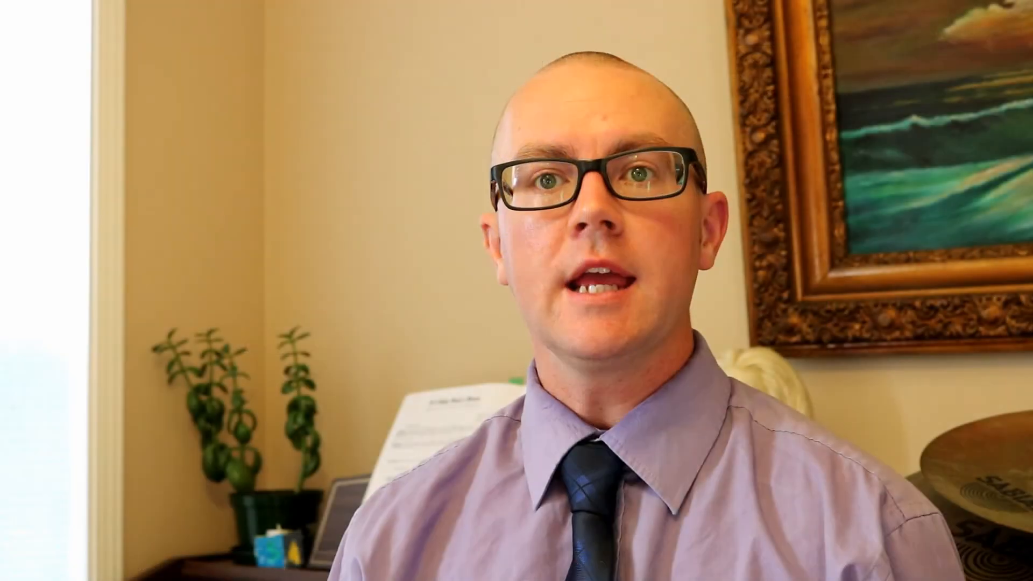